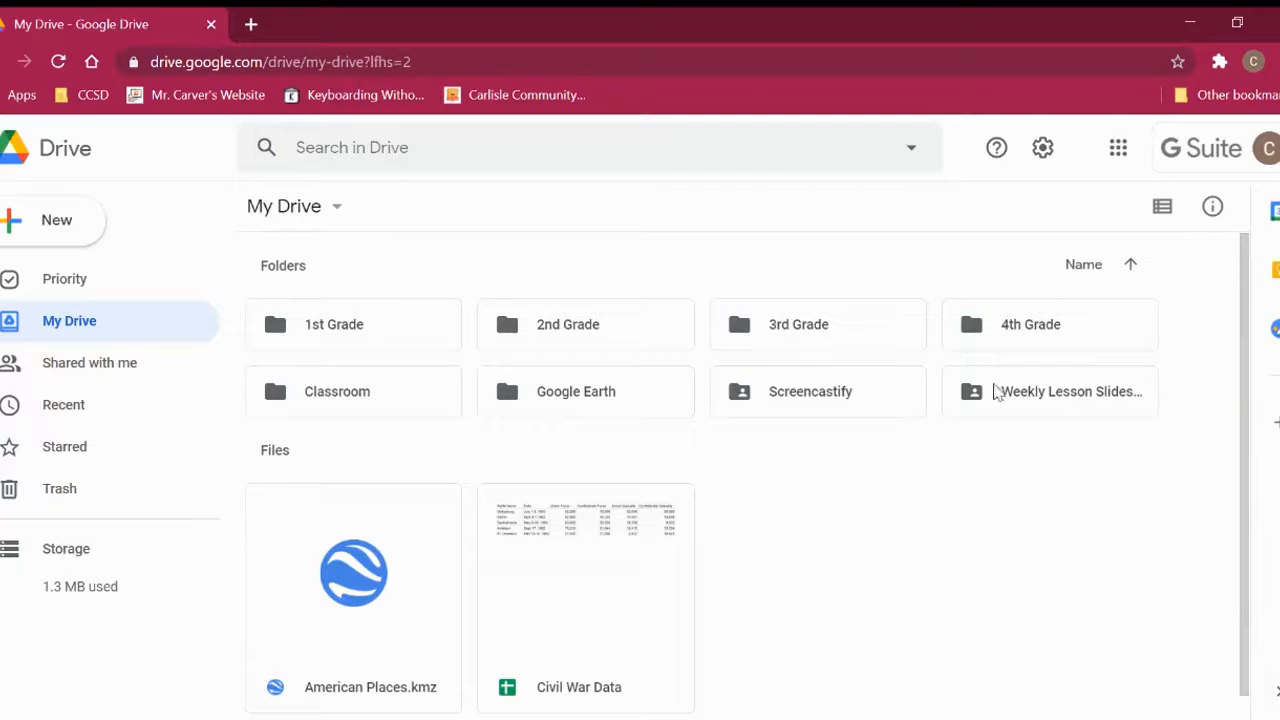
# Open the Civil War Data spreadsheet from My Drive.
pyautogui.scroll(-1, 948, 565)
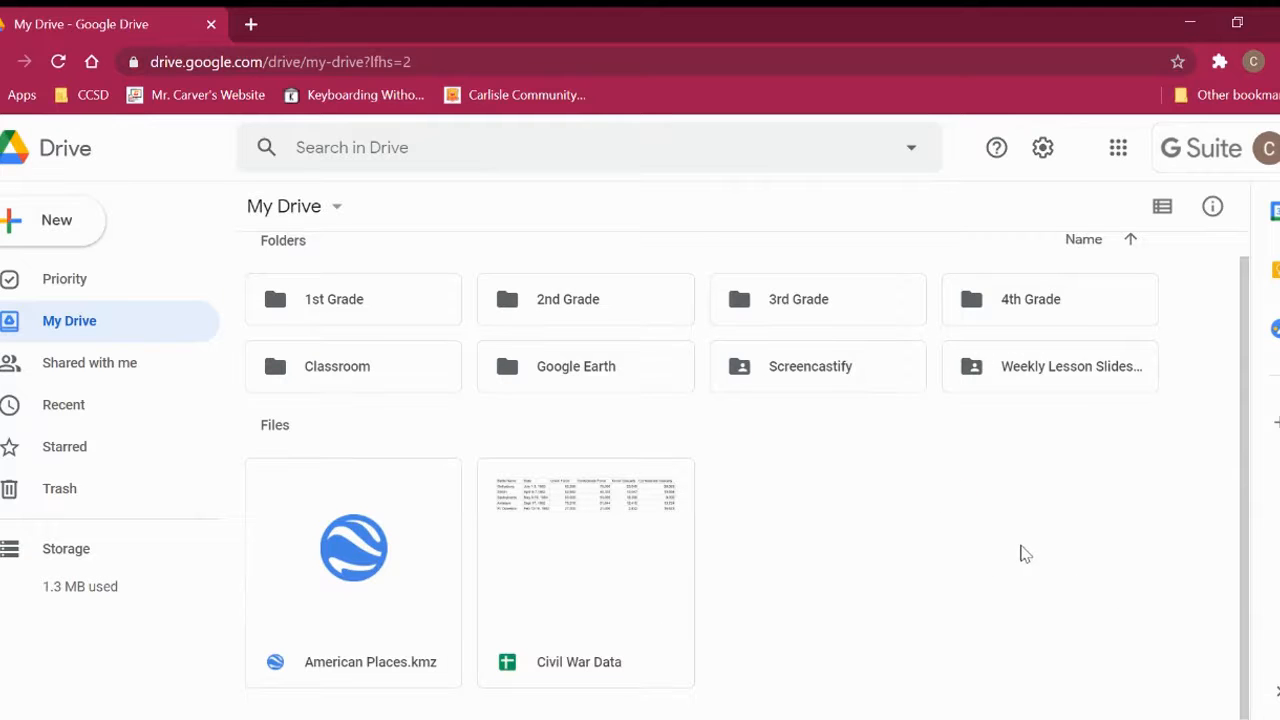
pyautogui.click(636, 534)
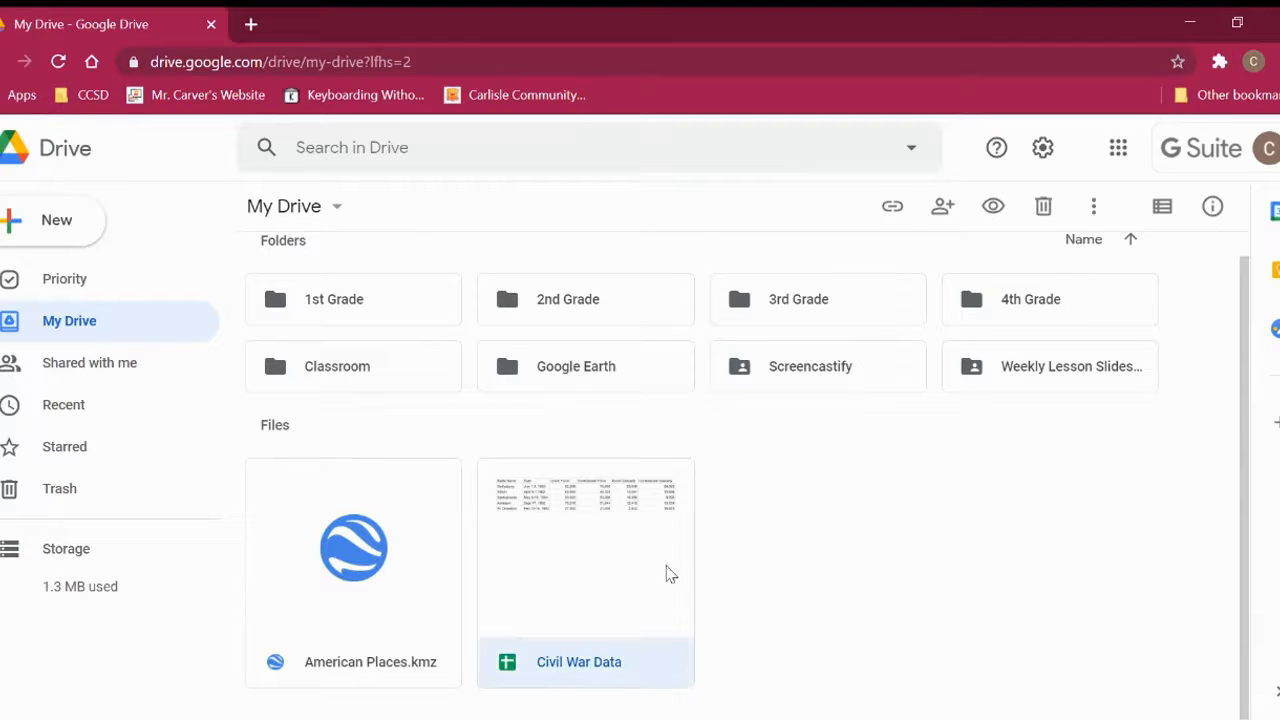
pyautogui.click(371, 148)
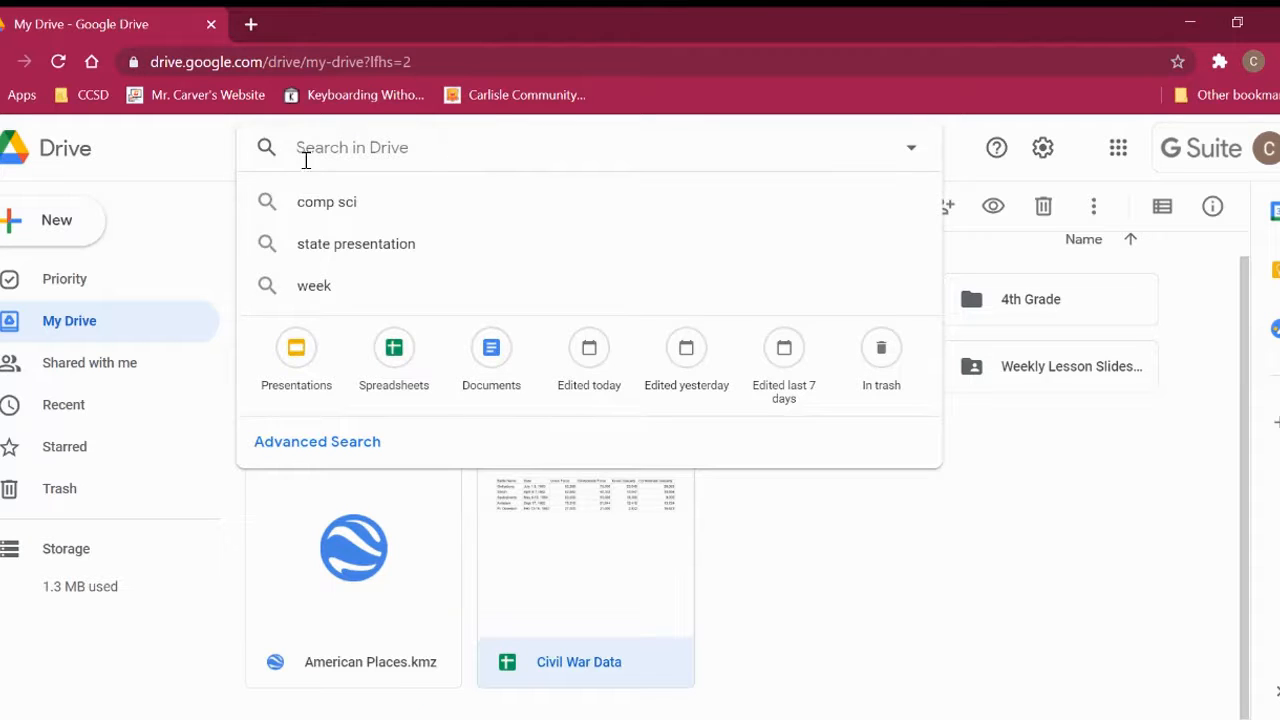
pyautogui.click(63, 414)
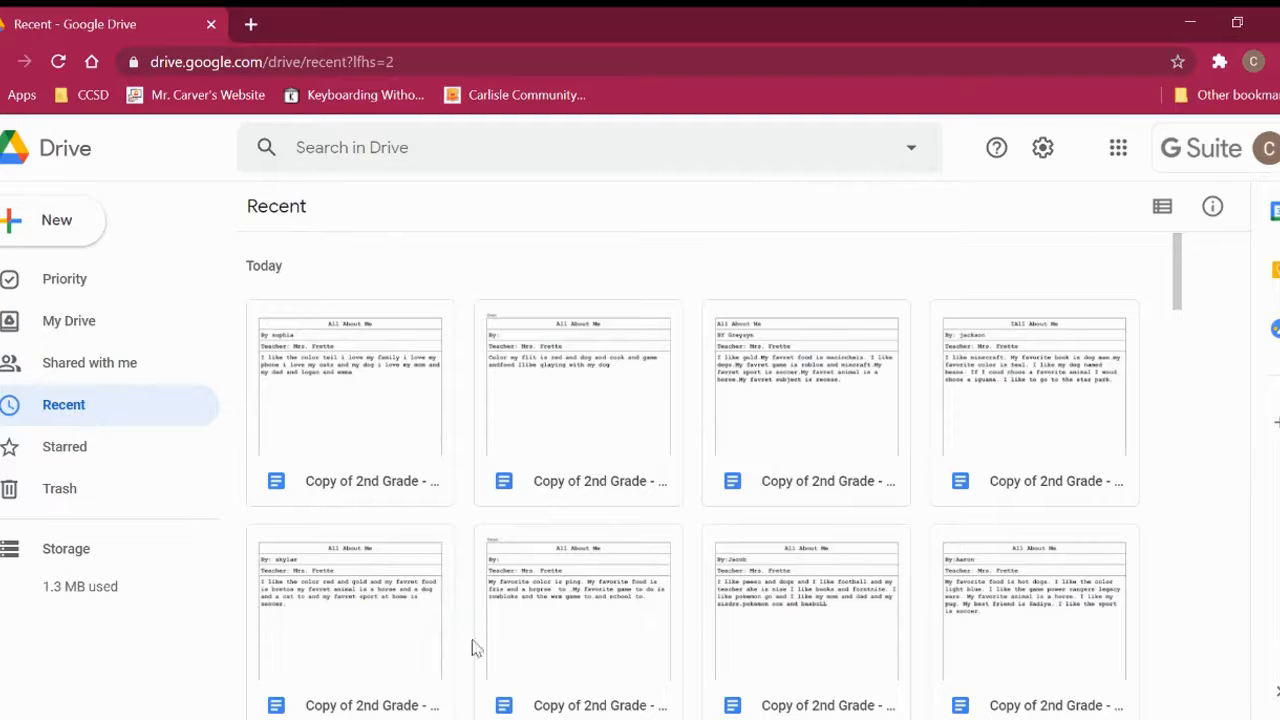
pyautogui.click(90, 330)
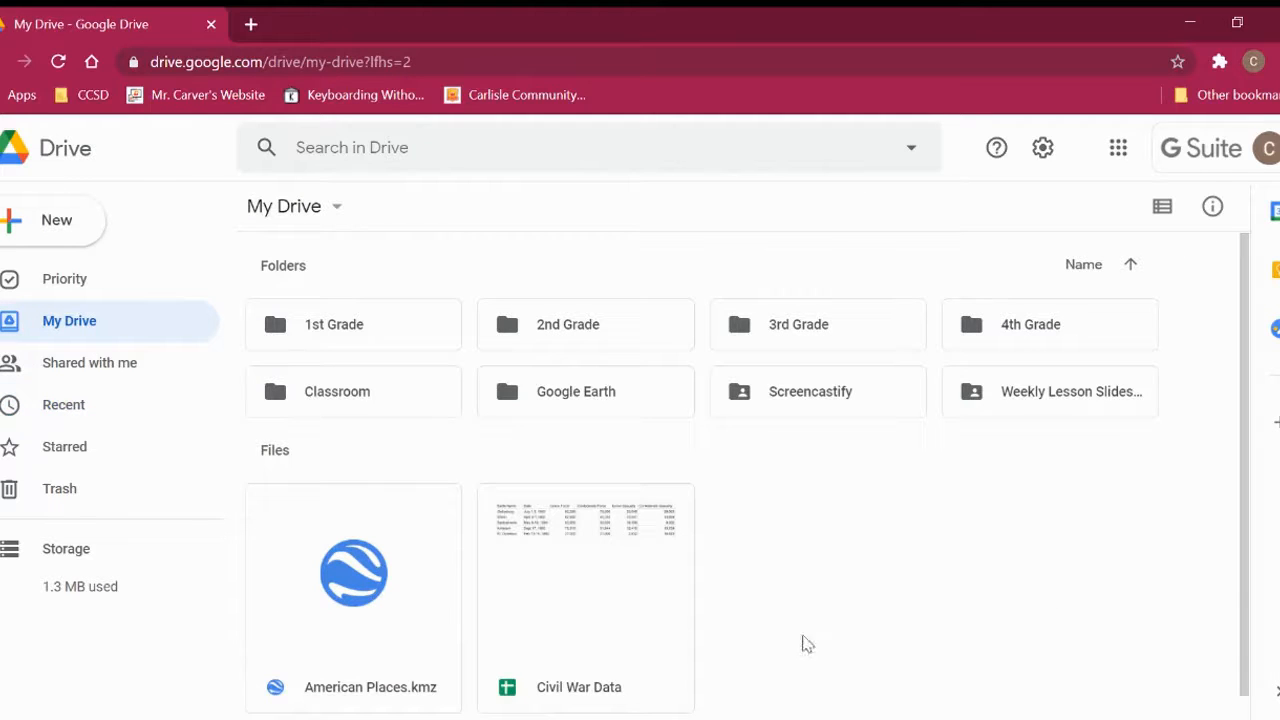
pyautogui.click(548, 575)
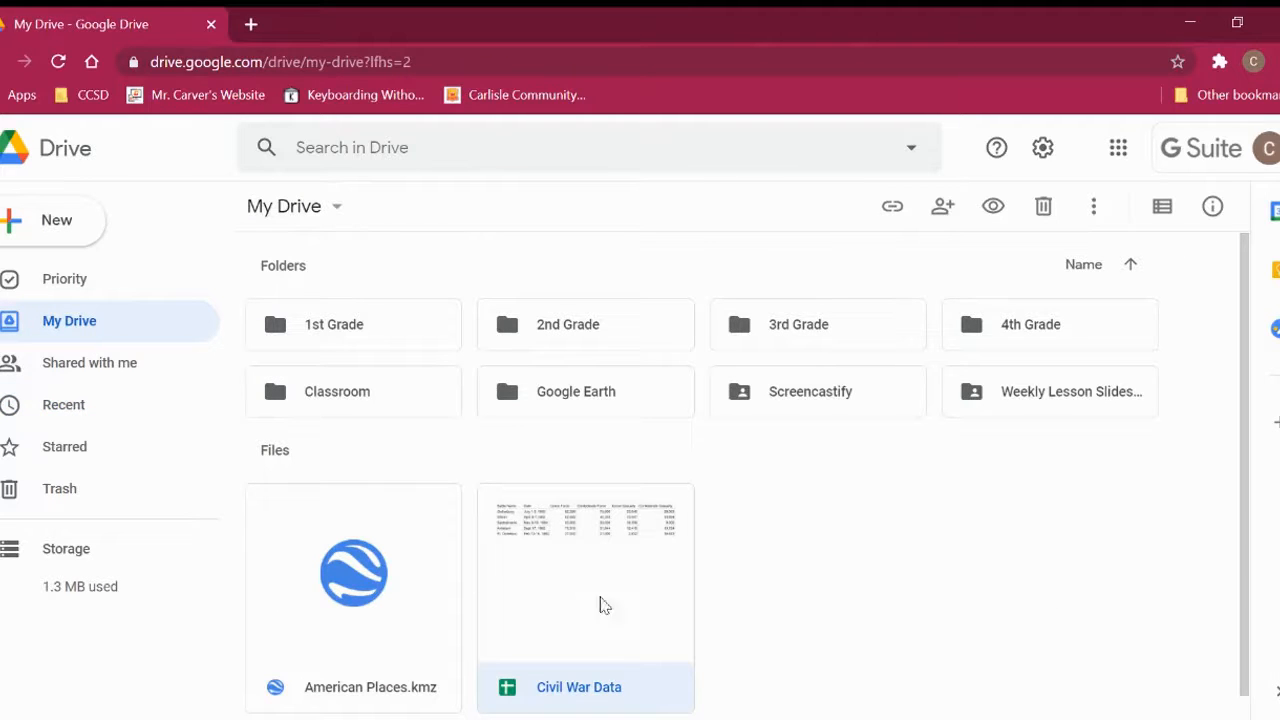
pyautogui.doubleClick(623, 566)
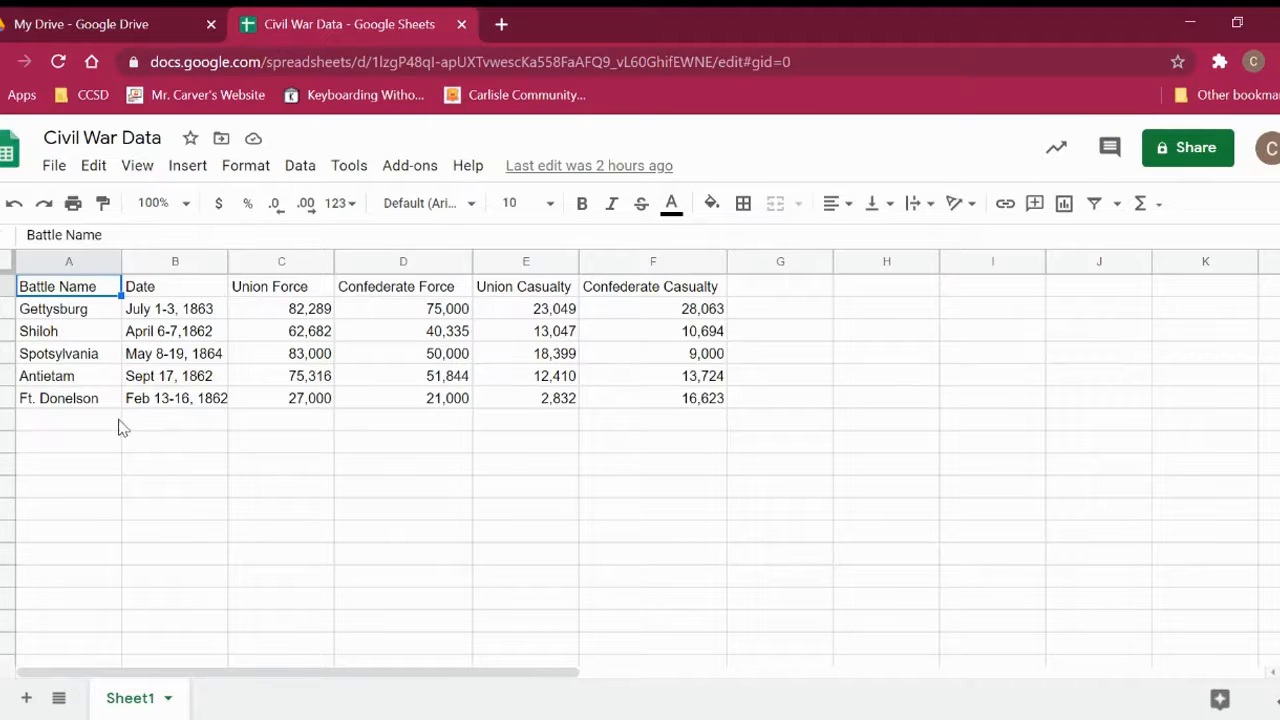
# Examine the Union and Confederate force and casualty columns, starting with the Gettysburg row.
pyautogui.click(286, 283)
pyautogui.click(302, 305)
pyautogui.click(285, 290)
pyautogui.click(306, 311)
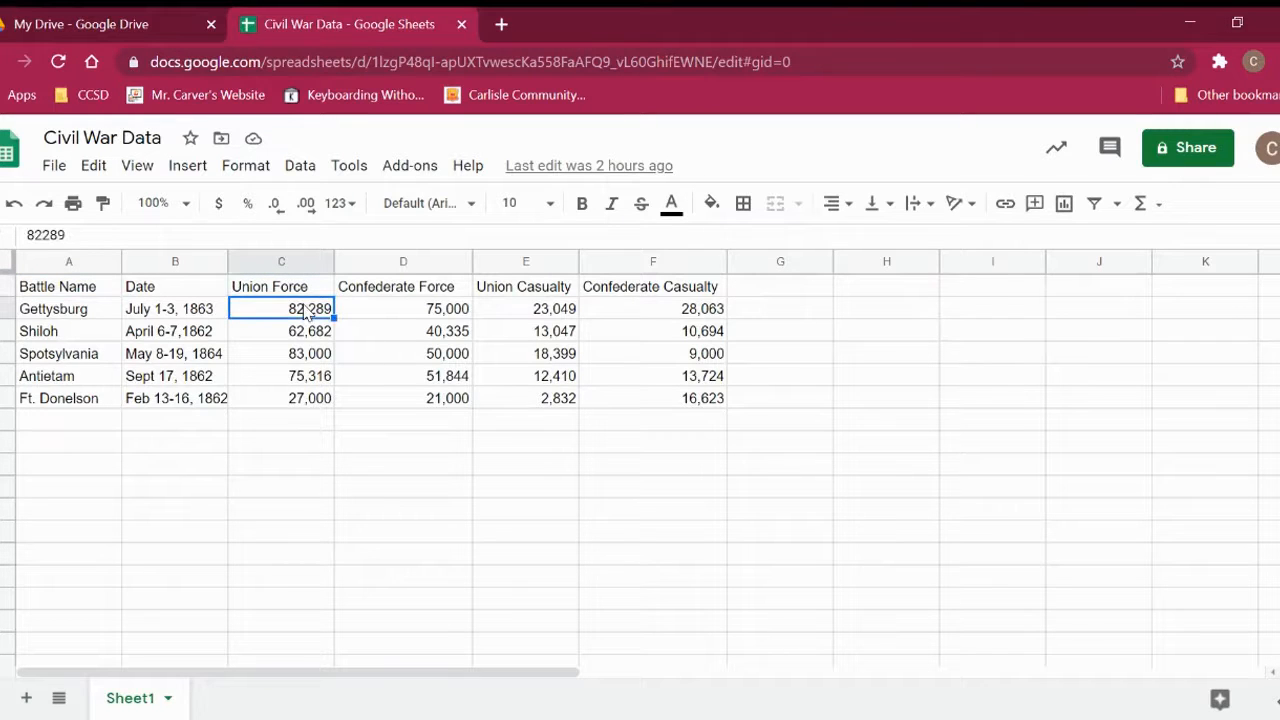
pyautogui.click(290, 288)
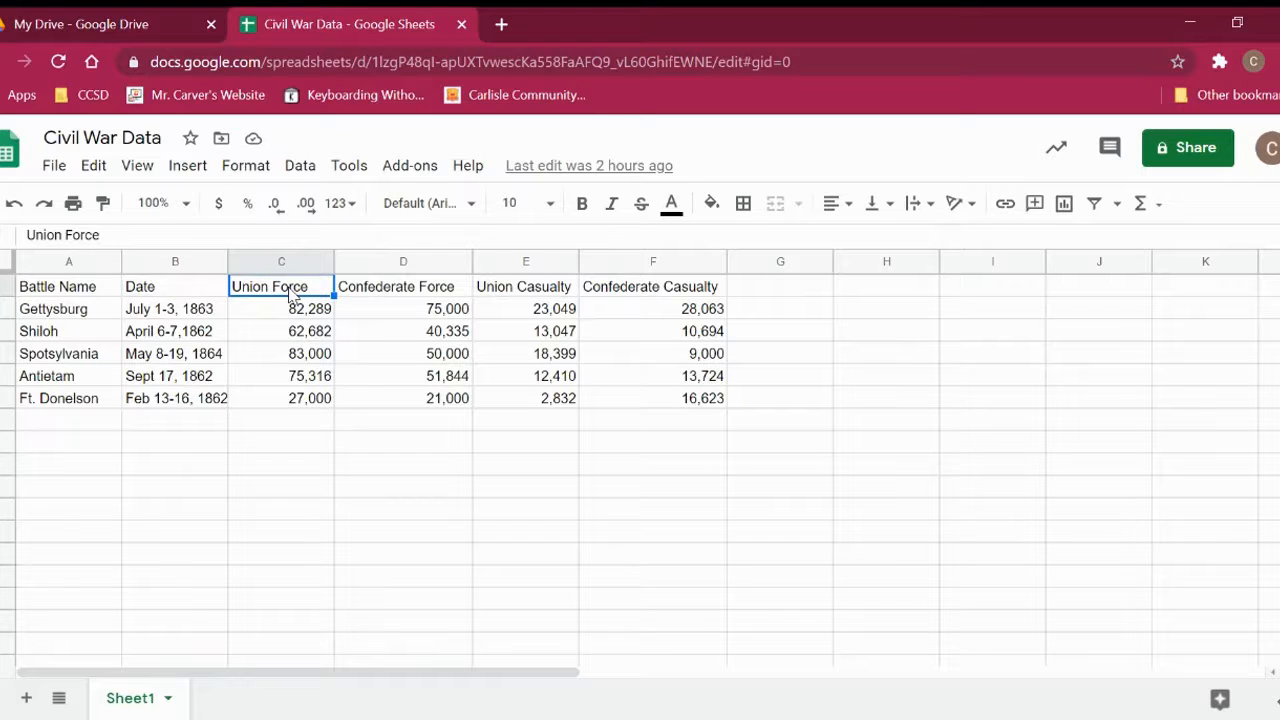
pyautogui.click(85, 310)
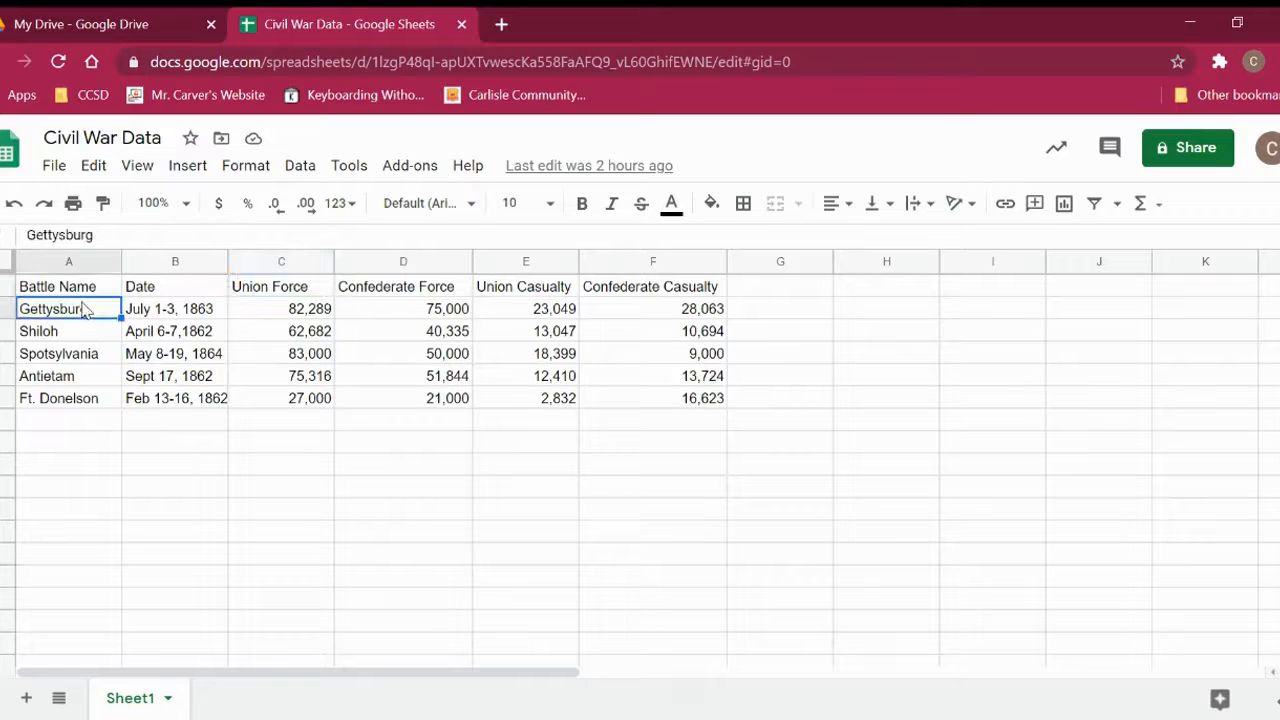
pyautogui.click(418, 290)
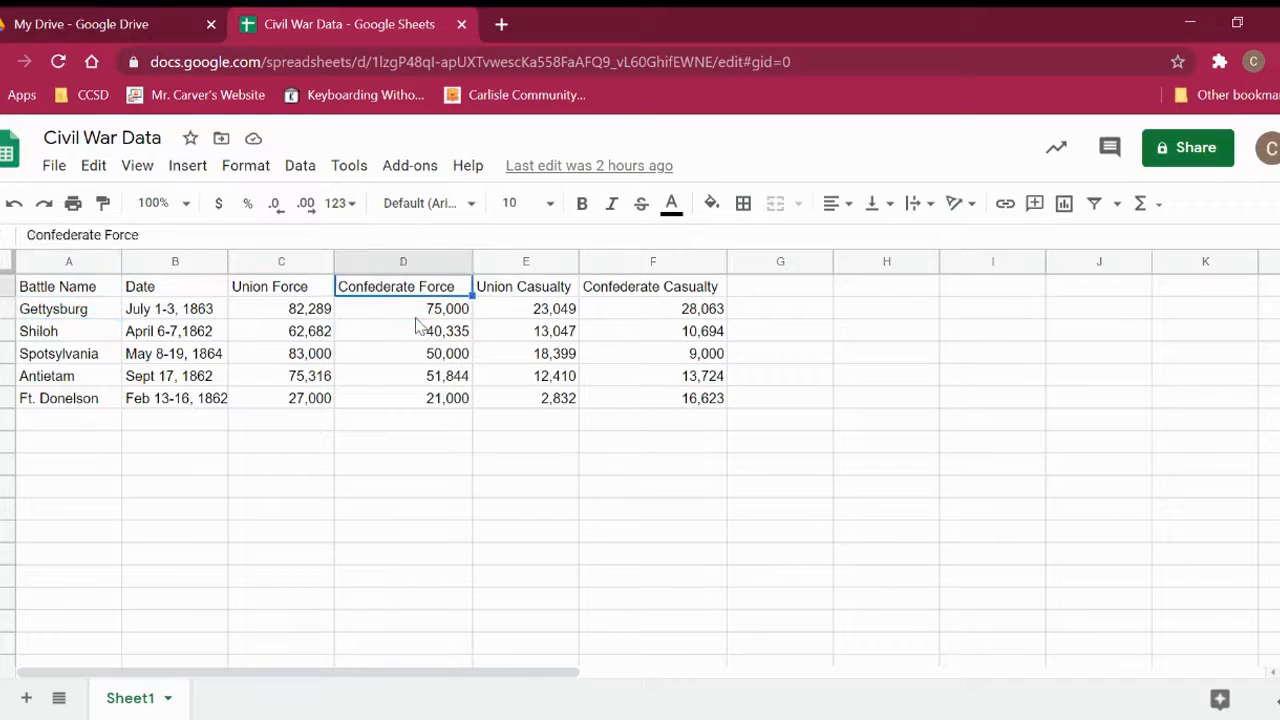
pyautogui.click(418, 314)
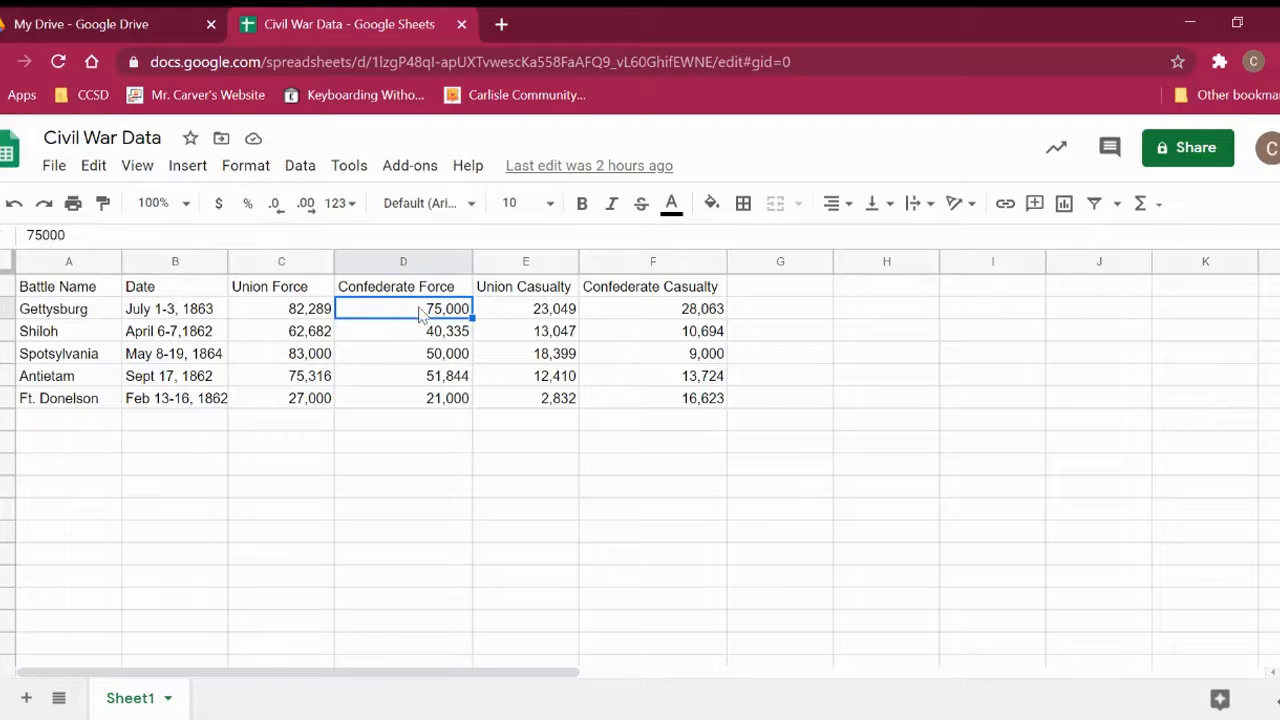
pyautogui.click(96, 312)
pyautogui.click(531, 290)
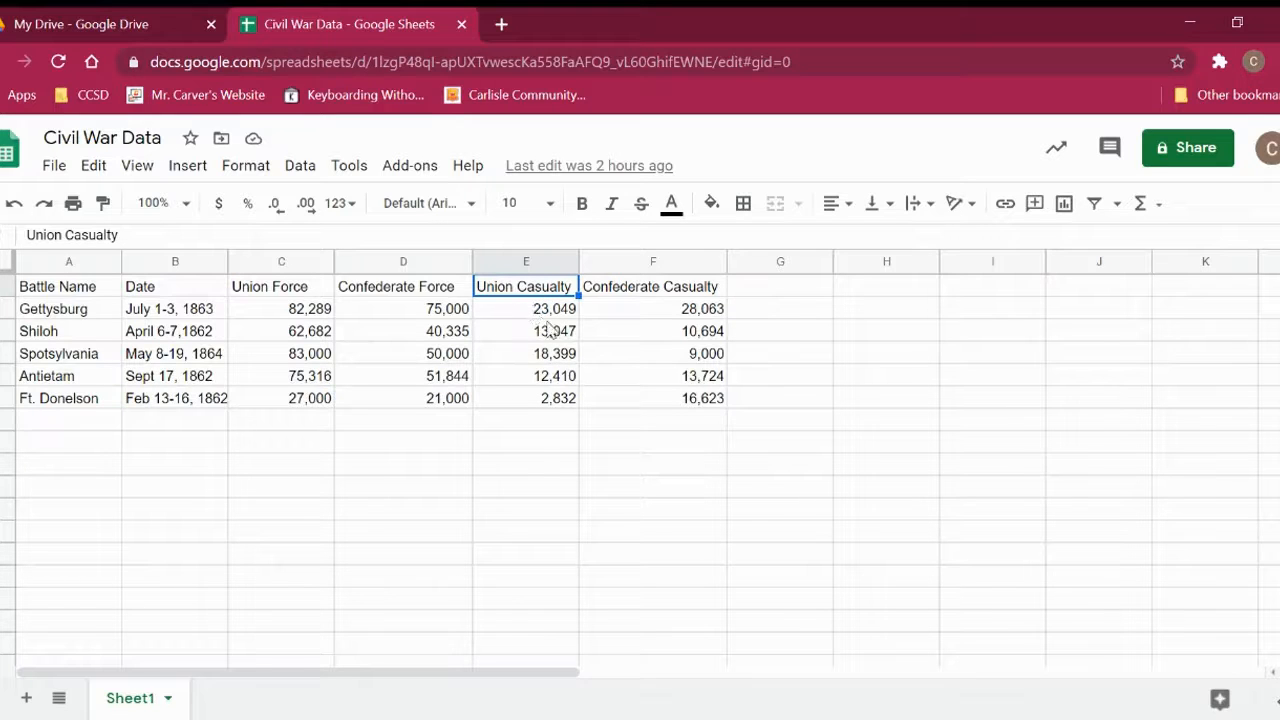
pyautogui.click(552, 318)
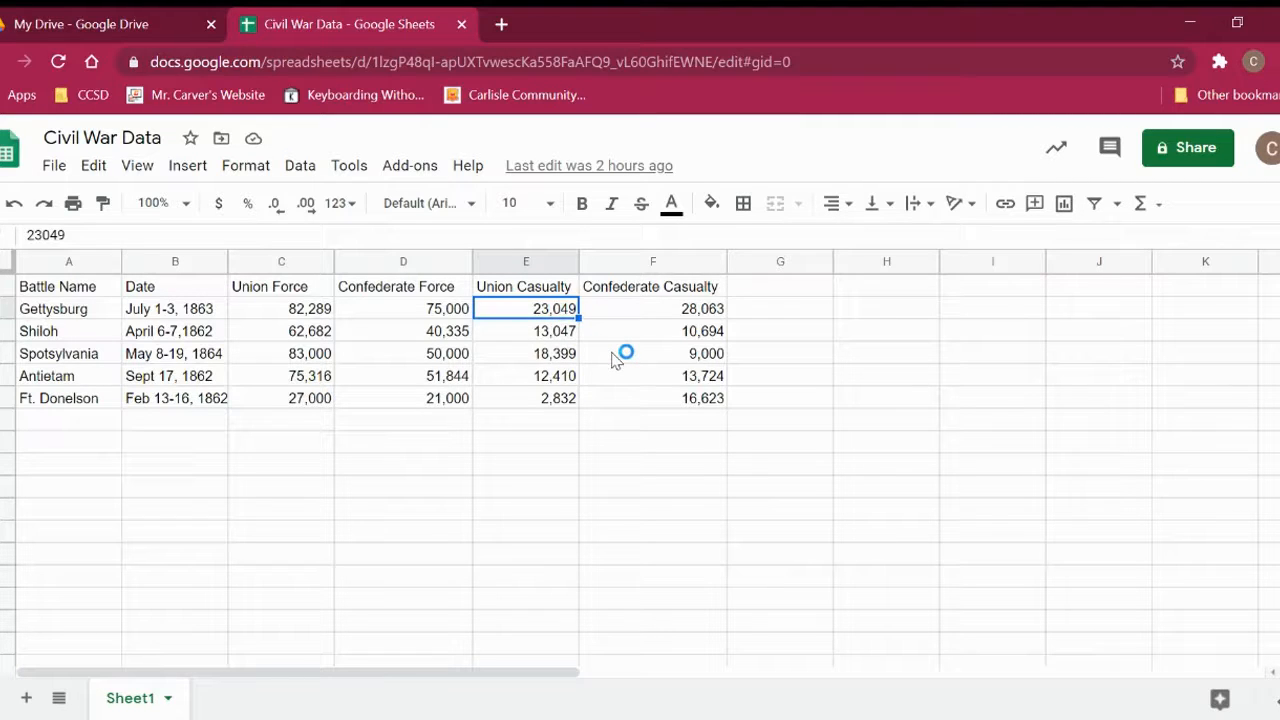
pyautogui.click(628, 315)
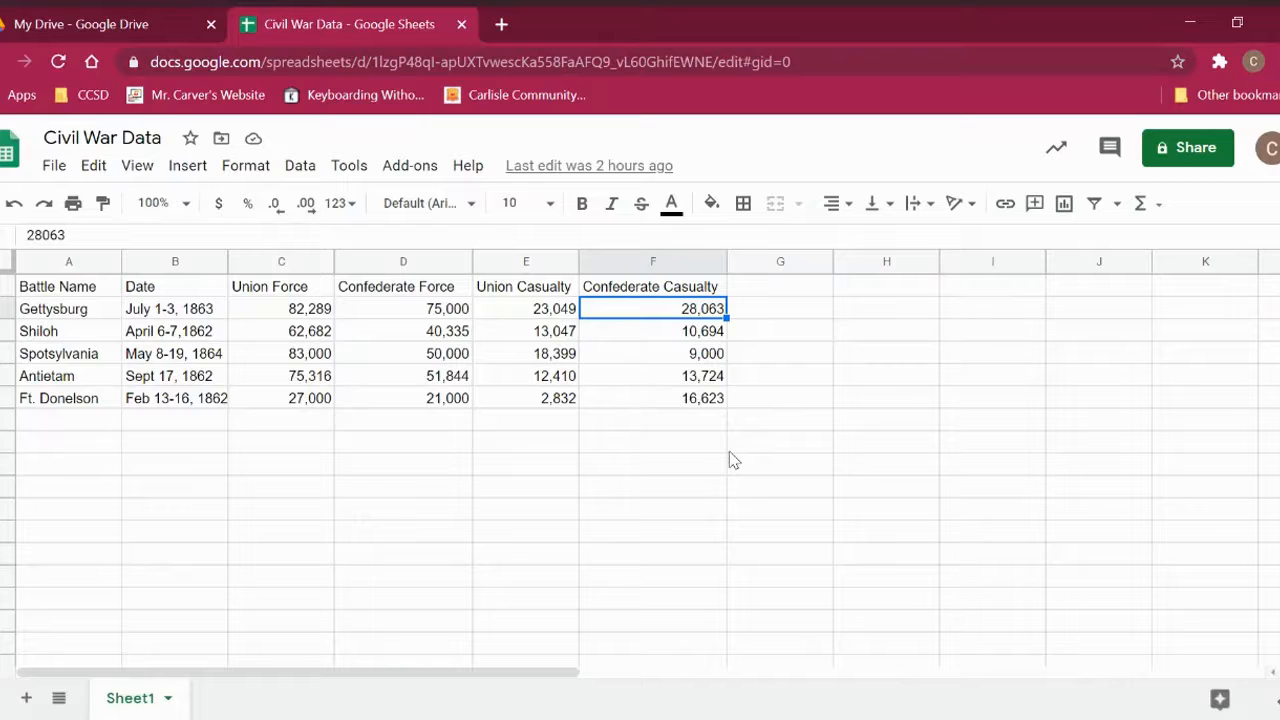
pyautogui.click(313, 445)
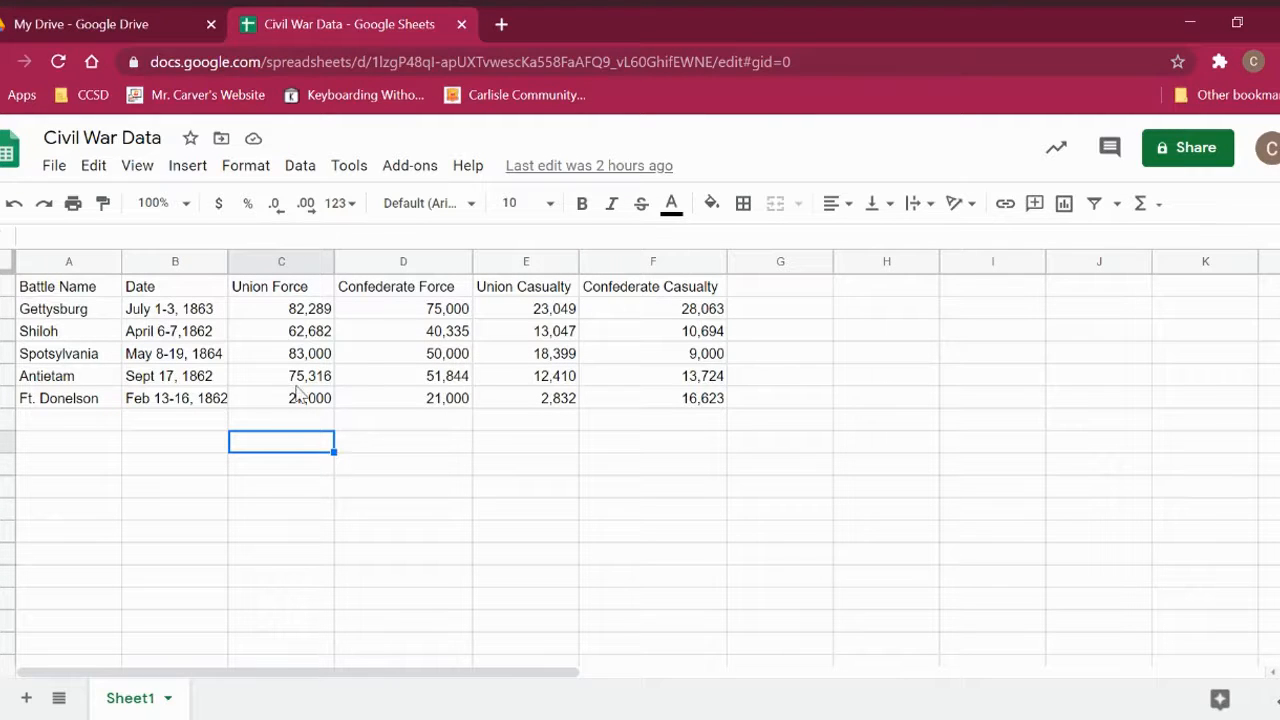
pyautogui.click(279, 318)
pyautogui.click(291, 338)
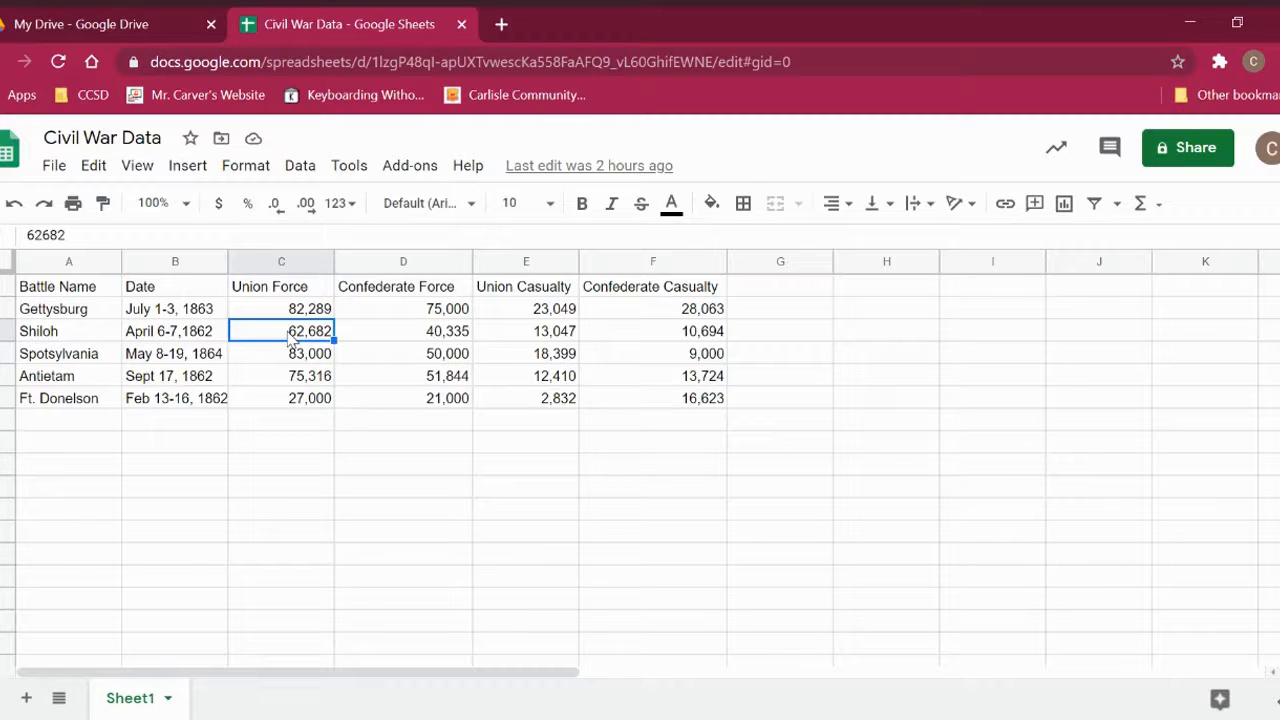
pyautogui.moveTo(298, 376); pyautogui.dragTo(318, 428)
# Enter the formula =C2+C3 in cell C8 to add the Gettysburg and Shiloh Union forces.
pyautogui.click(316, 450)
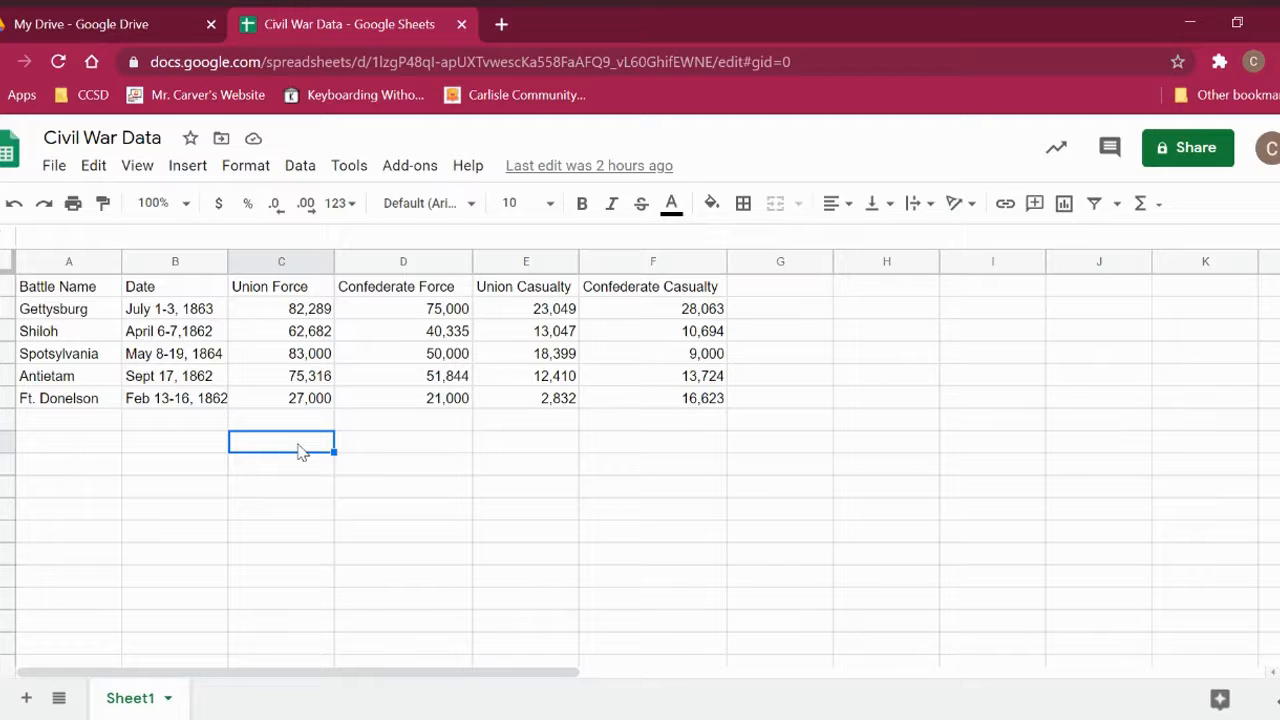
pyautogui.write('=')
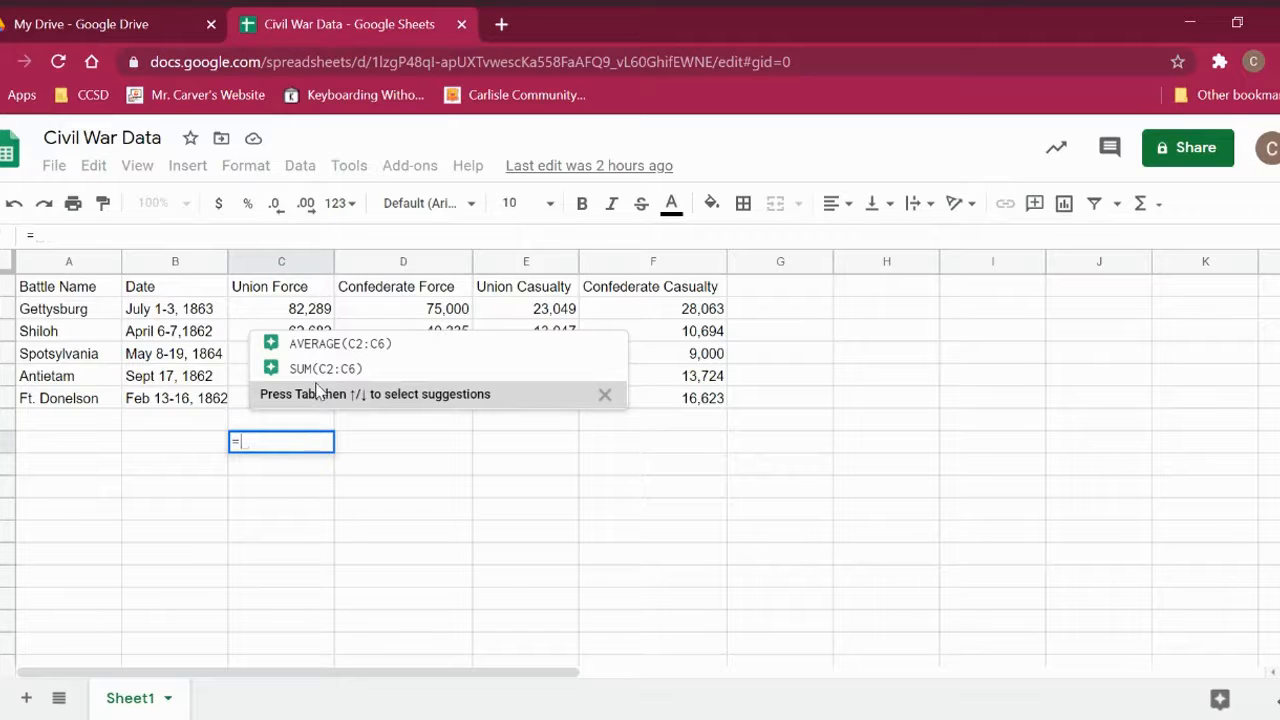
pyautogui.click(604, 395)
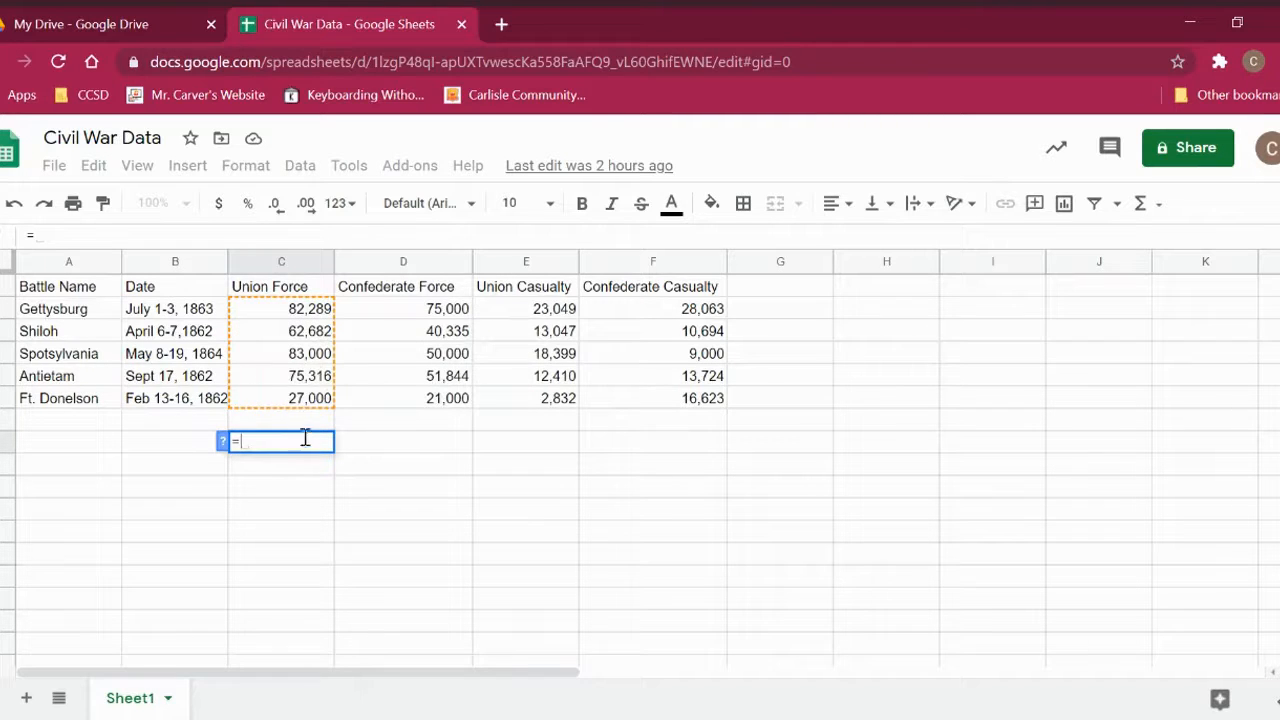
pyautogui.click(293, 316)
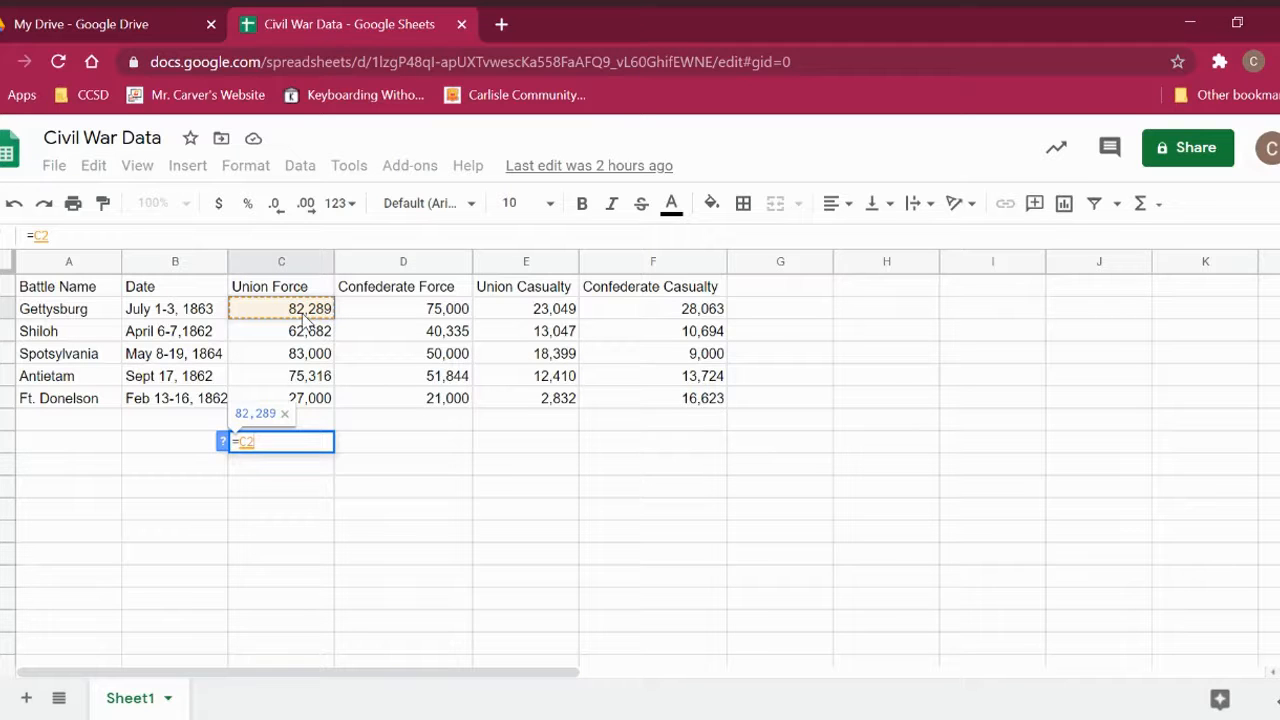
pyautogui.write('+')
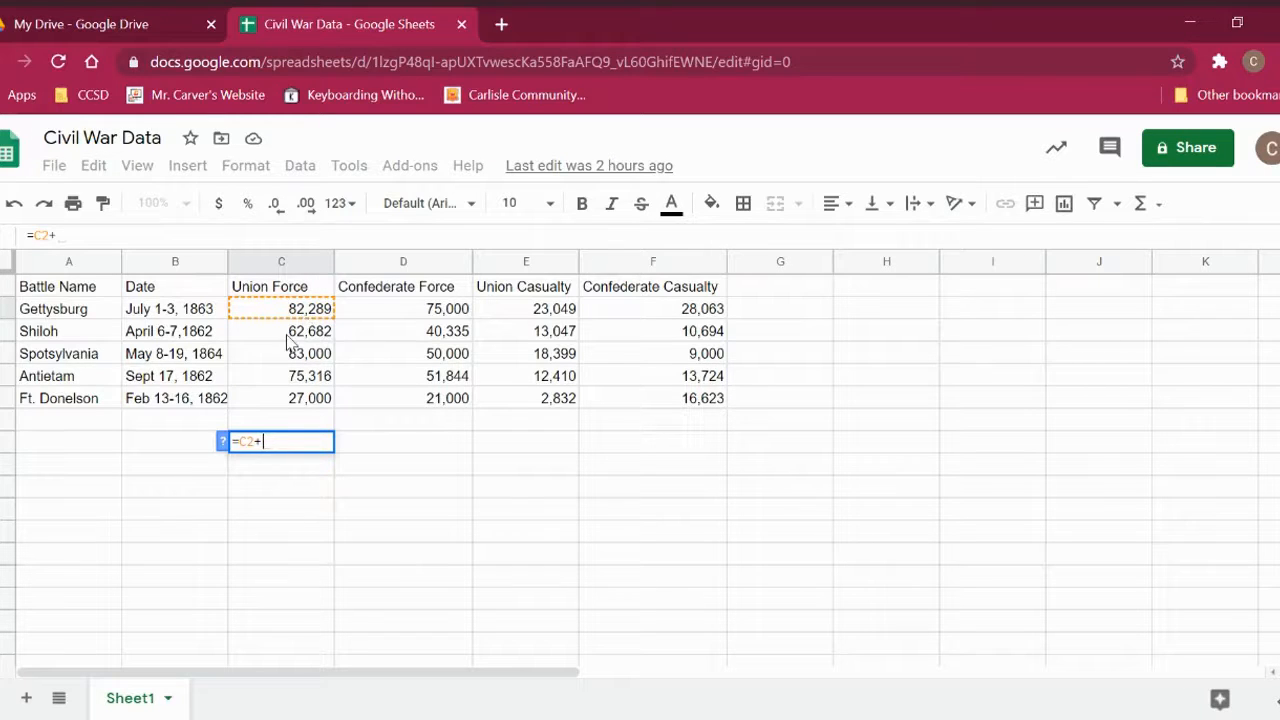
pyautogui.click(290, 336)
pyautogui.click(296, 343)
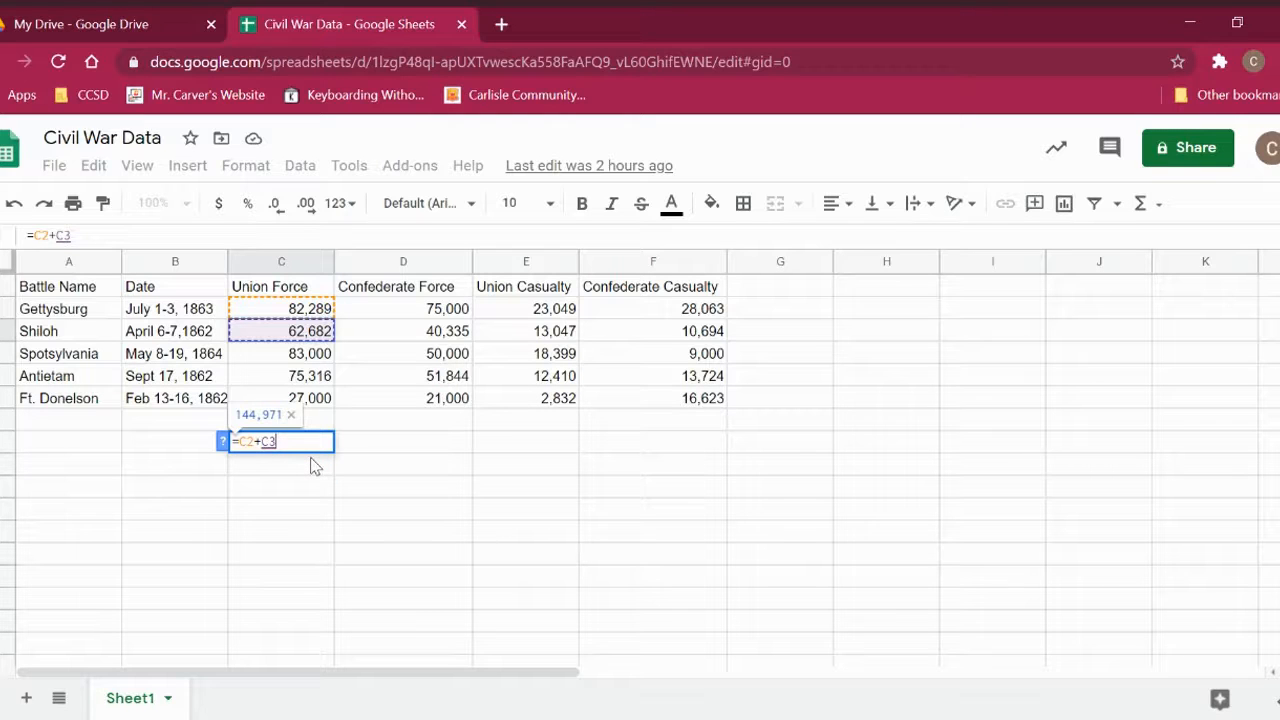
pyautogui.press('Return')
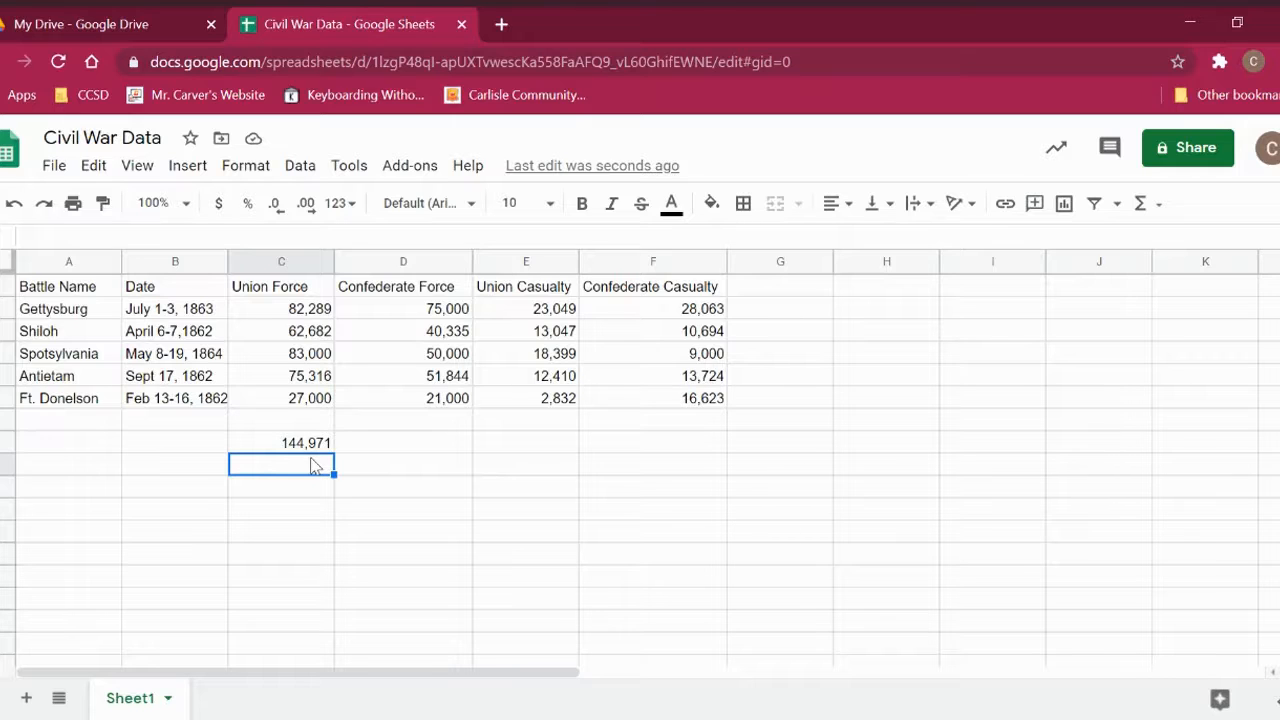
# Enter the formula =D4+D5 in cell D8 to add the Spotsylvania and Antietam Confederate forces.
pyautogui.click(384, 450)
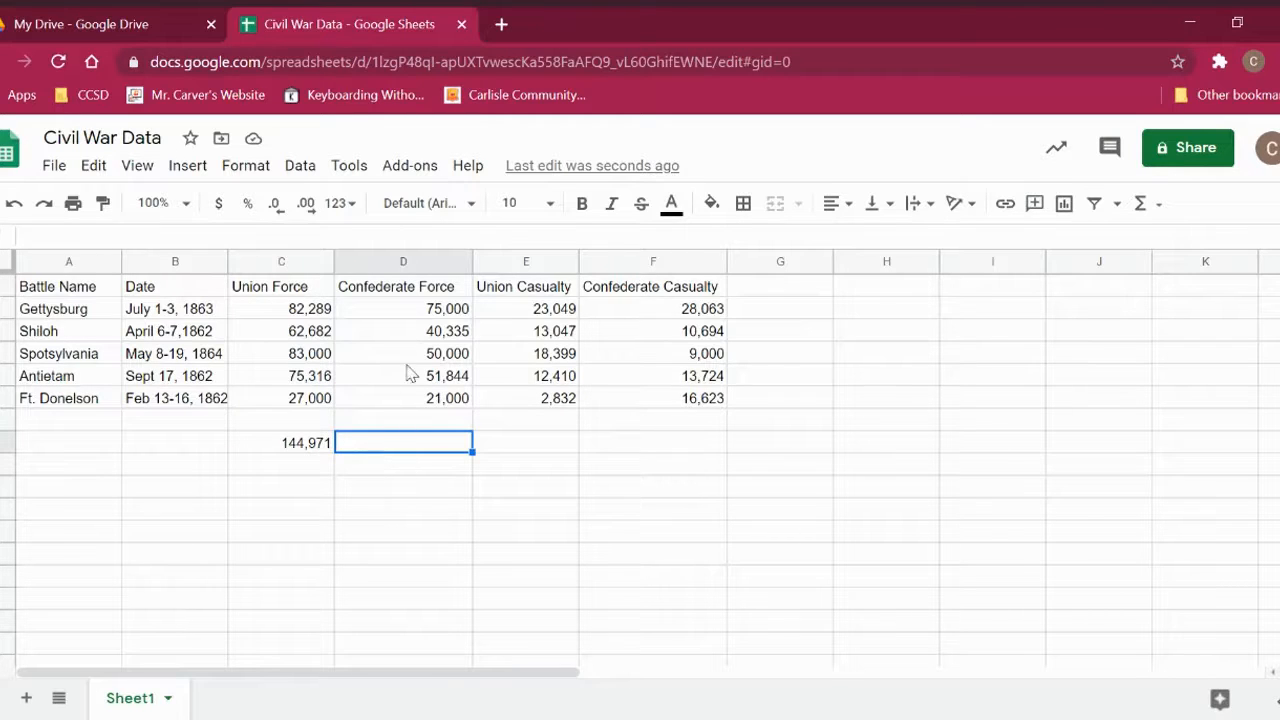
pyautogui.write('=')
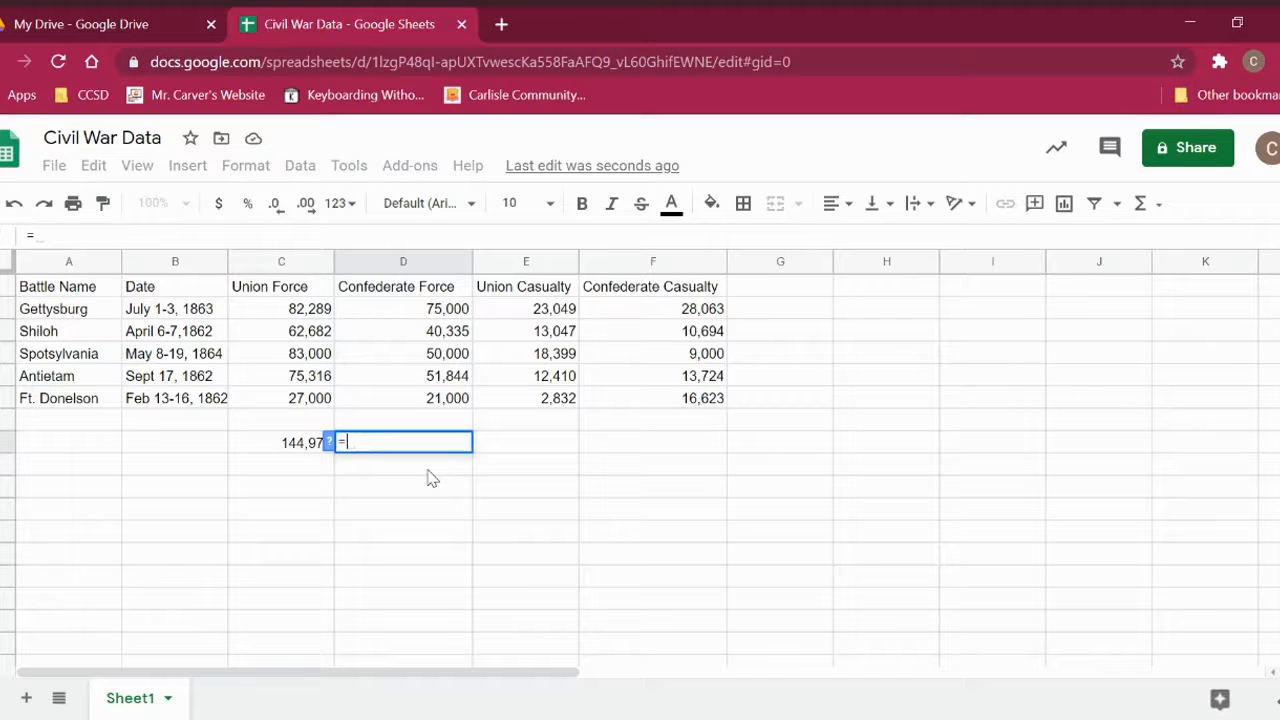
pyautogui.click(400, 352)
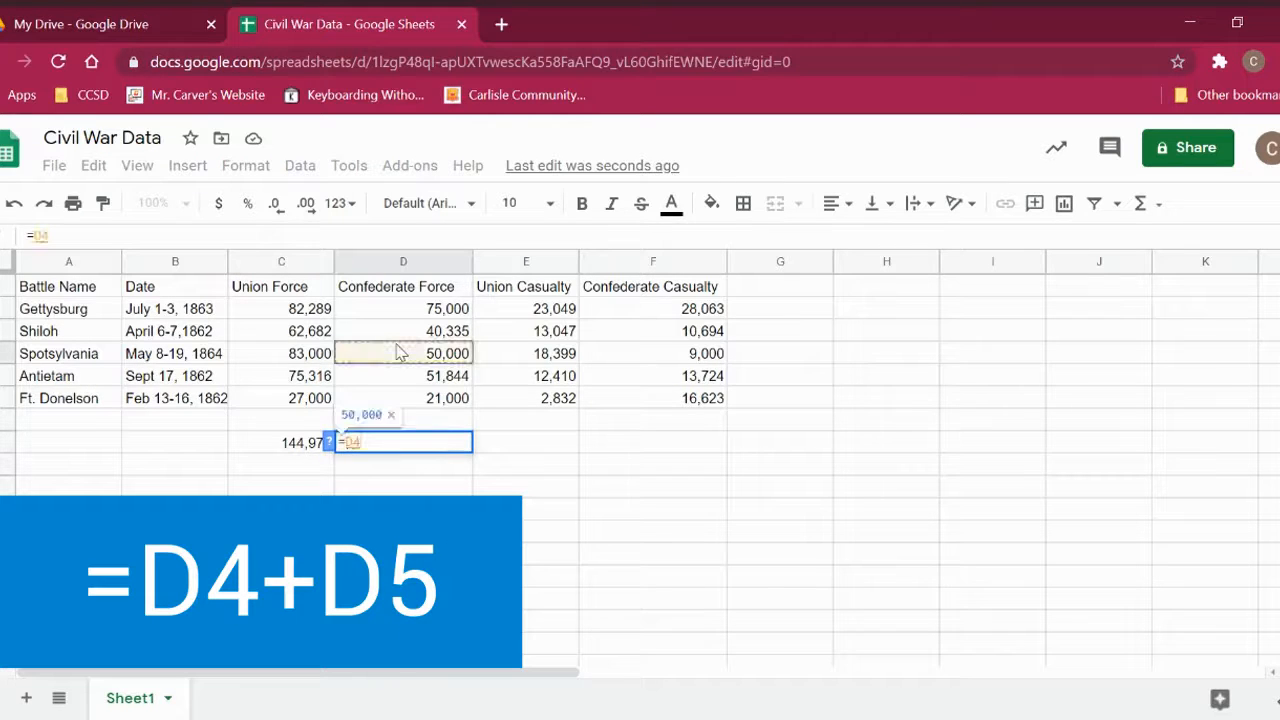
pyautogui.write('+')
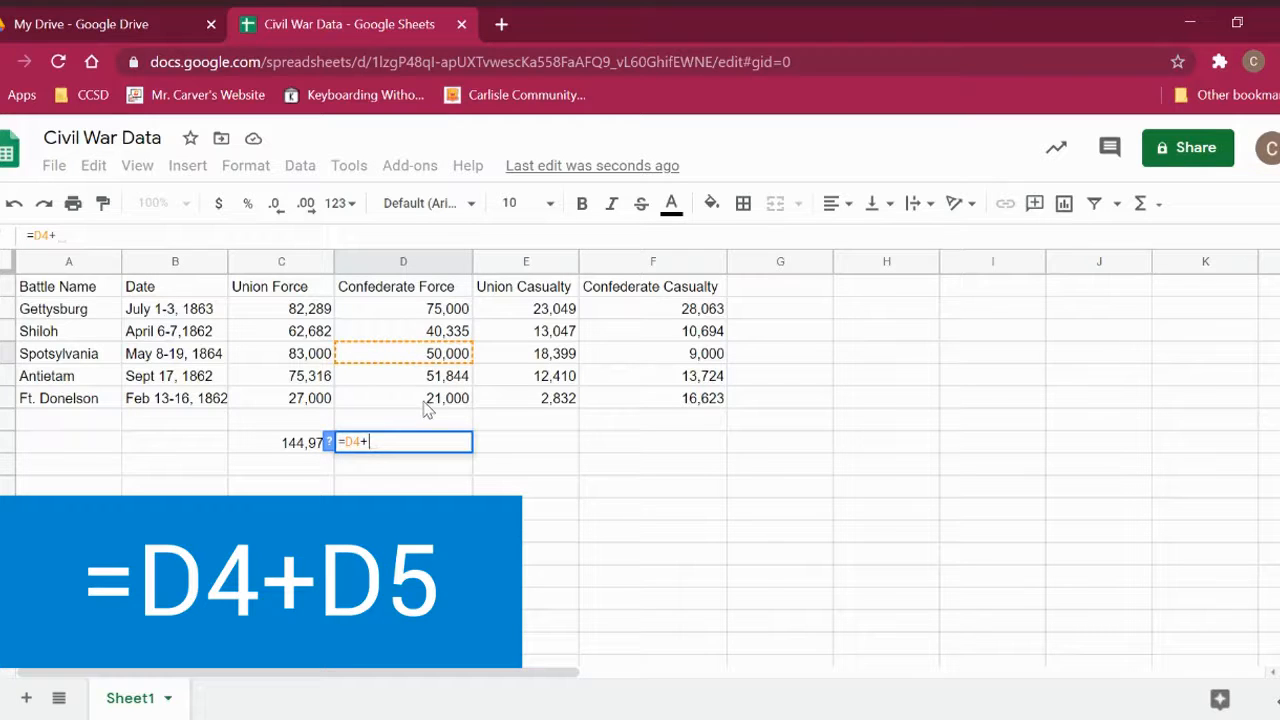
pyautogui.click(419, 385)
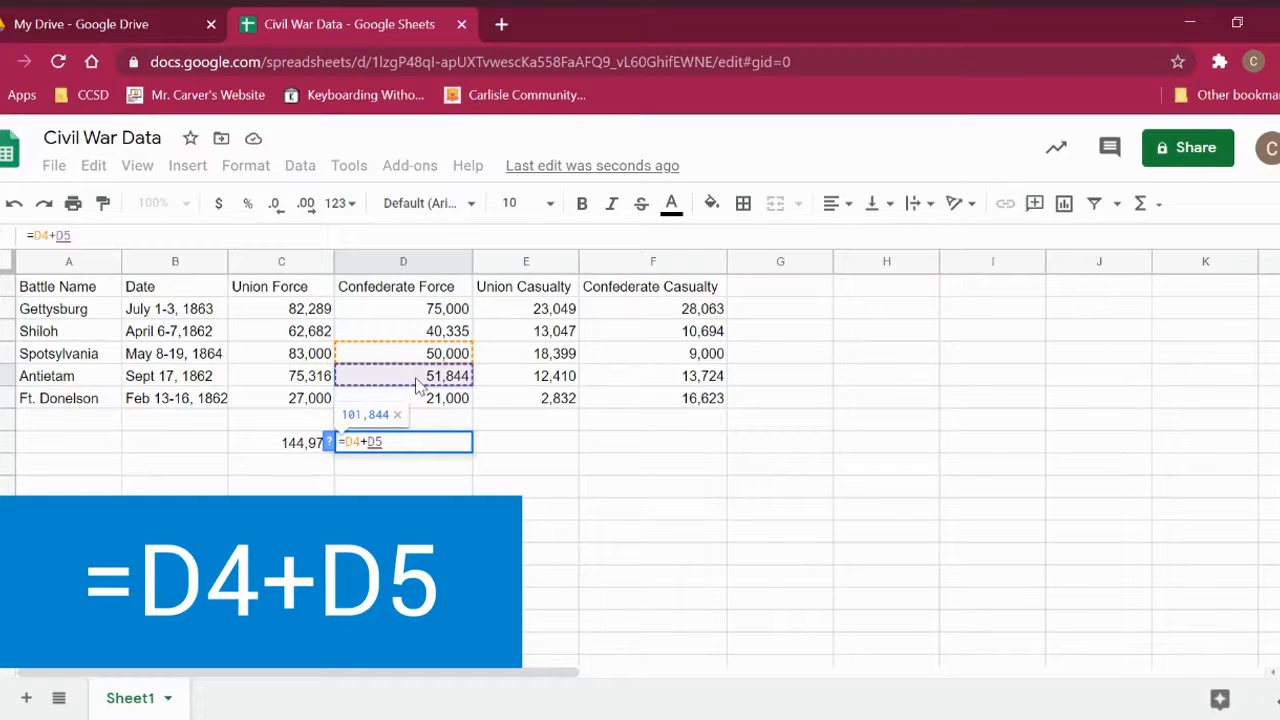
pyautogui.press('Return')
pyautogui.moveTo(438, 356); pyautogui.dragTo(455, 380)
pyautogui.click(457, 449)
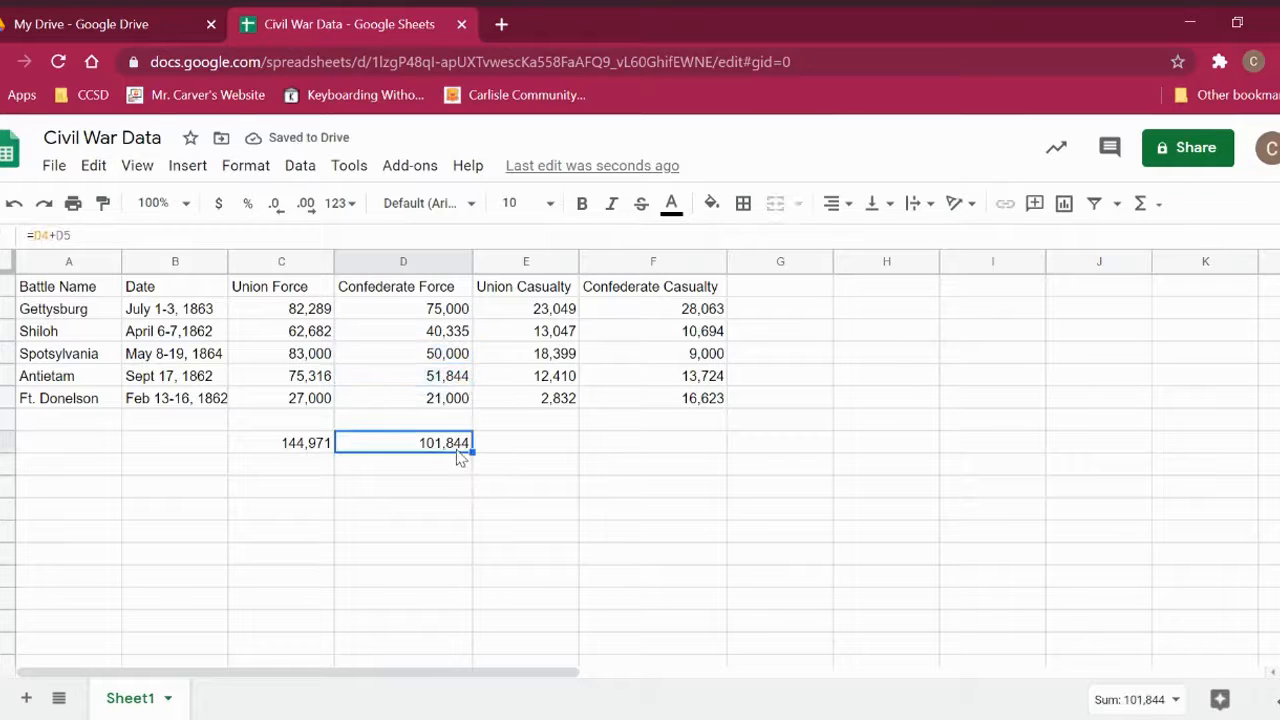
pyautogui.click(428, 512)
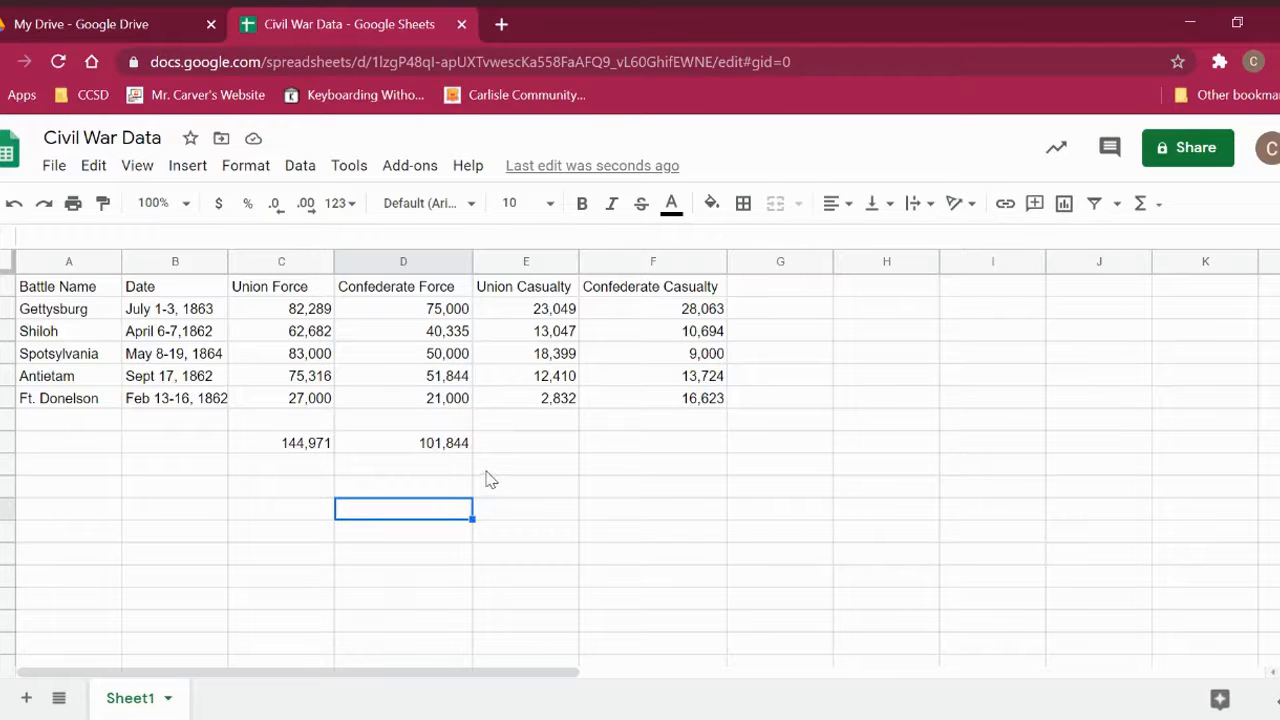
# Clear the two addition formulas from cells D8 and C8.
pyautogui.click(388, 446)
pyautogui.click(388, 446)
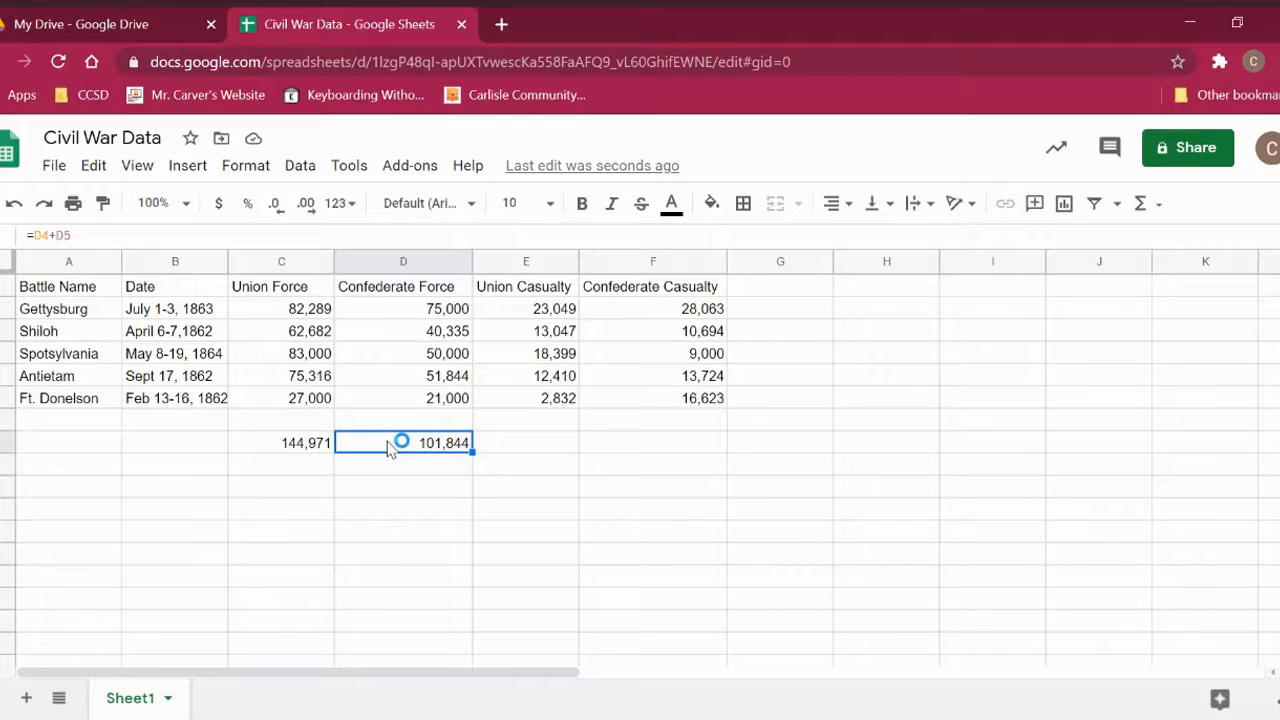
pyautogui.press('Delete')
pyautogui.click(303, 446)
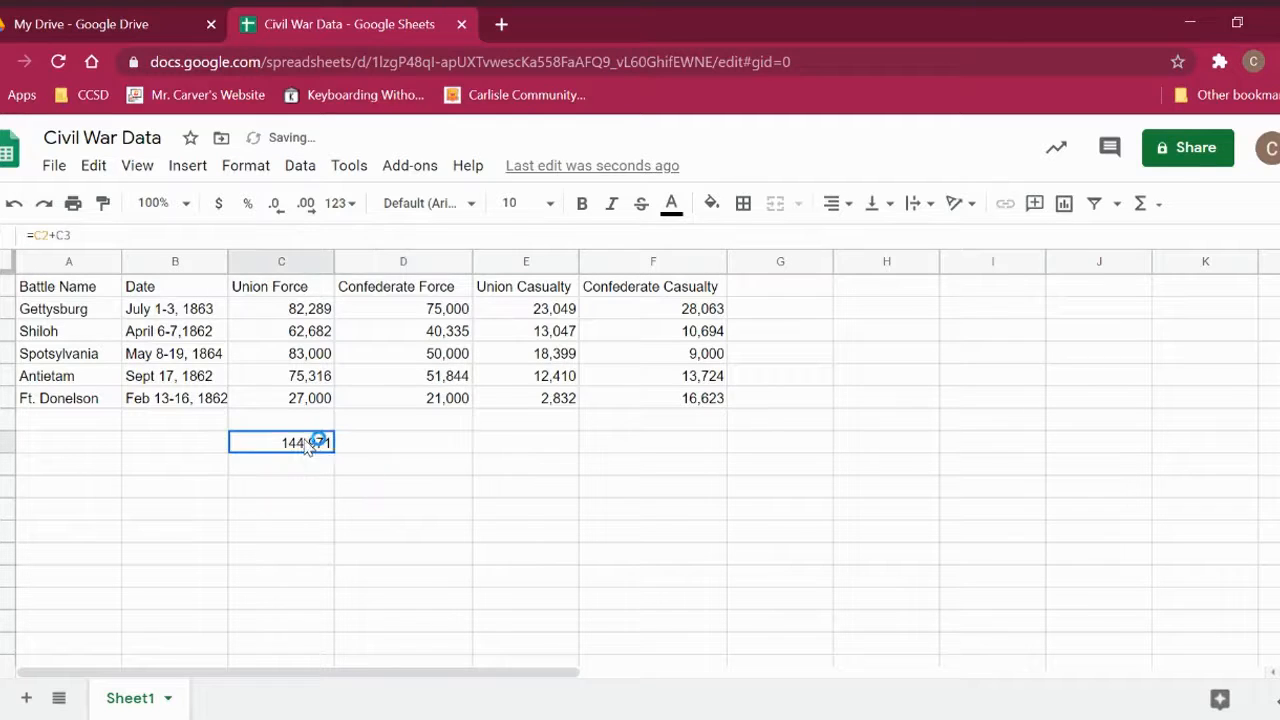
pyautogui.press('Delete')
pyautogui.click(486, 540)
# Enter the formula =C2+C3+C4 in cell C8 to add the Gettysburg, Shiloh and Spotsylvania Union forces.
pyautogui.click(277, 450)
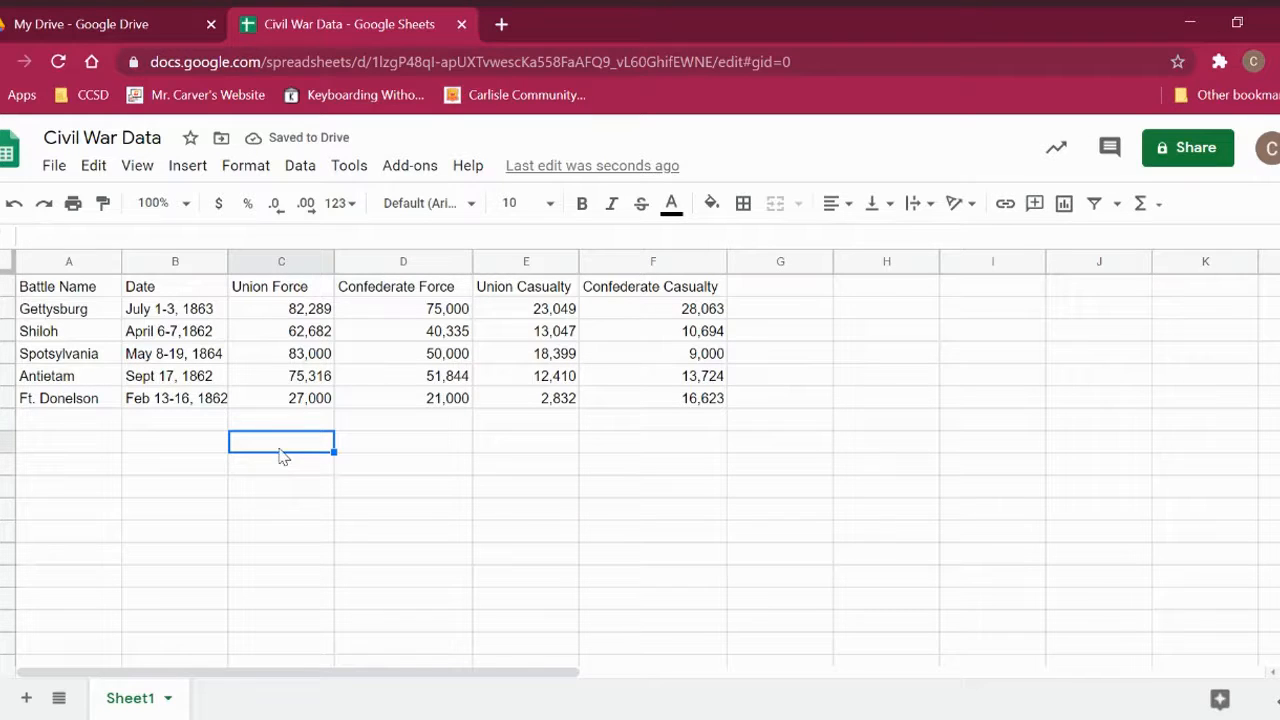
pyautogui.write('=')
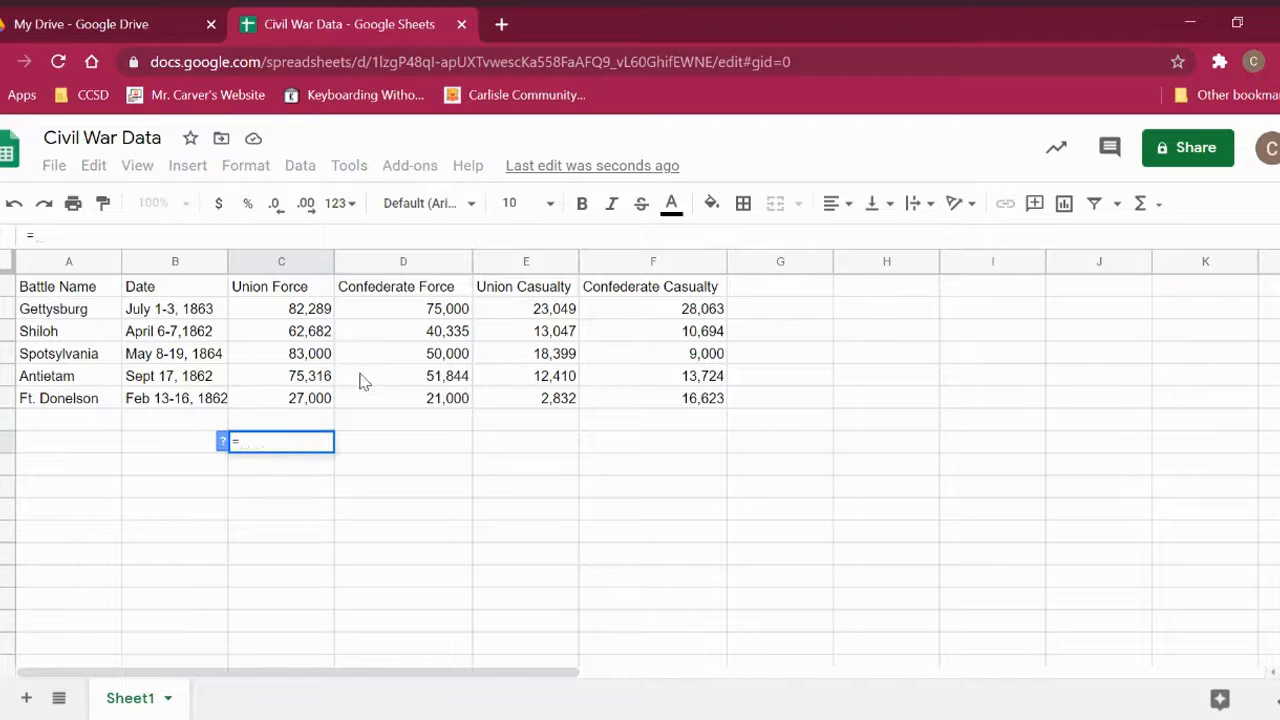
pyautogui.click(312, 312)
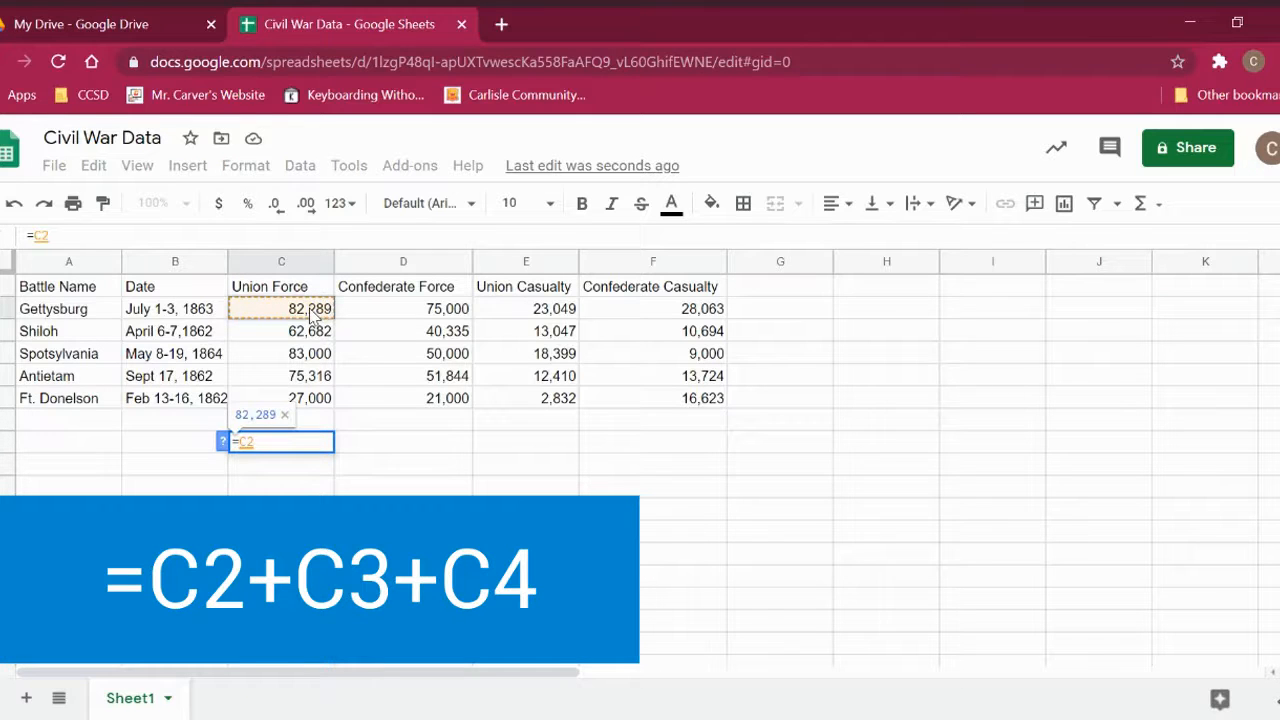
pyautogui.write('+')
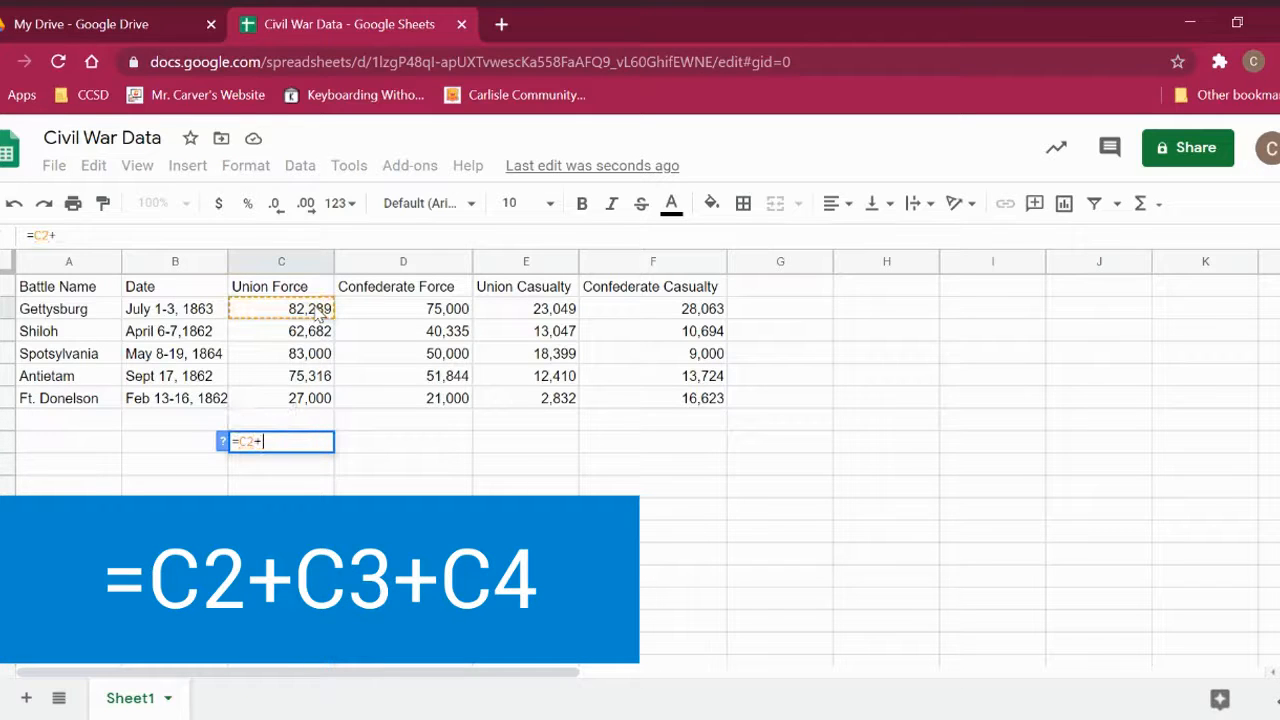
pyautogui.click(315, 340)
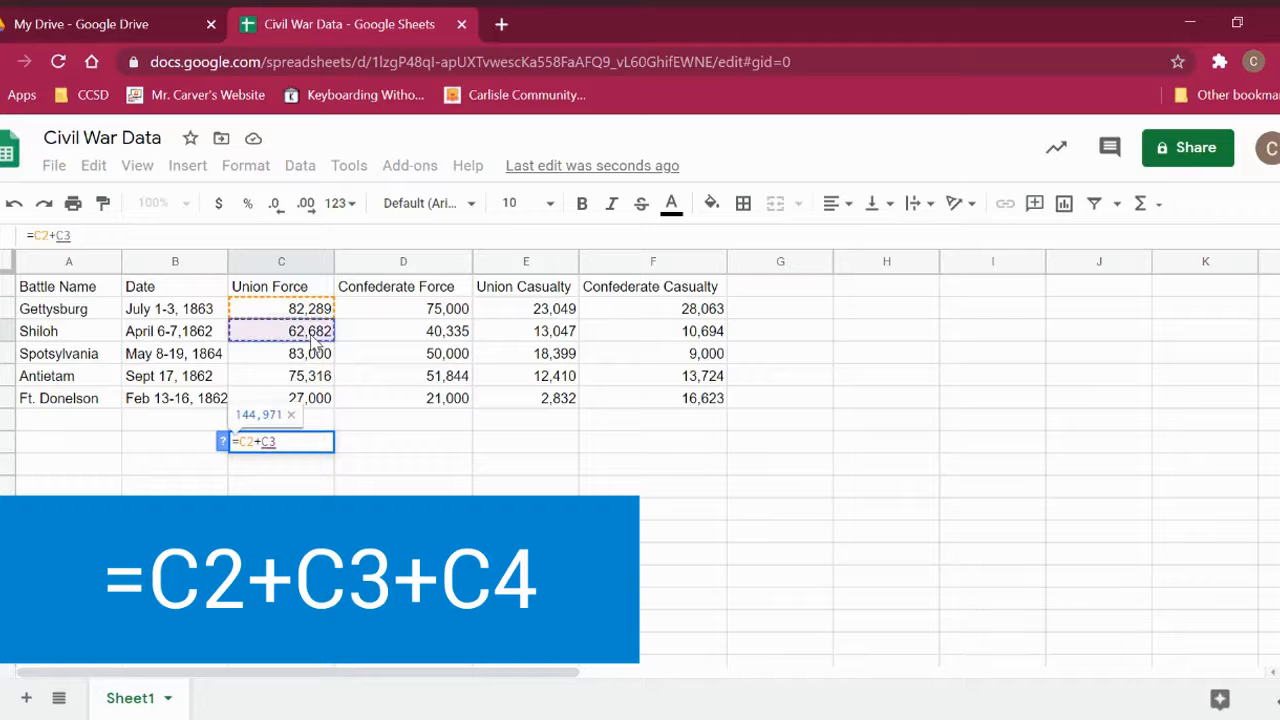
pyautogui.write('+')
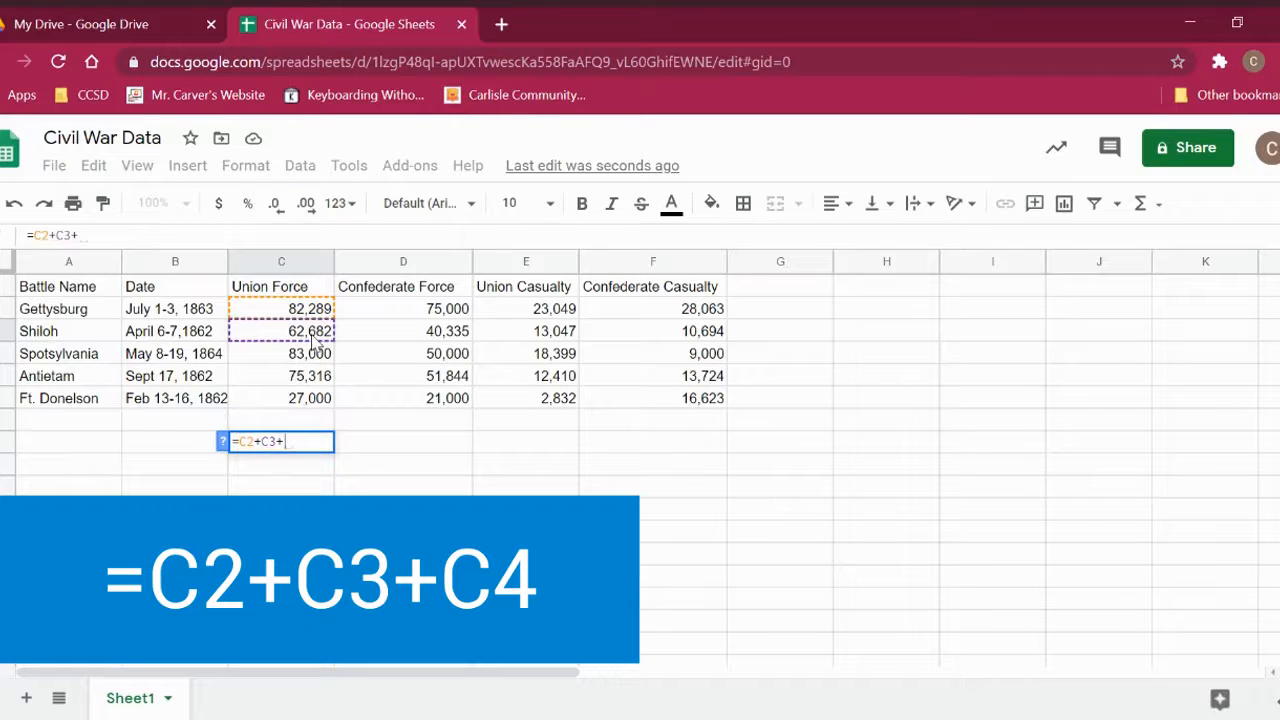
pyautogui.click(306, 358)
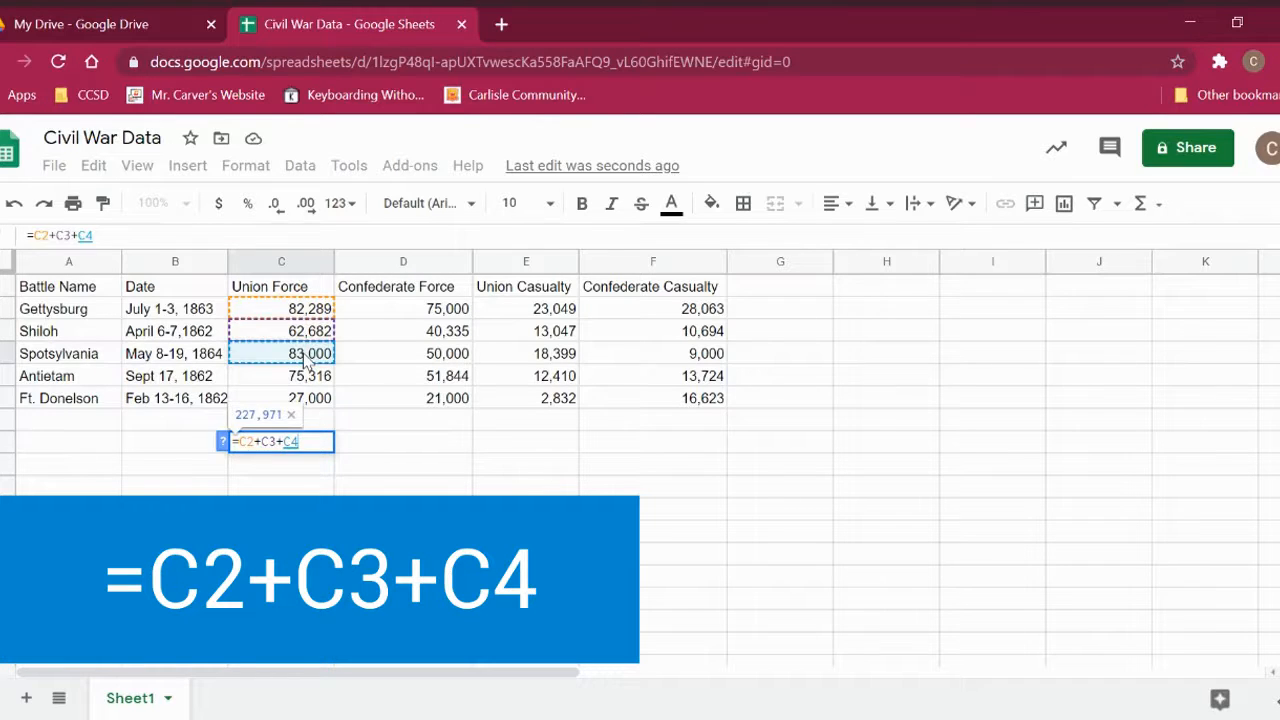
pyautogui.press('Return')
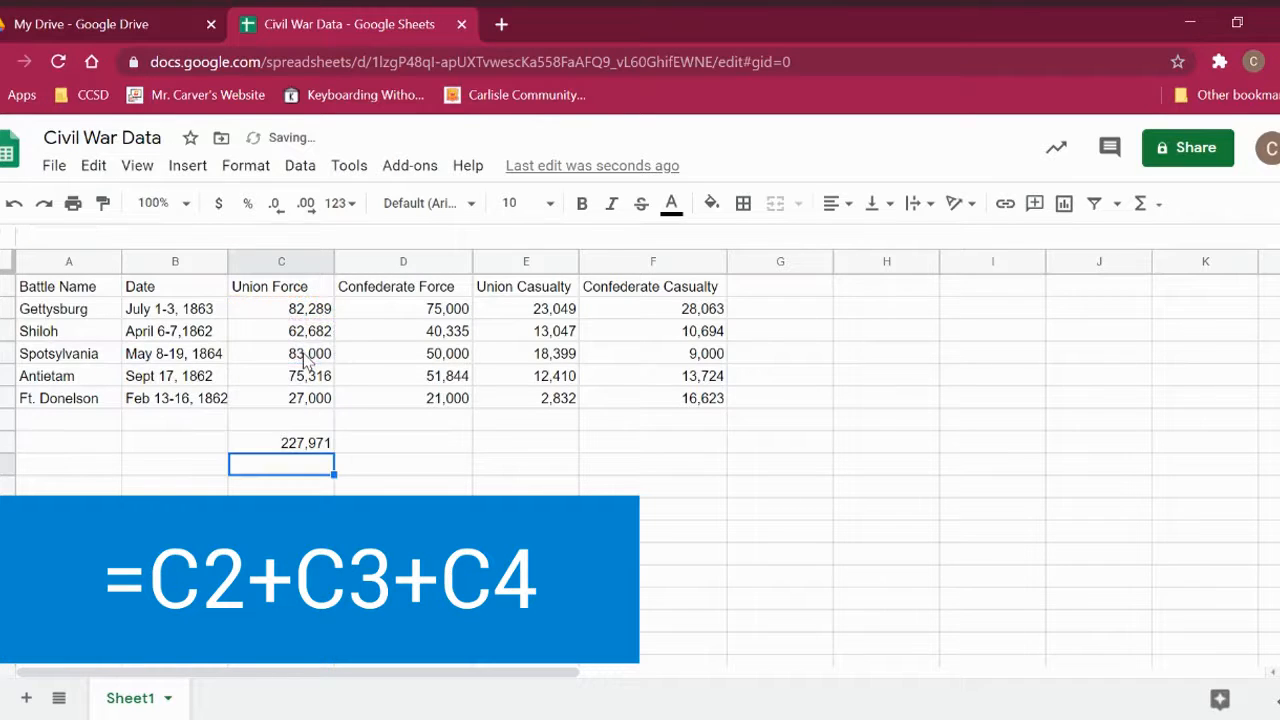
# Extend the formula in cell C8 to =C2+C3+C4+C5+C6 so it also adds the Antietam and Ft. Donelson Union forces.
pyautogui.click(310, 449)
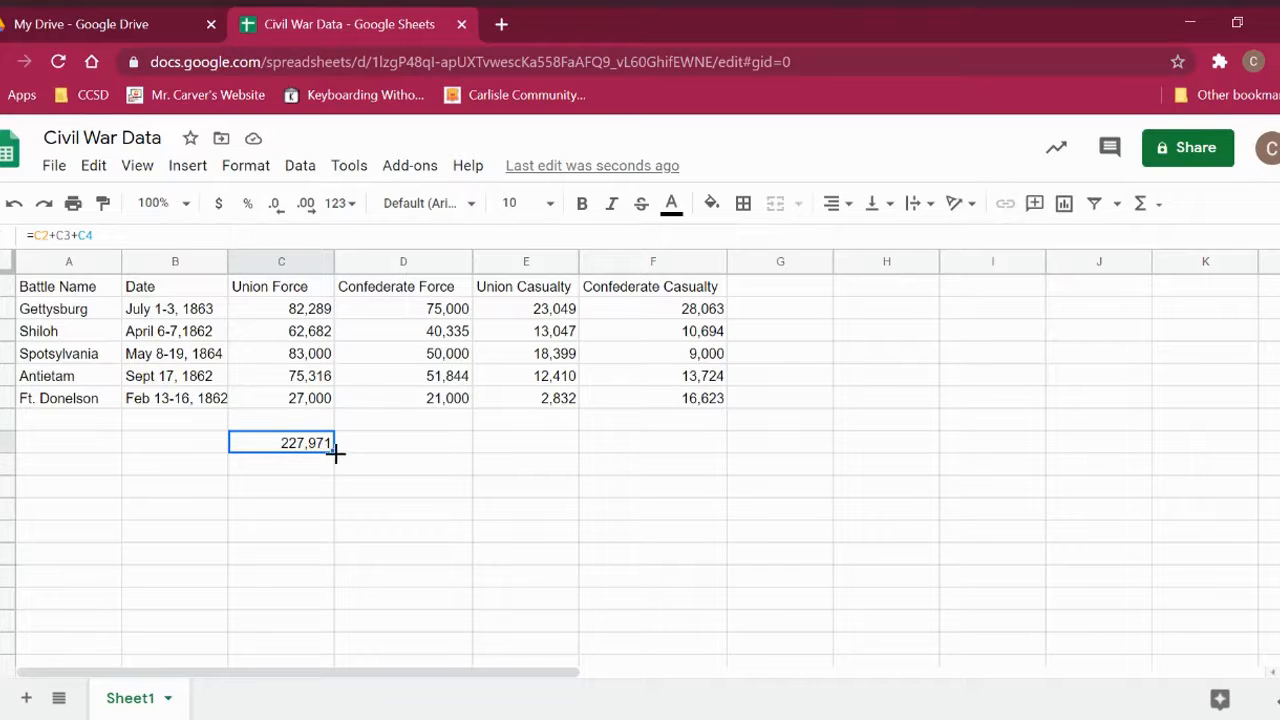
pyautogui.click(127, 236)
pyautogui.moveTo(110, 235); pyautogui.dragTo(133, 264)
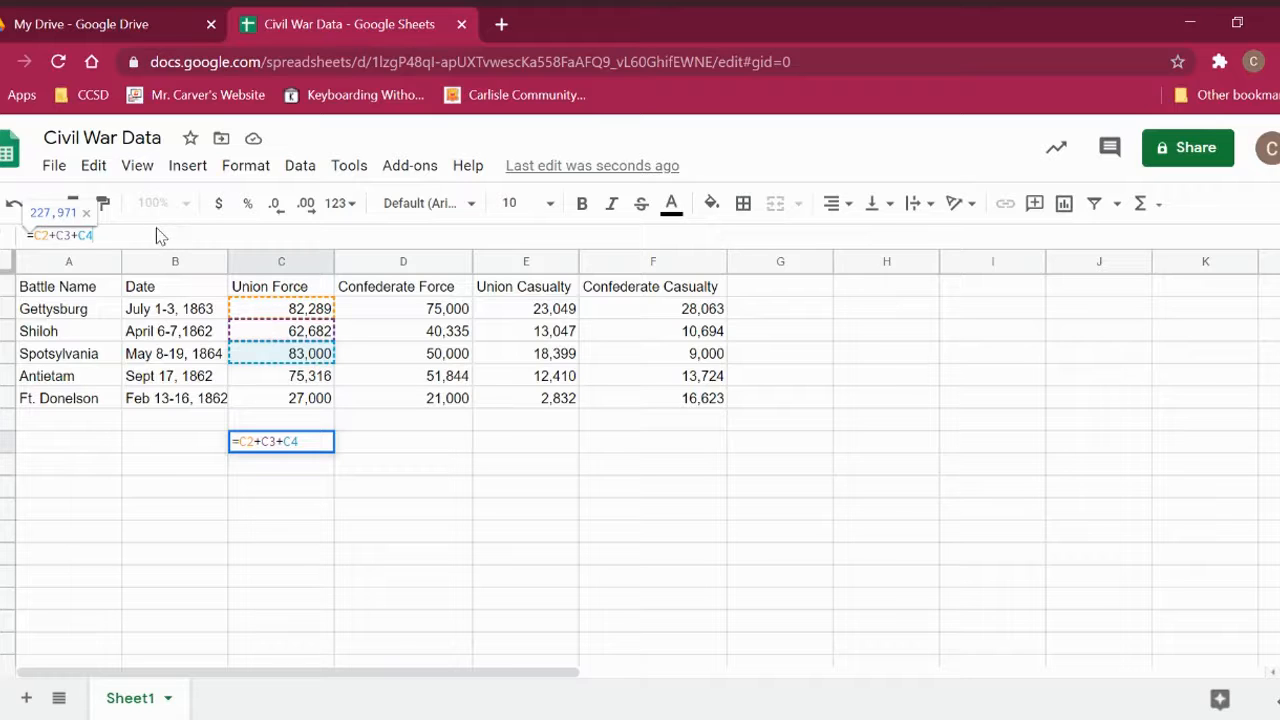
pyautogui.write('+')
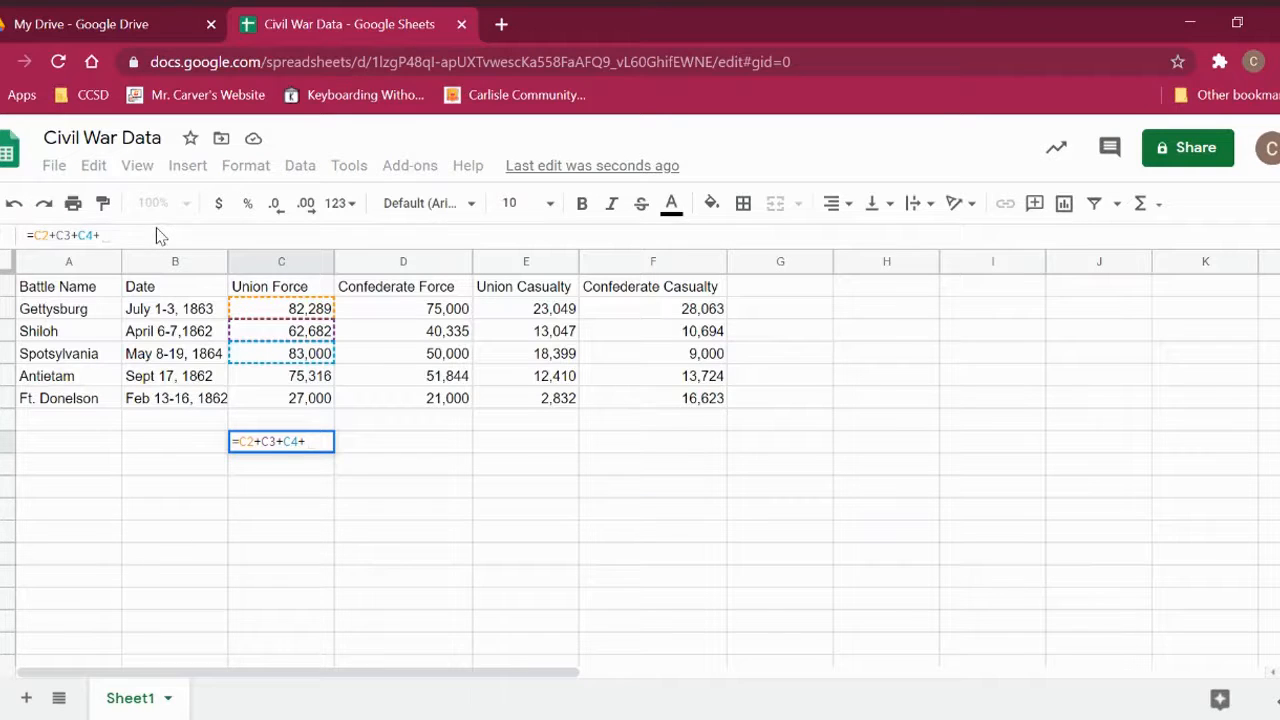
pyautogui.click(314, 380)
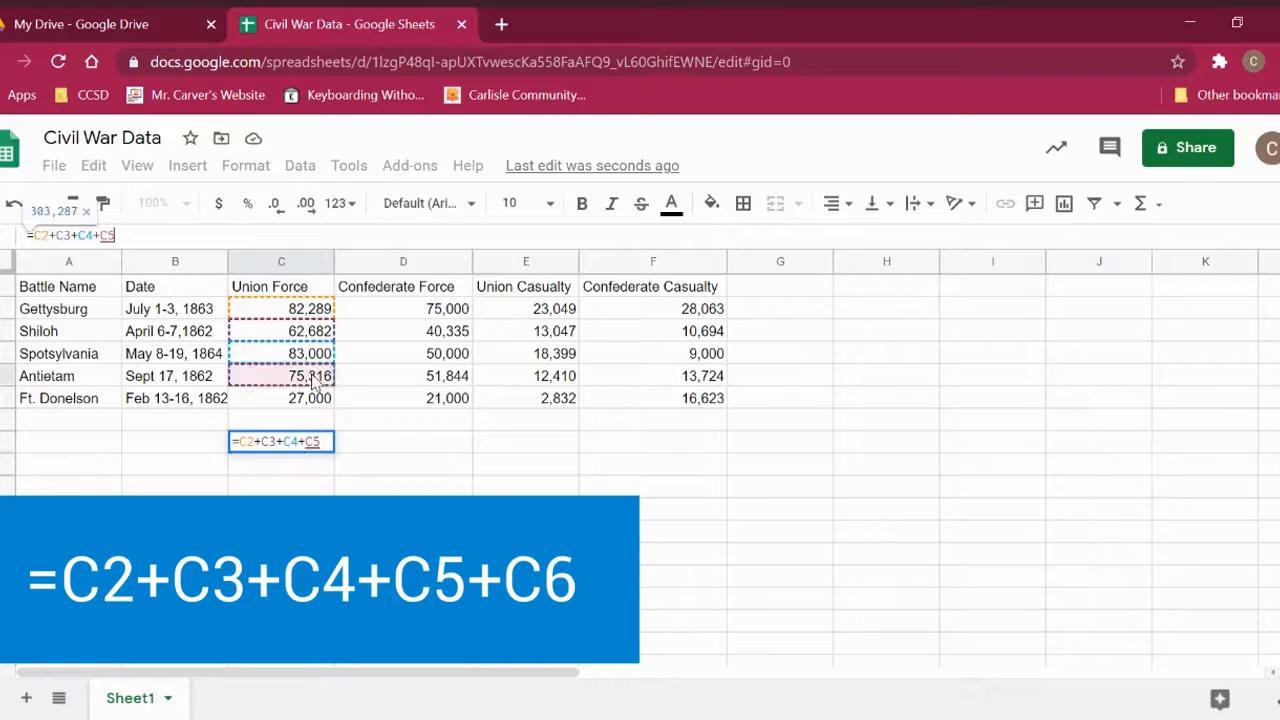
pyautogui.write('+')
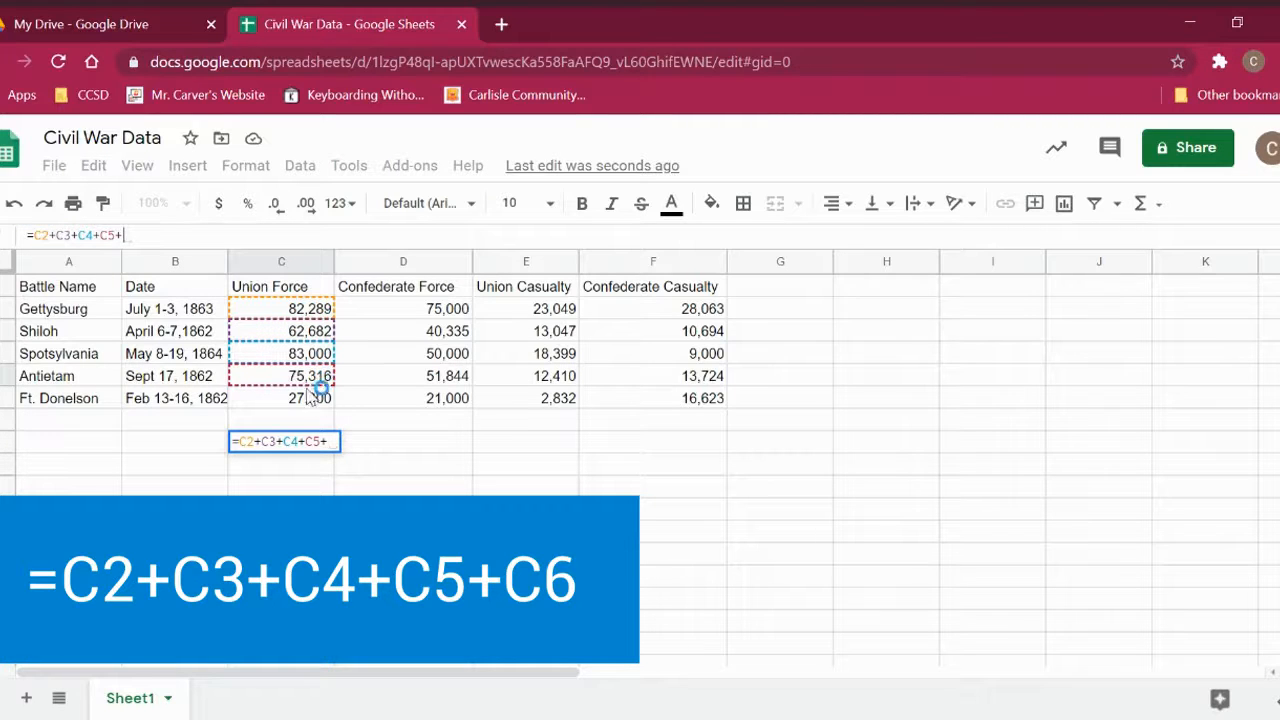
pyautogui.click(313, 400)
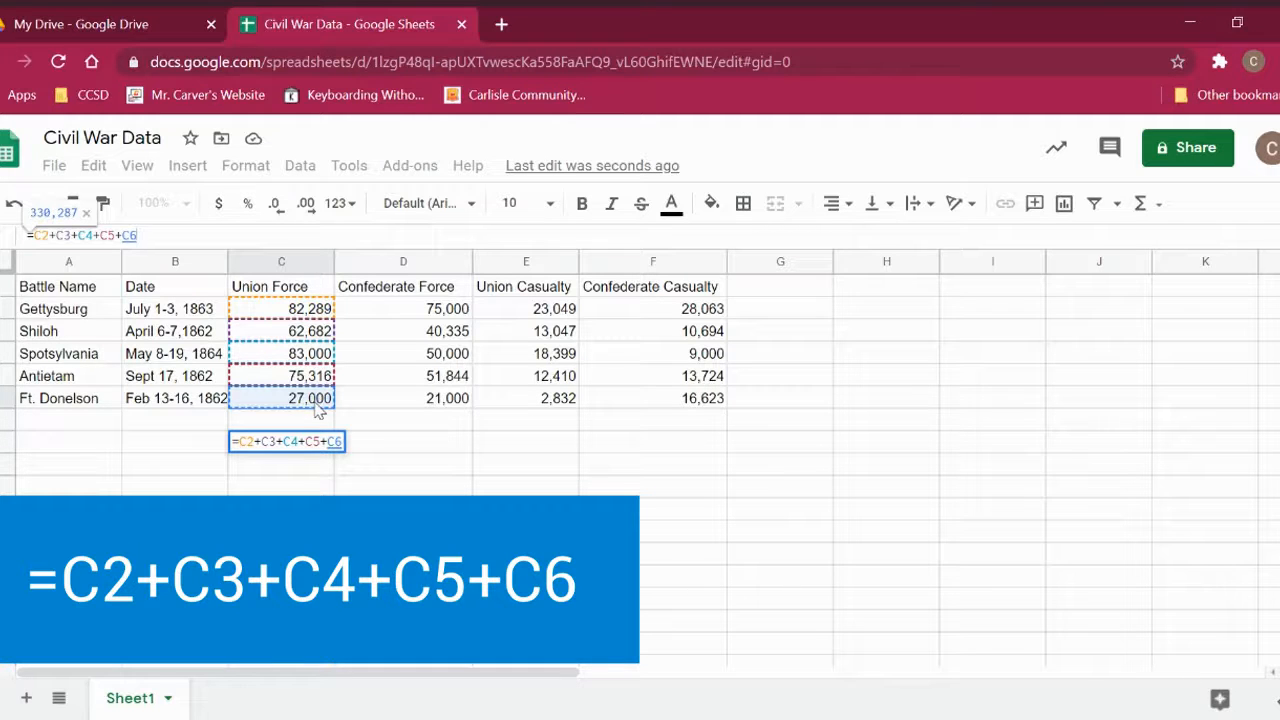
pyautogui.press('Return')
pyautogui.click(306, 445)
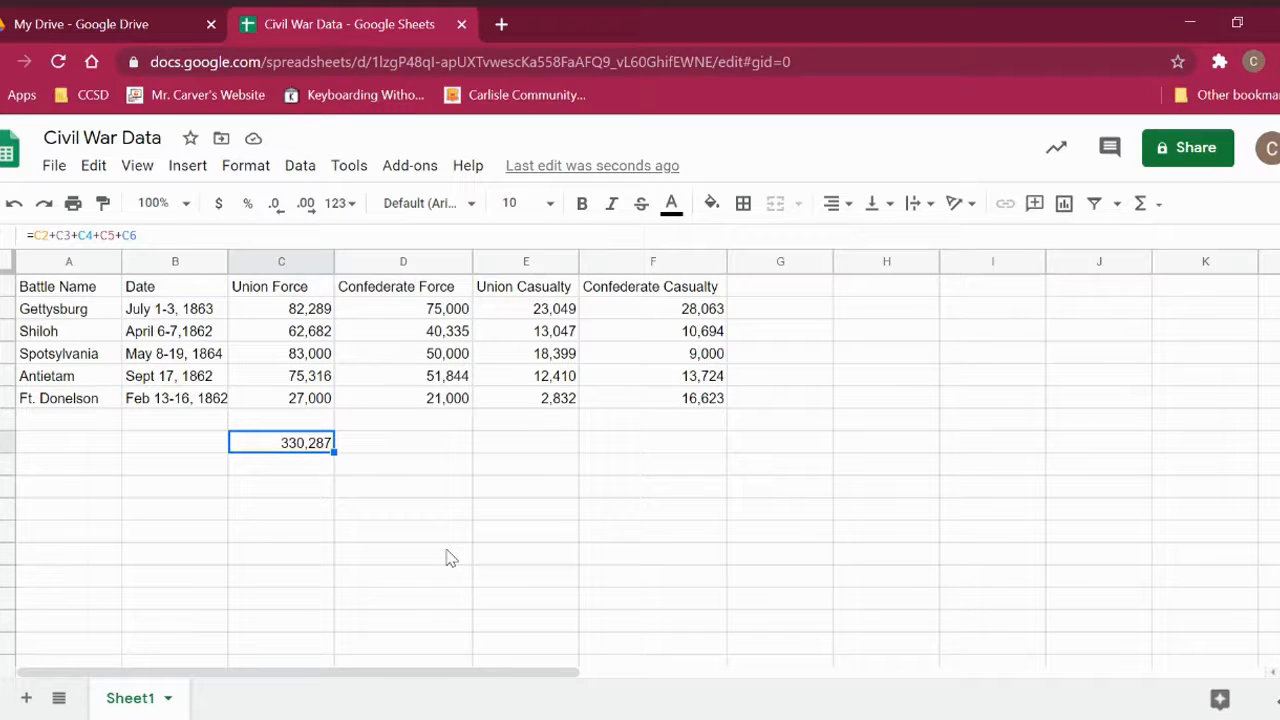
# Change the Ft. Donelson Union force to 50000 to test the recalculation of the total in C8, and undo the change.
pyautogui.click(312, 334)
pyautogui.click(311, 358)
pyautogui.click(318, 377)
pyautogui.click(319, 401)
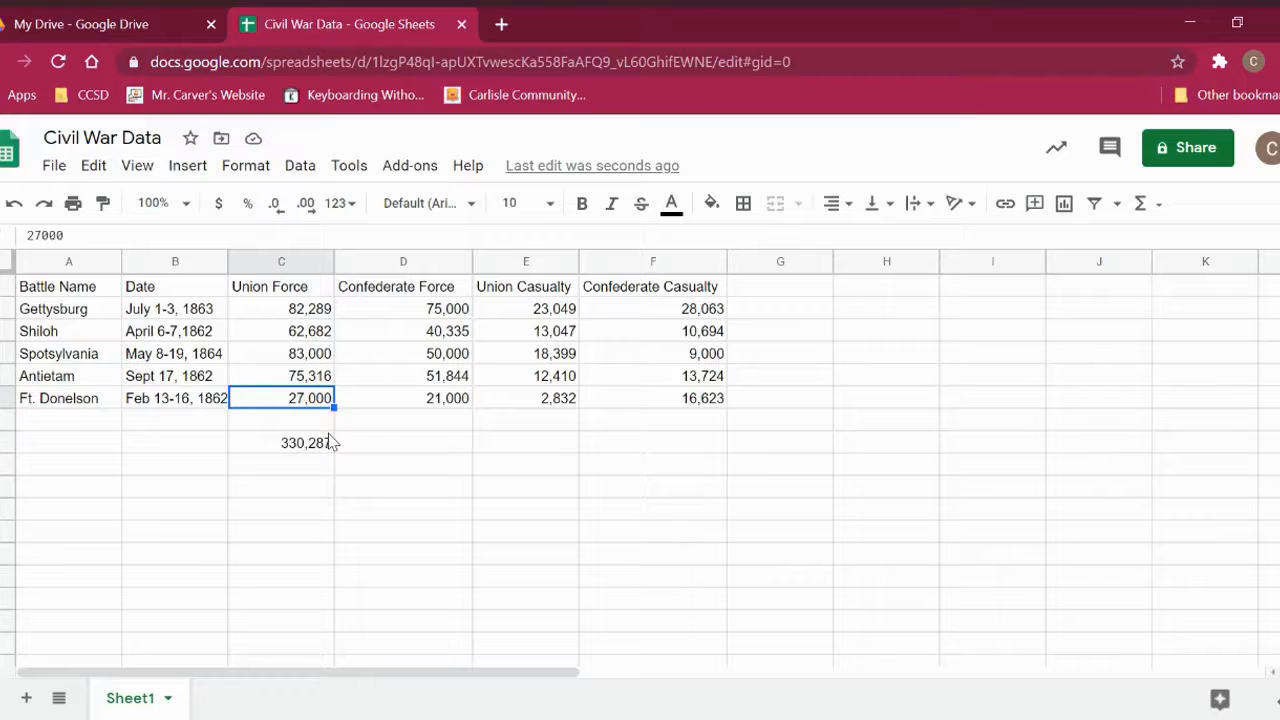
pyautogui.write('5')
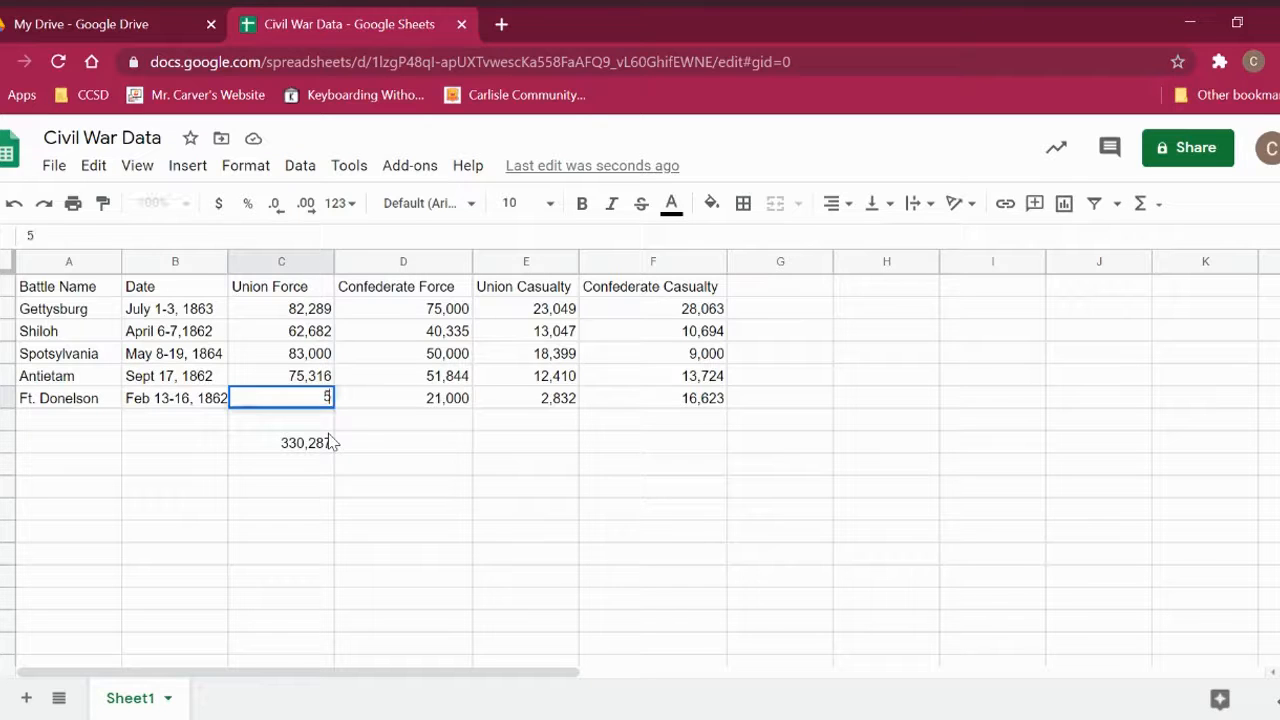
pyautogui.write('000')
pyautogui.press('Return')
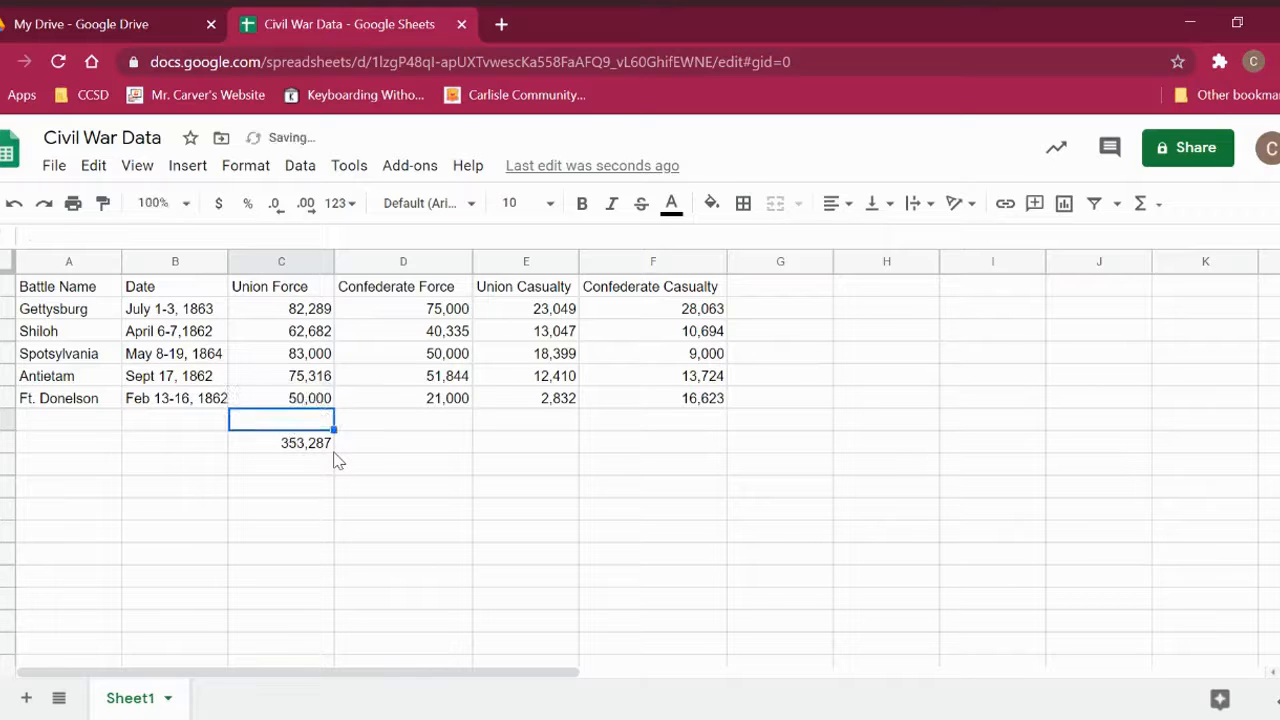
pyautogui.click(306, 440)
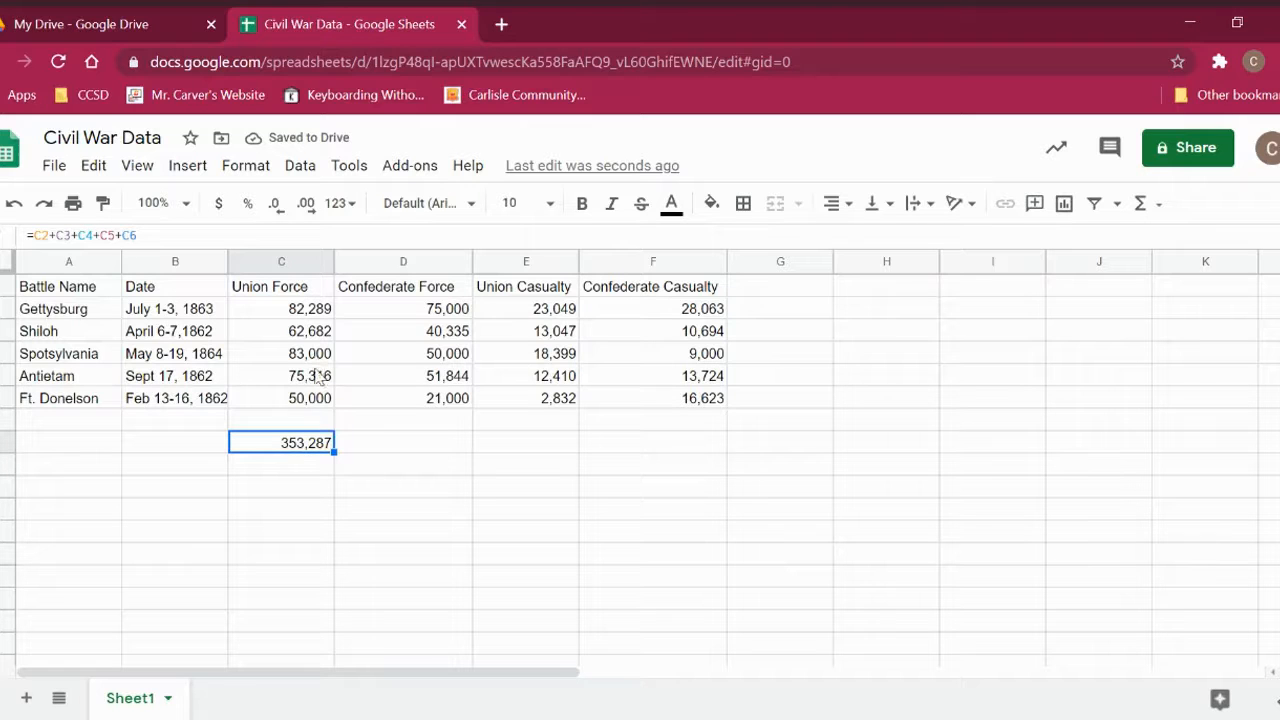
pyautogui.click(28, 204)
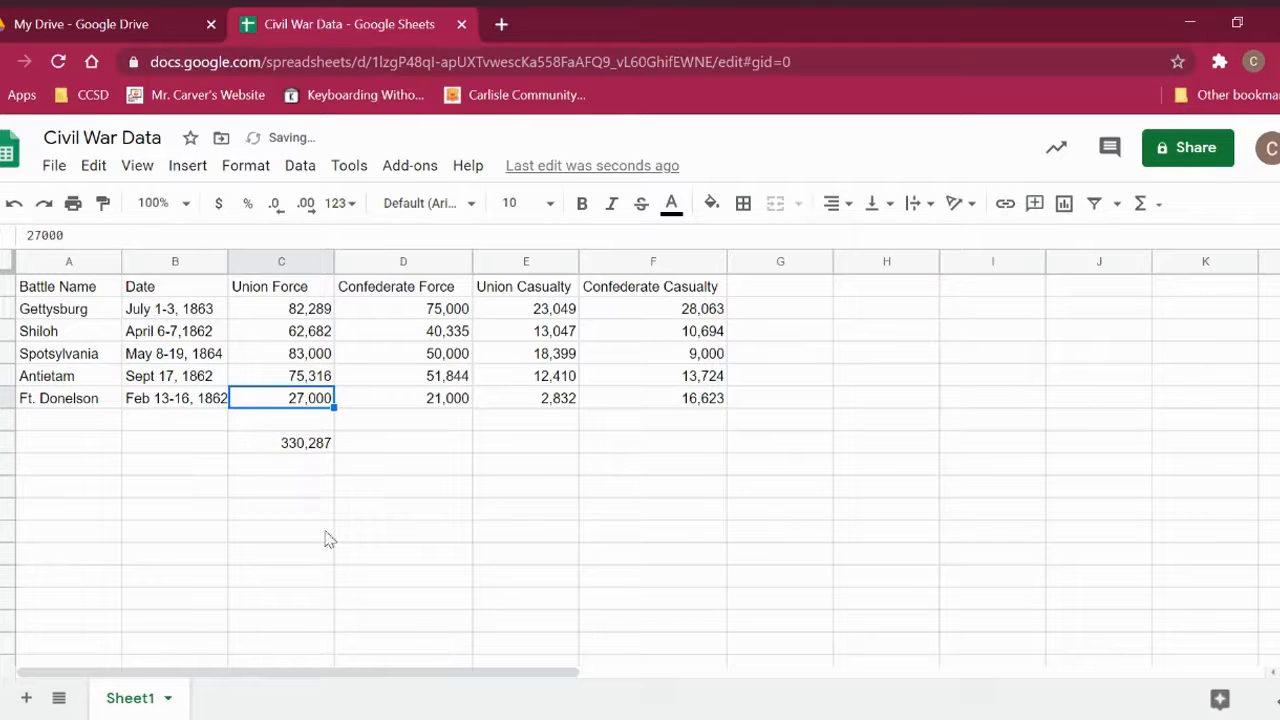
# Copy the Union force total formula from C8 across to cells D8 through F8.
pyautogui.click(372, 448)
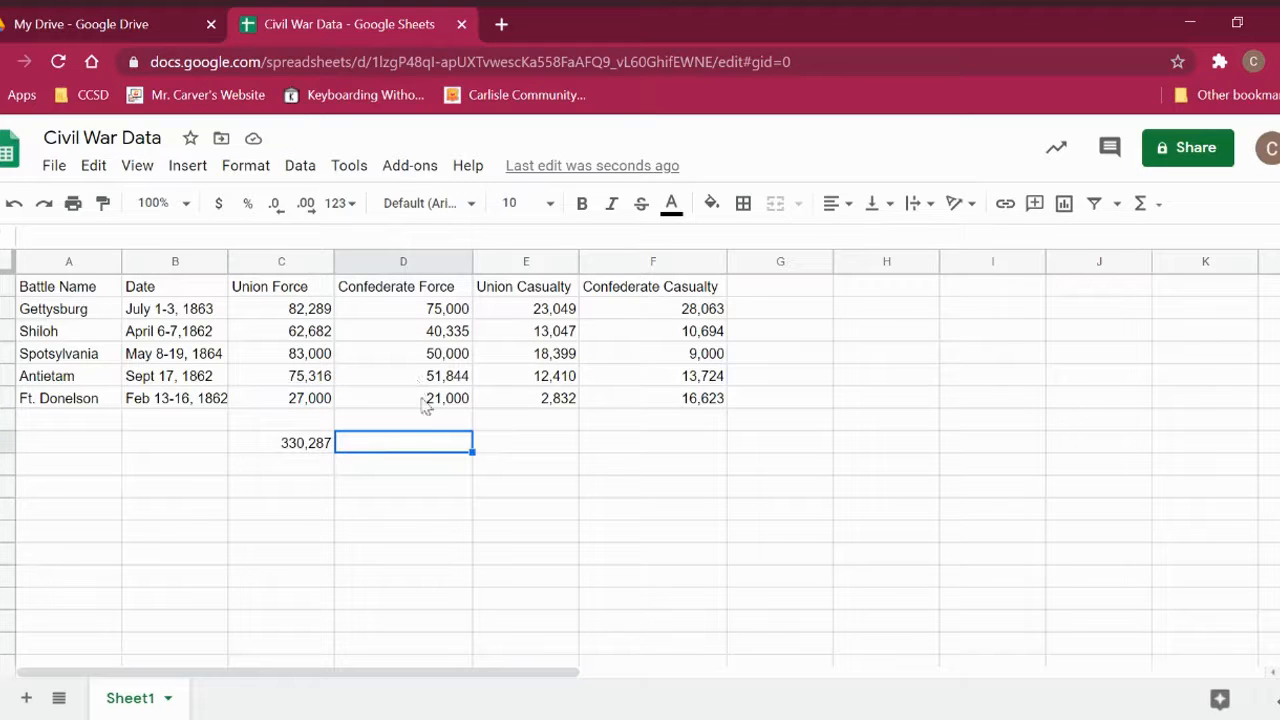
pyautogui.click(310, 450)
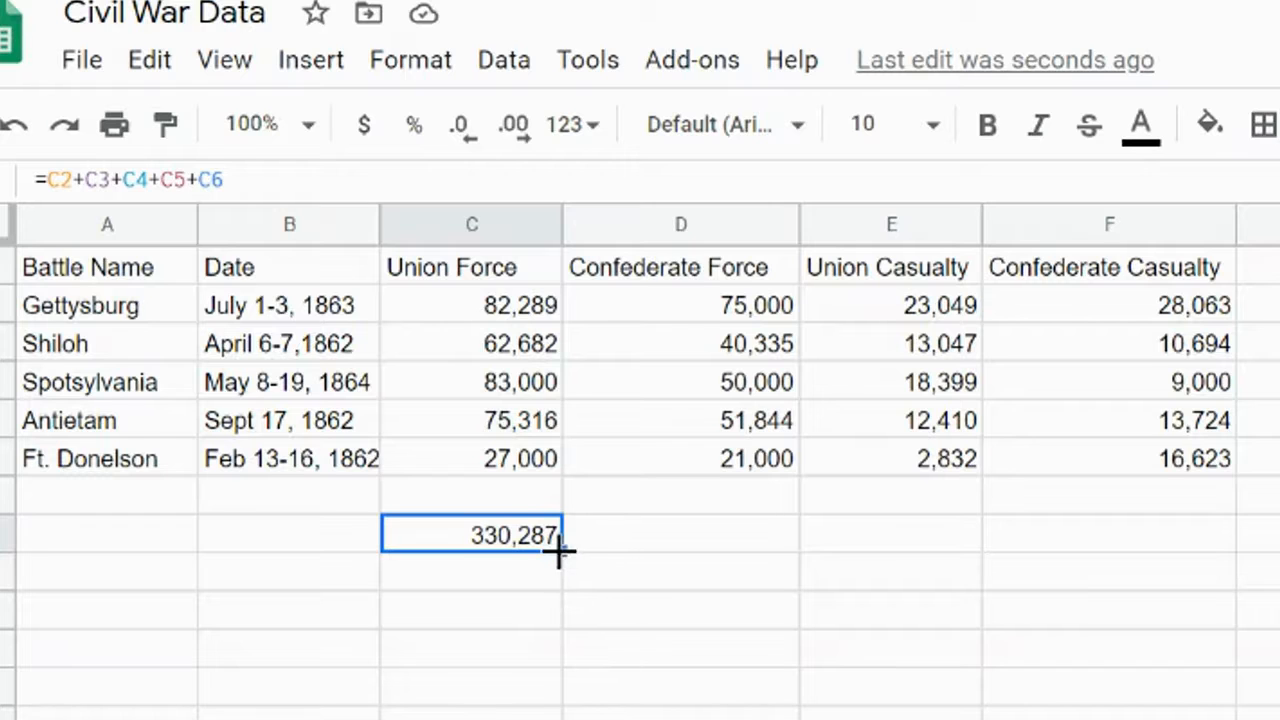
pyautogui.moveTo(560, 550); pyautogui.dragTo(661, 546)
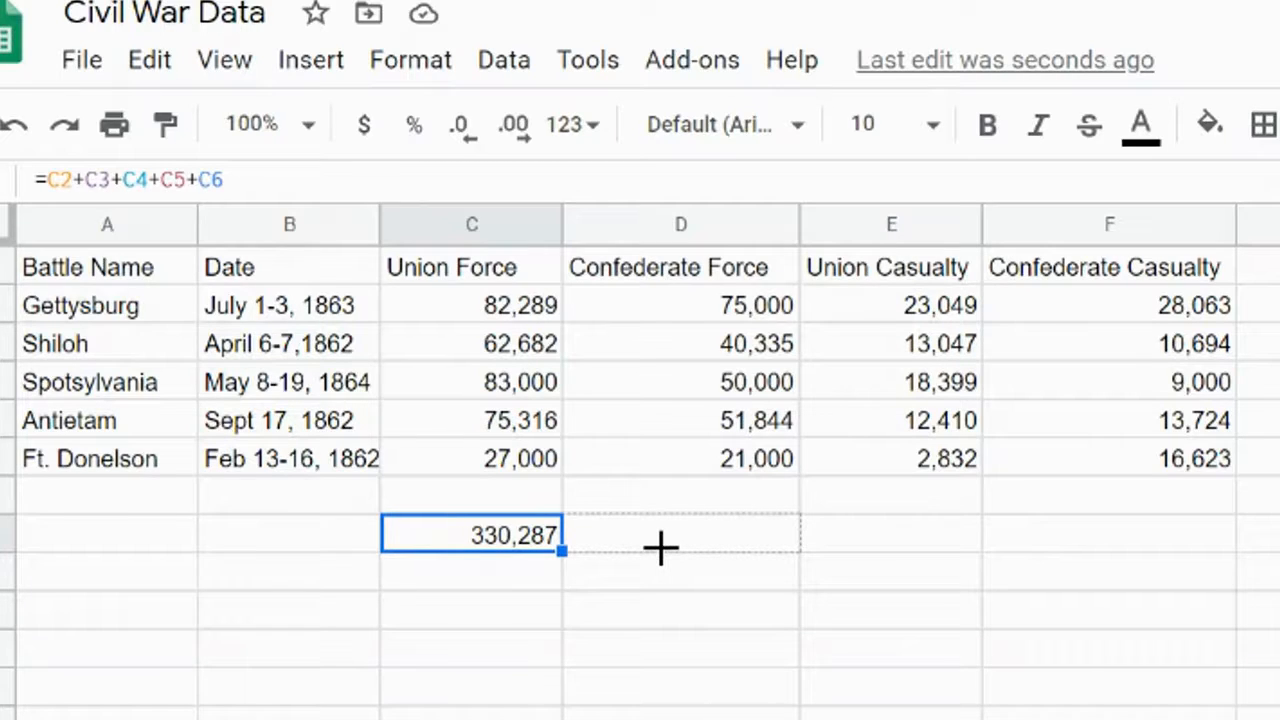
pyautogui.moveTo(770, 540); pyautogui.dragTo(1120, 570)
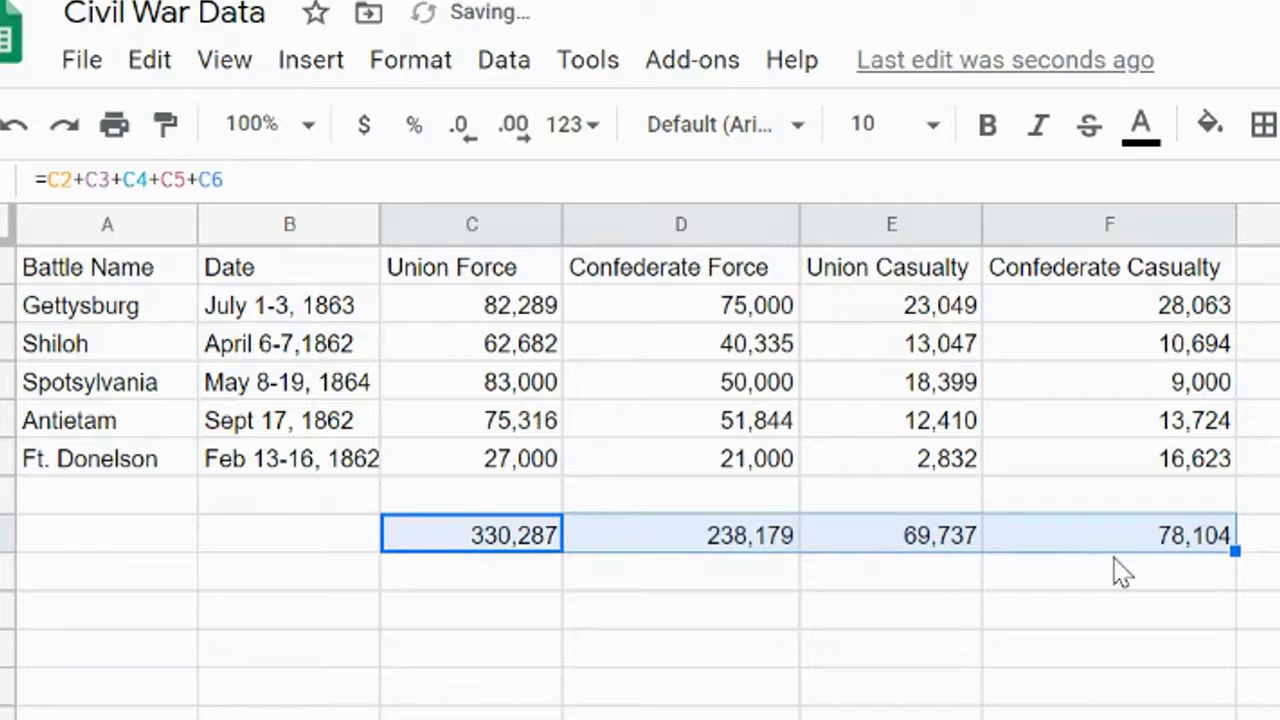
# Check the column references of the copied formulas in D8, E8 and F8, and undo the fill.
pyautogui.click(756, 552)
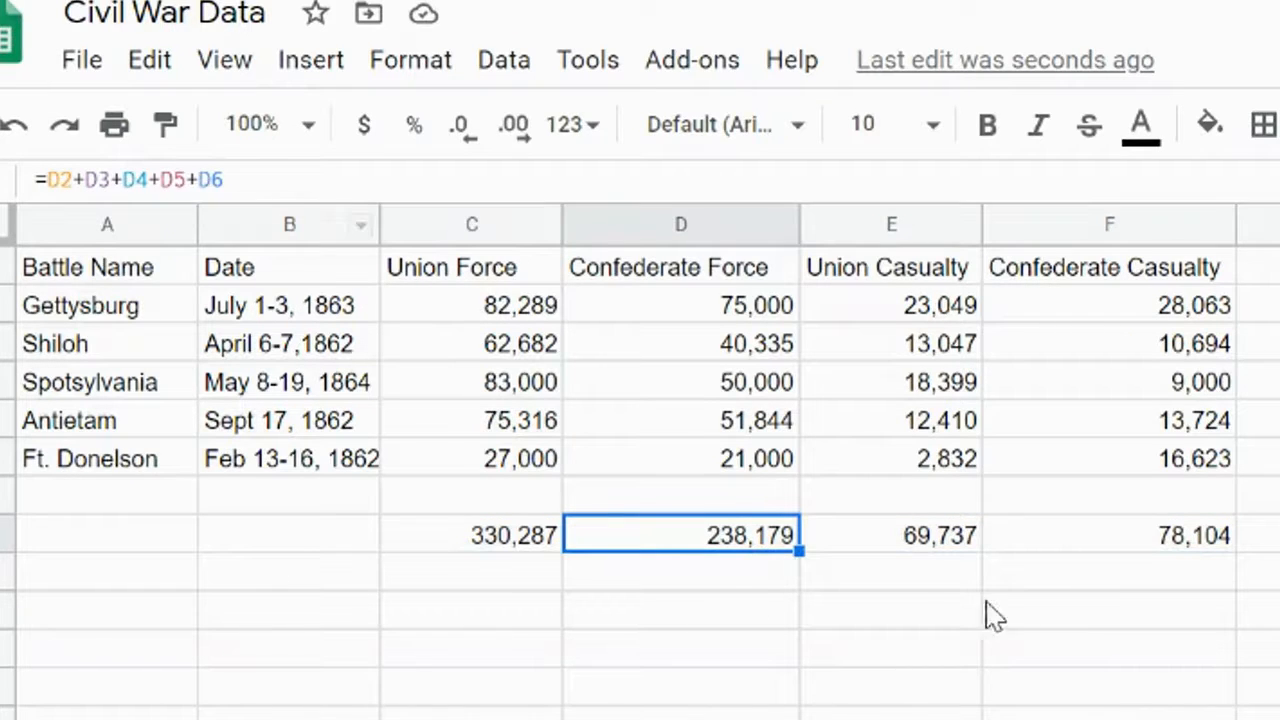
pyautogui.click(918, 535)
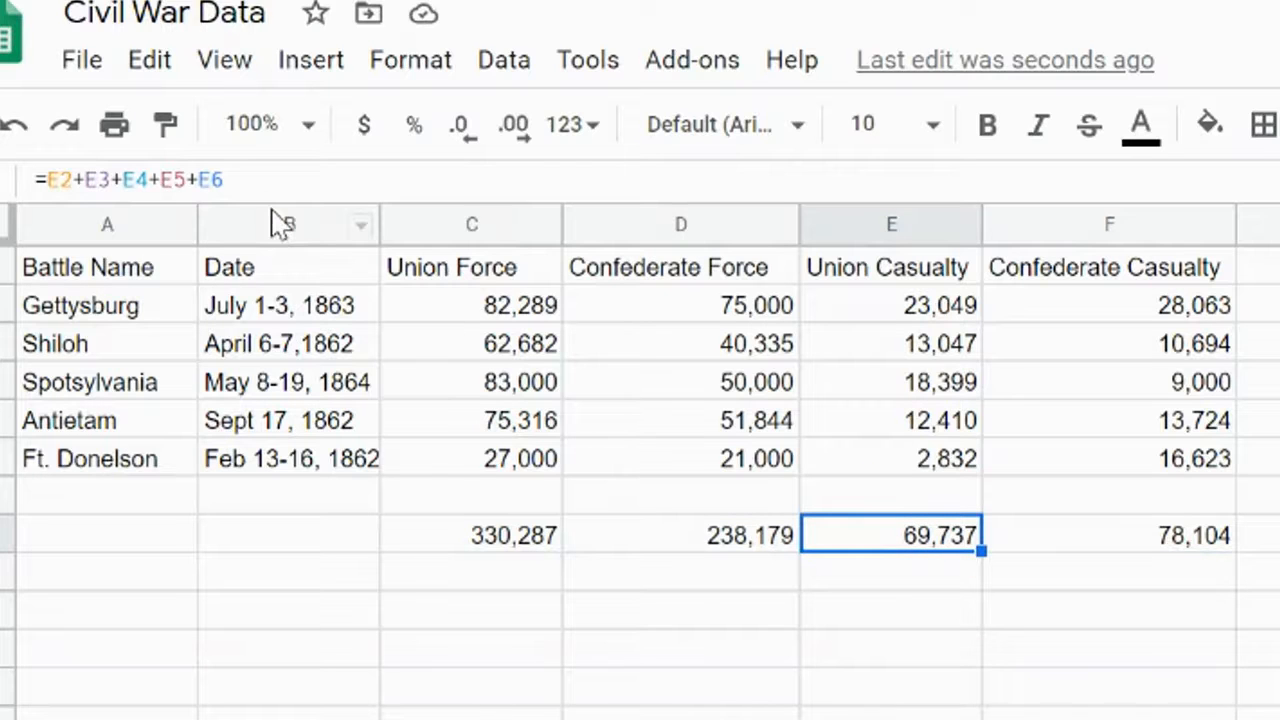
pyautogui.click(1190, 537)
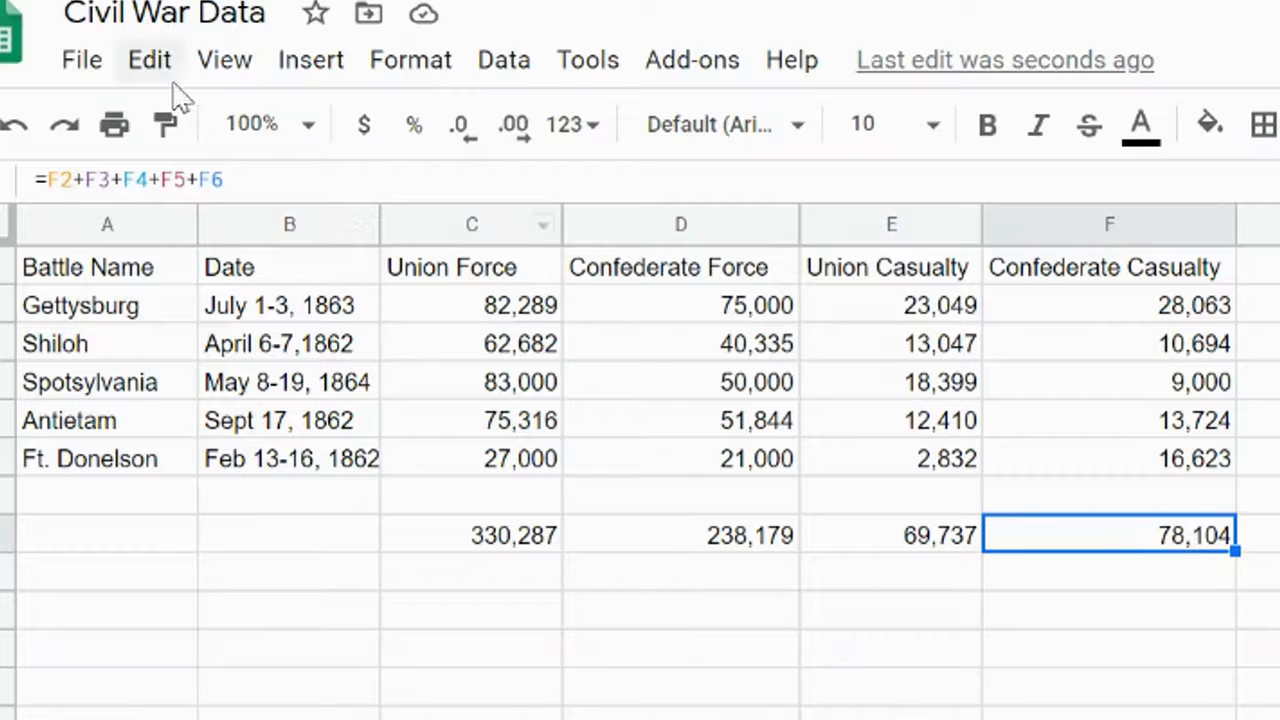
pyautogui.click(14, 124)
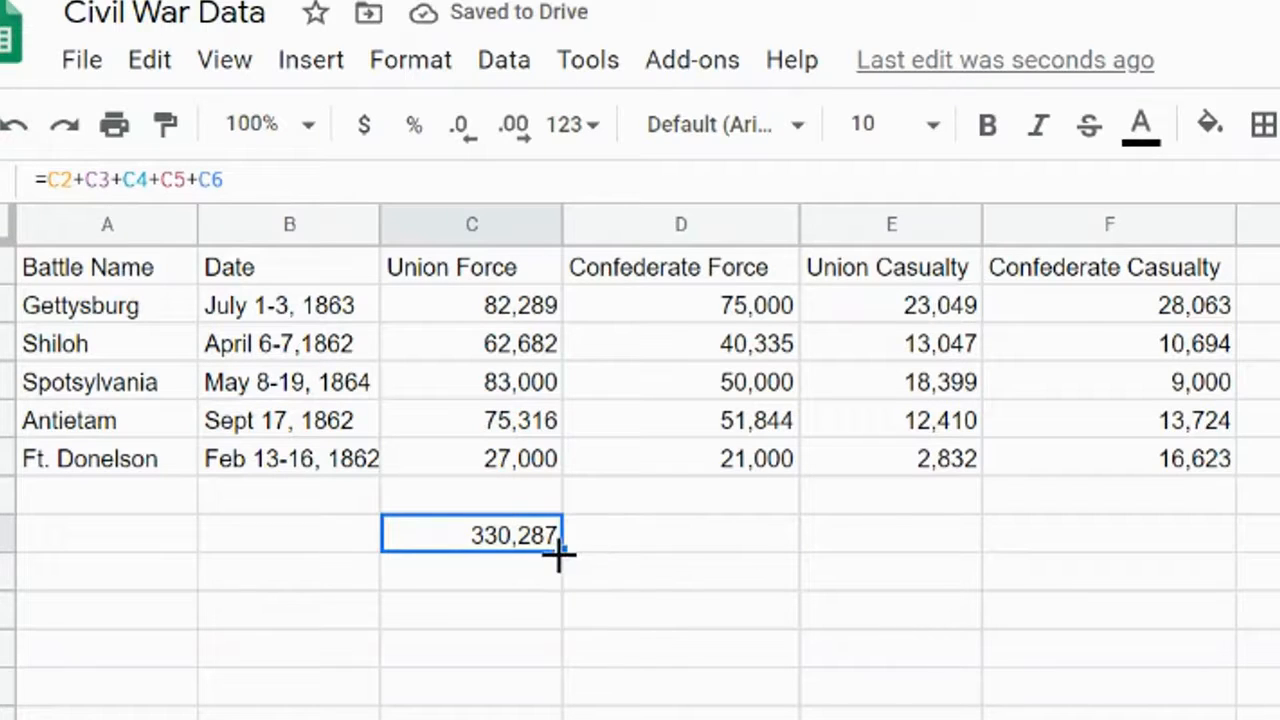
# Fill the C8 total formula across D8:F8 again to total the Confederate force and both casualty columns.
pyautogui.moveTo(561, 549); pyautogui.dragTo(1088, 560)
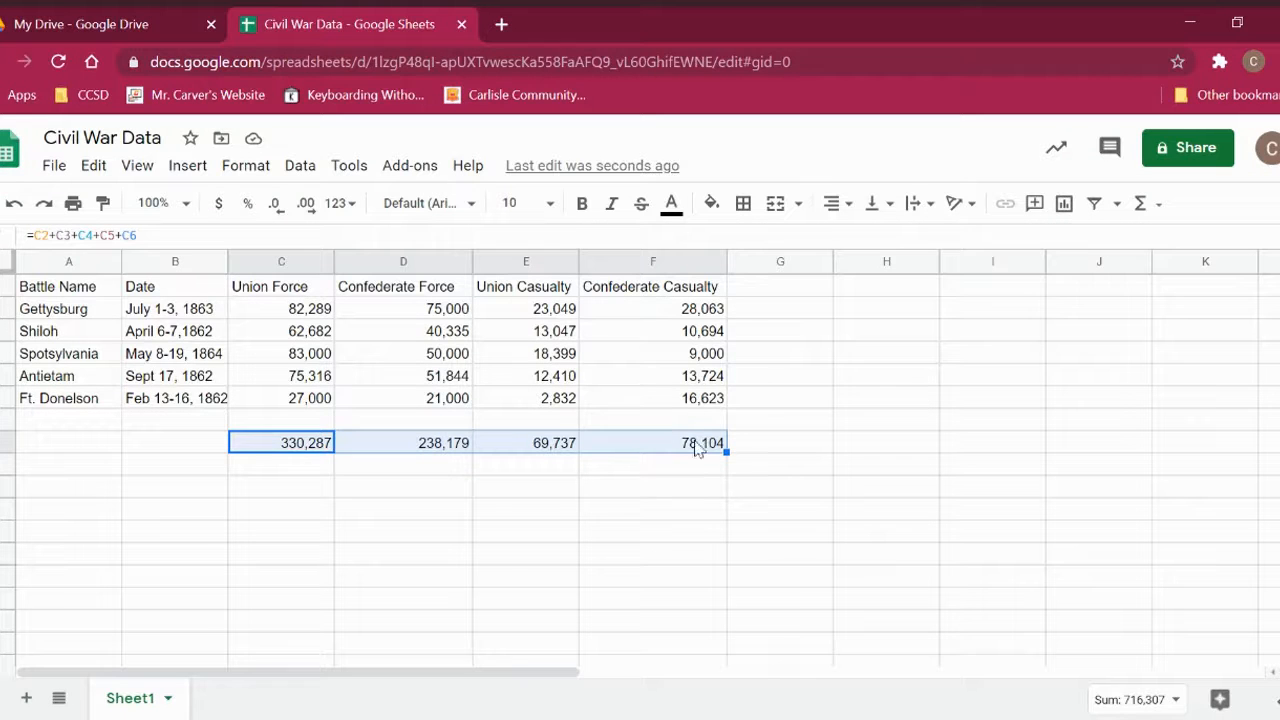
pyautogui.click(731, 505)
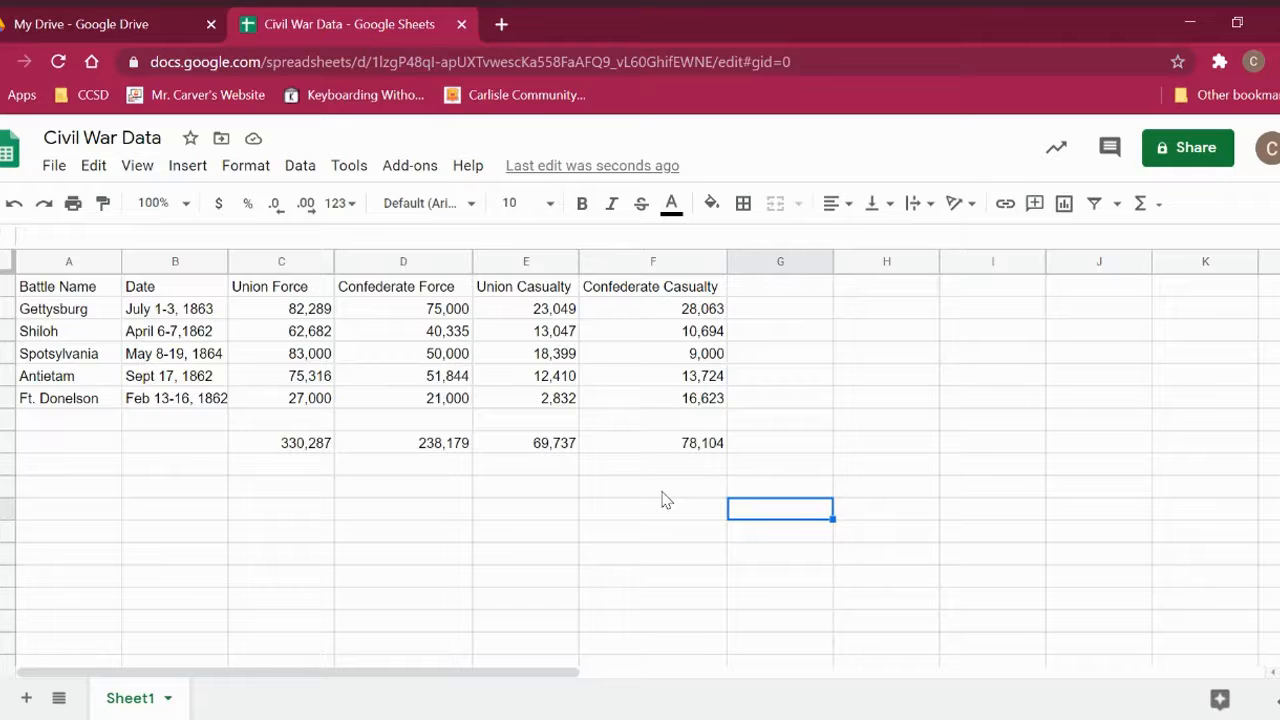
# Enter the formula =C4-C5 in C10 to subtract Antietam's Union force from Spotsylvania's, and check both source cells and the formula.
pyautogui.click(297, 493)
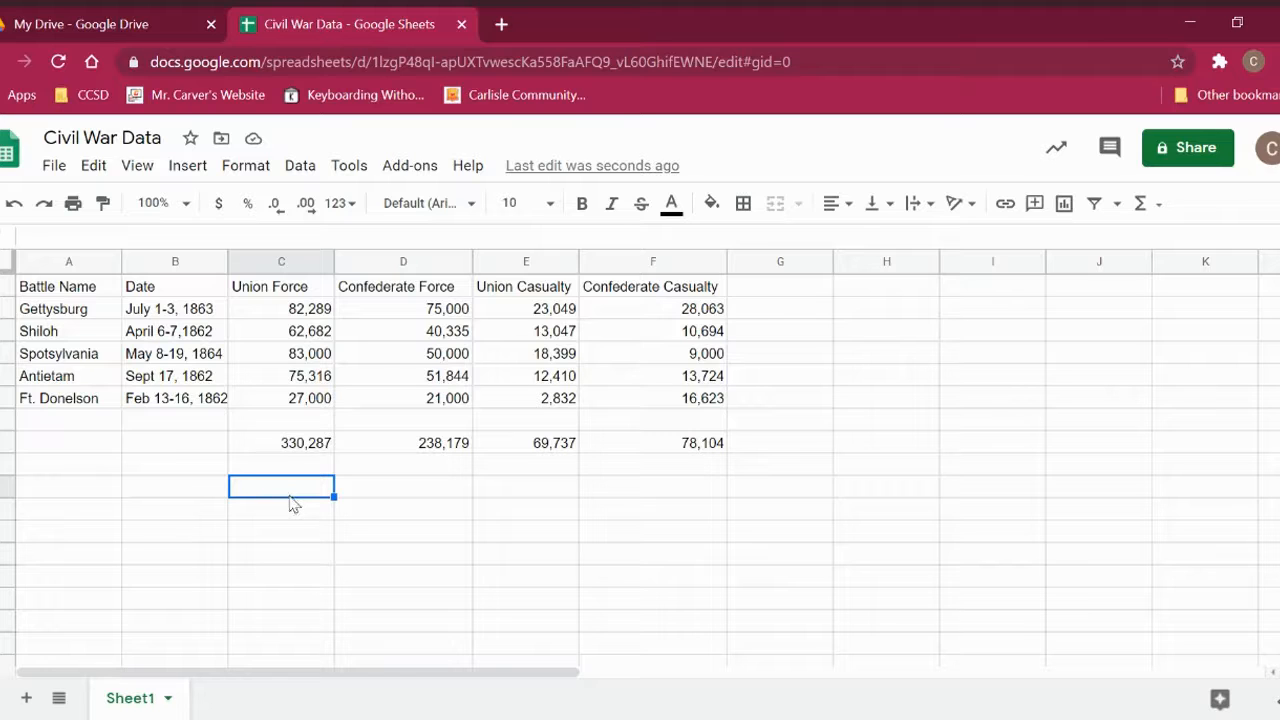
pyautogui.write('=')
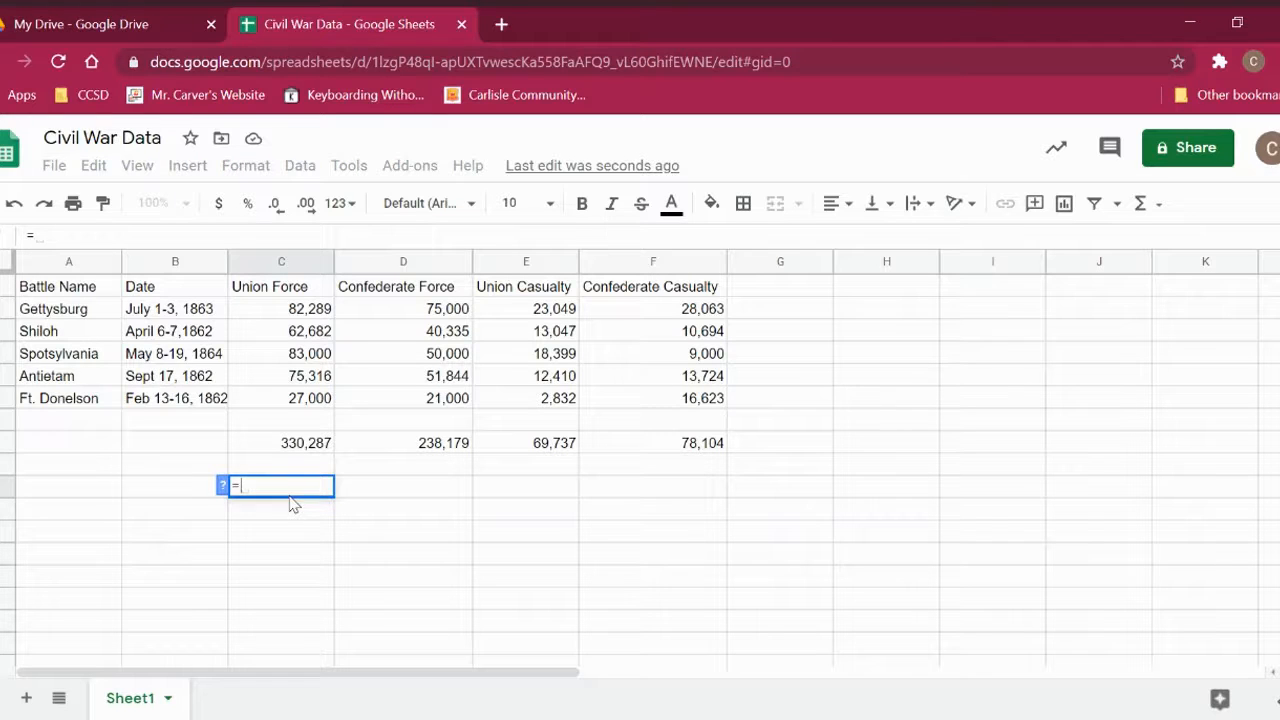
pyautogui.click(294, 360)
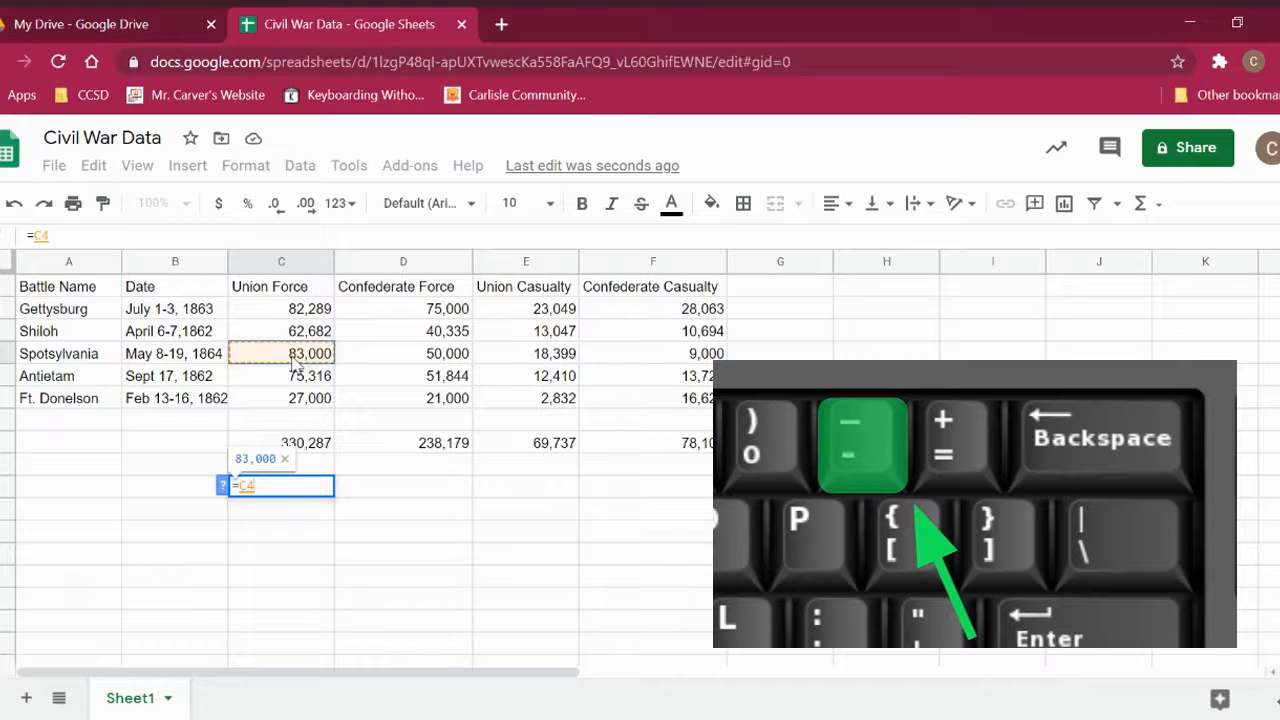
pyautogui.write('-')
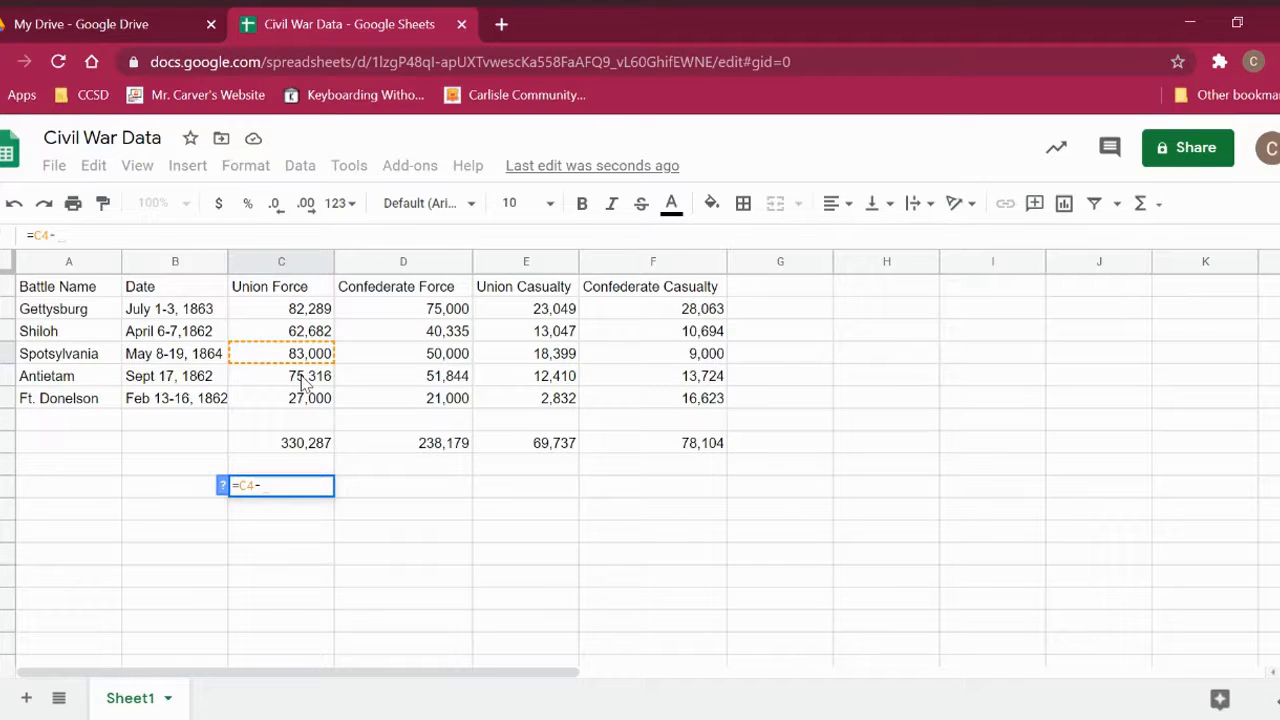
pyautogui.click(305, 378)
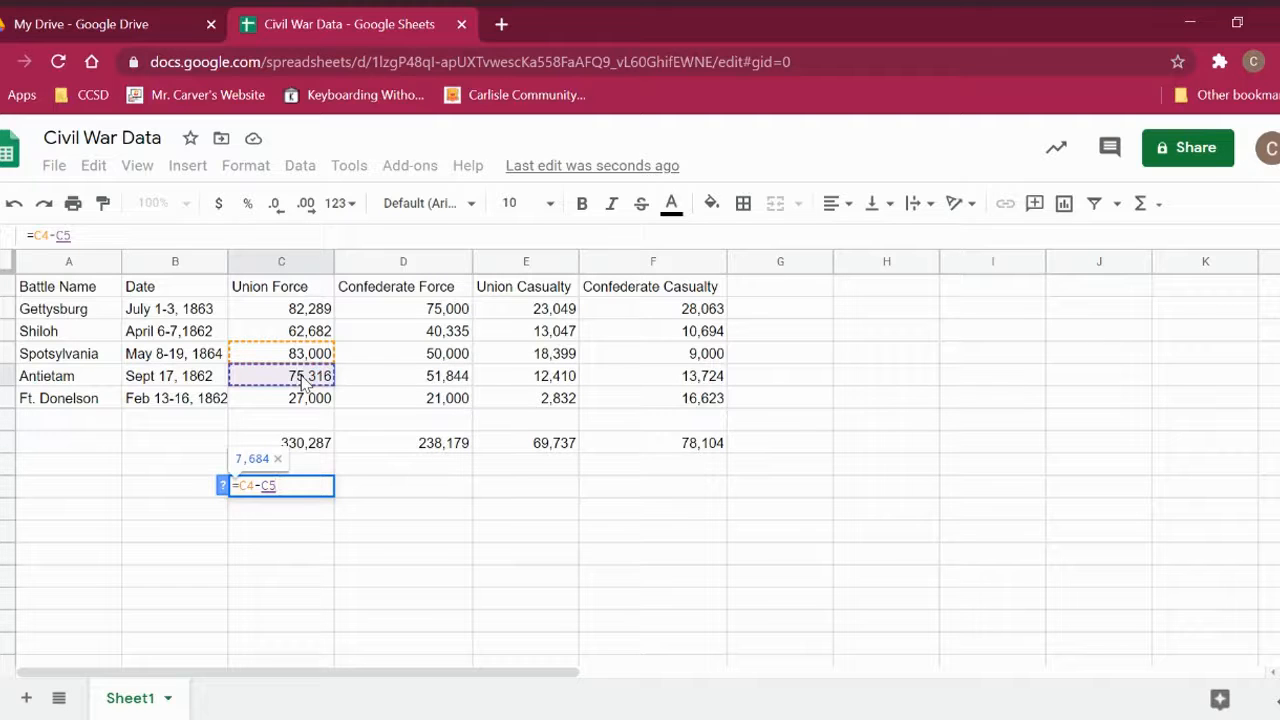
pyautogui.press('Return')
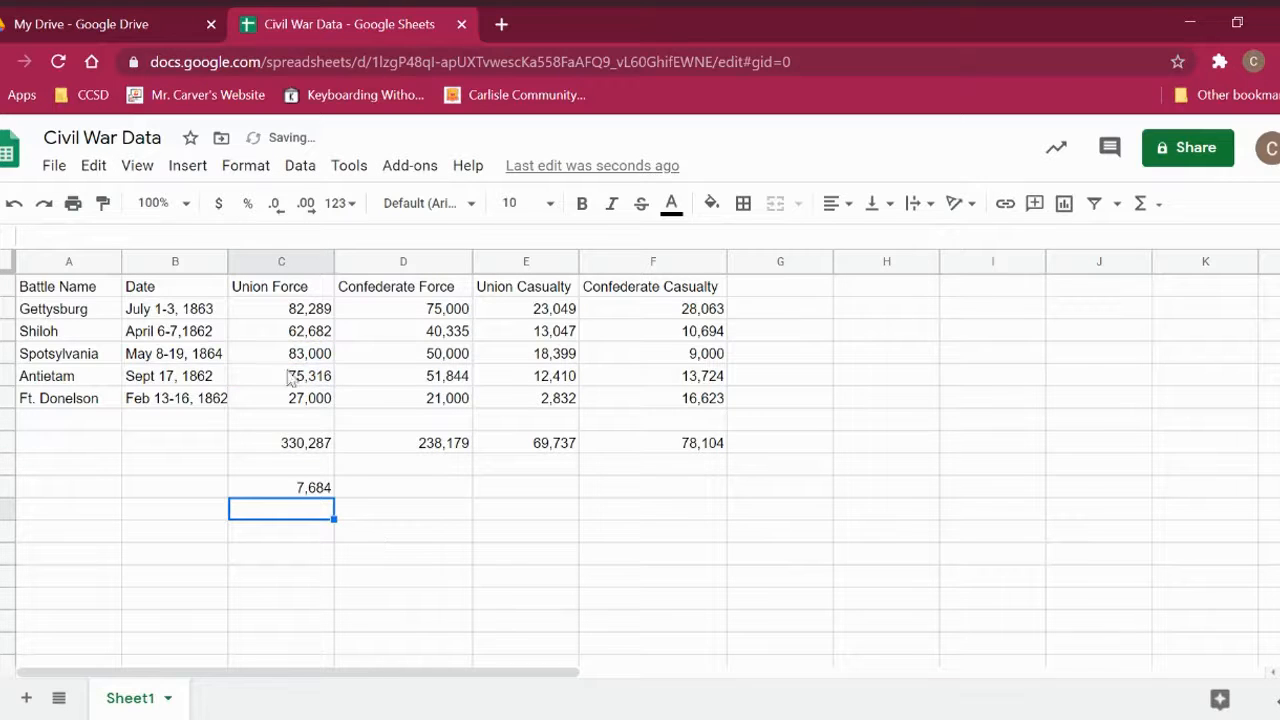
pyautogui.click(320, 356)
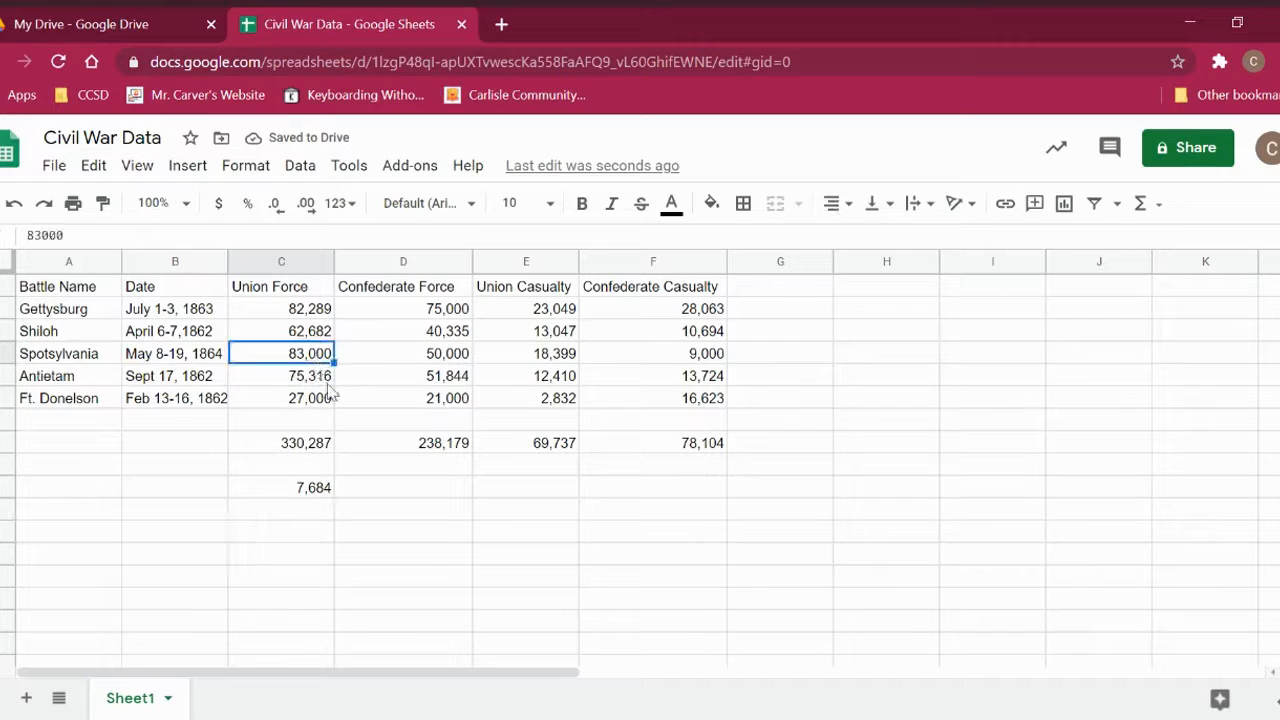
pyautogui.click(318, 380)
pyautogui.click(290, 489)
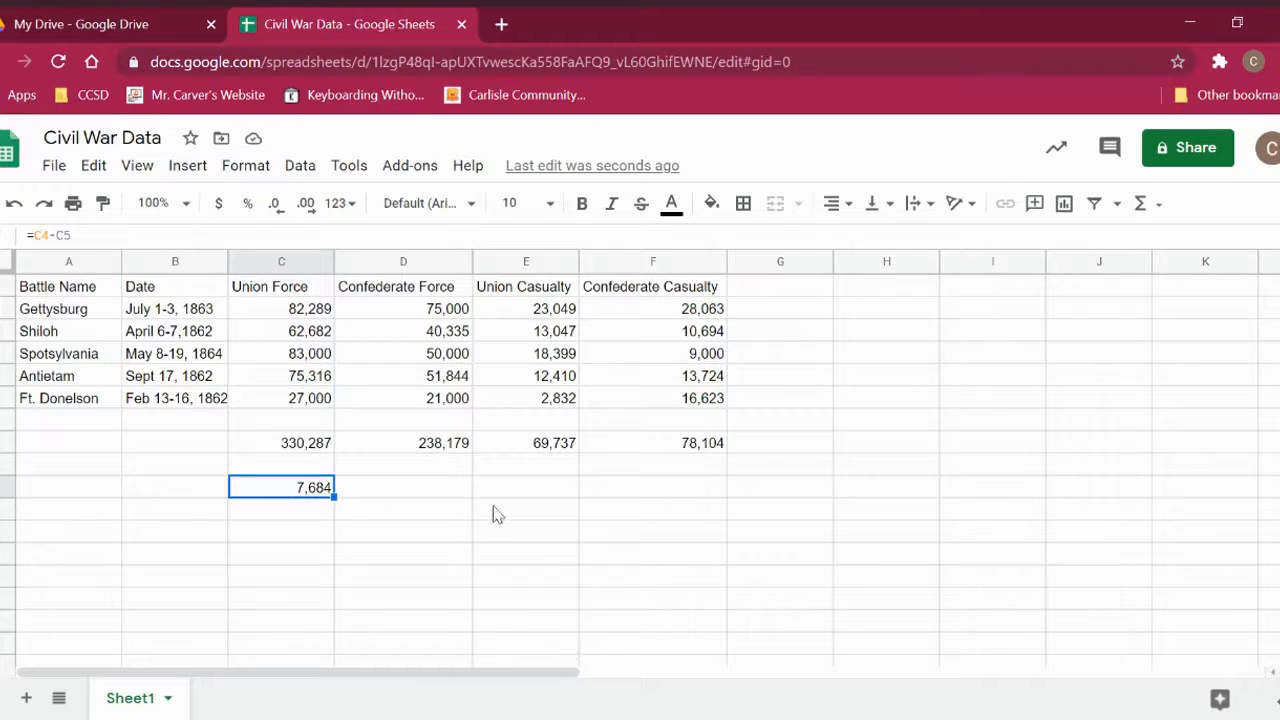
# Enter the formula =C4-D6 in D10 to subtract Ft. Donelson's Confederate force from Spotsylvania's Union force.
pyautogui.click(447, 473)
pyautogui.click(446, 490)
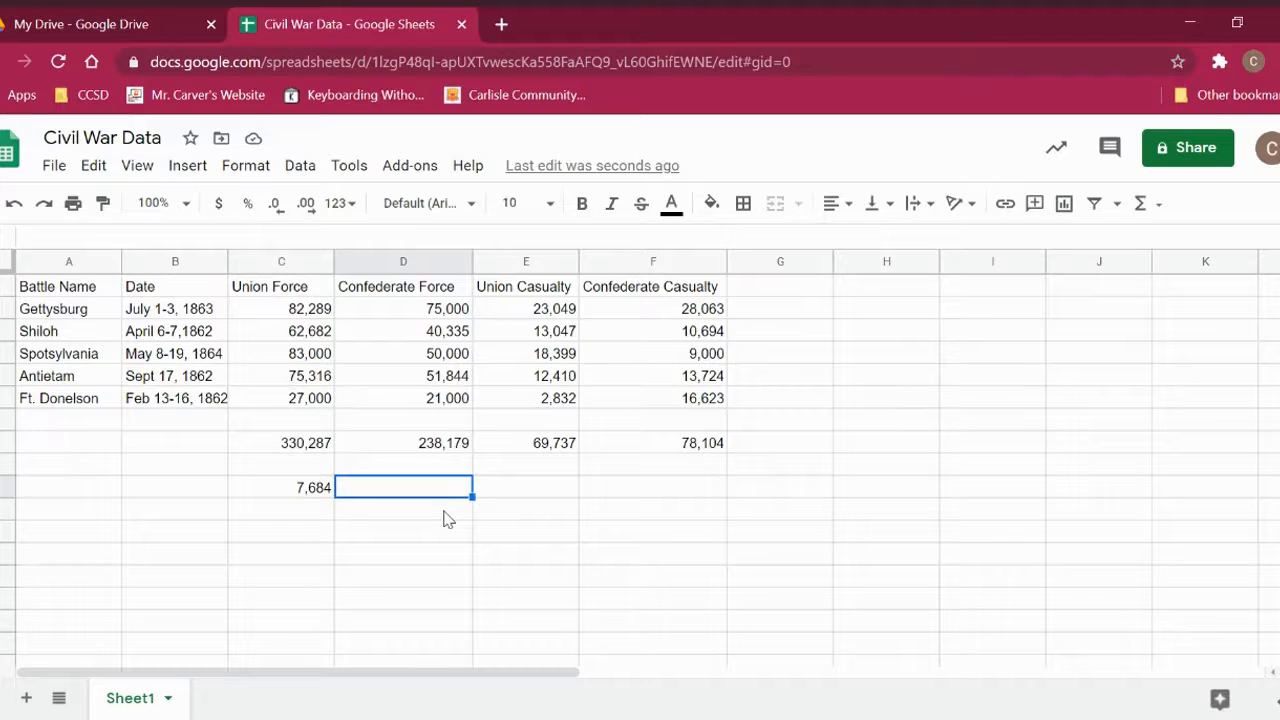
pyautogui.write('=')
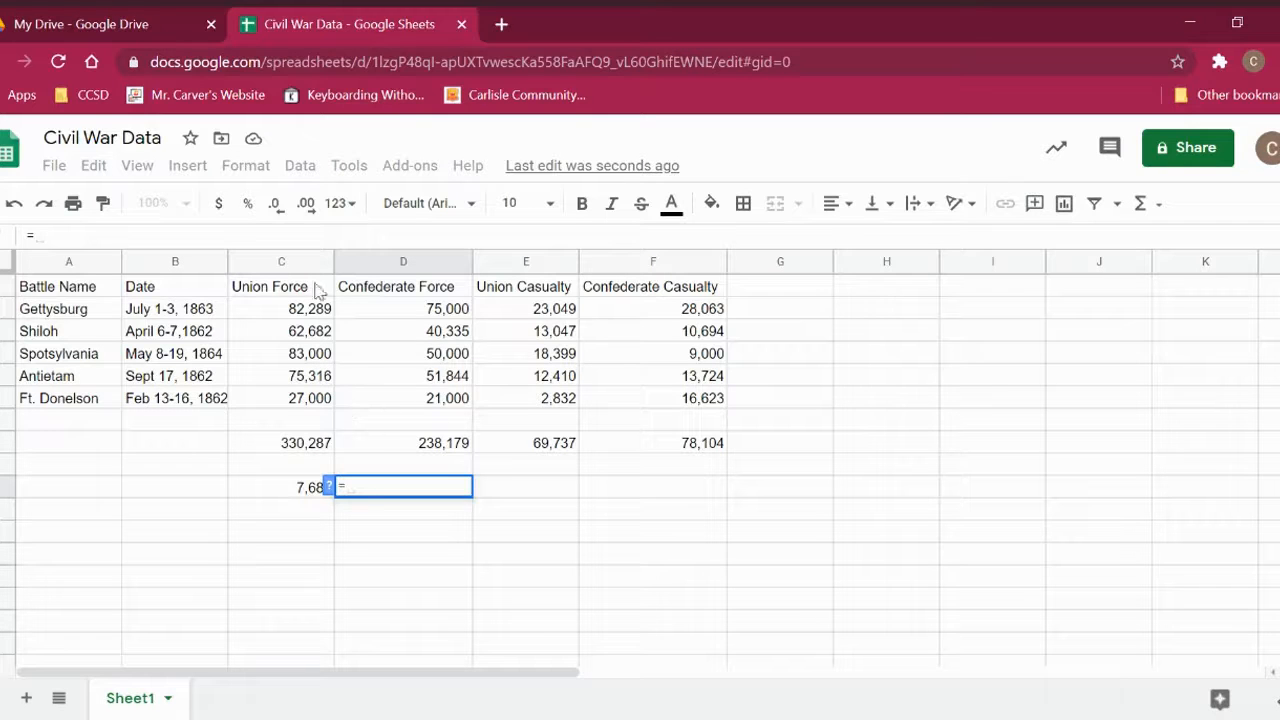
pyautogui.click(293, 362)
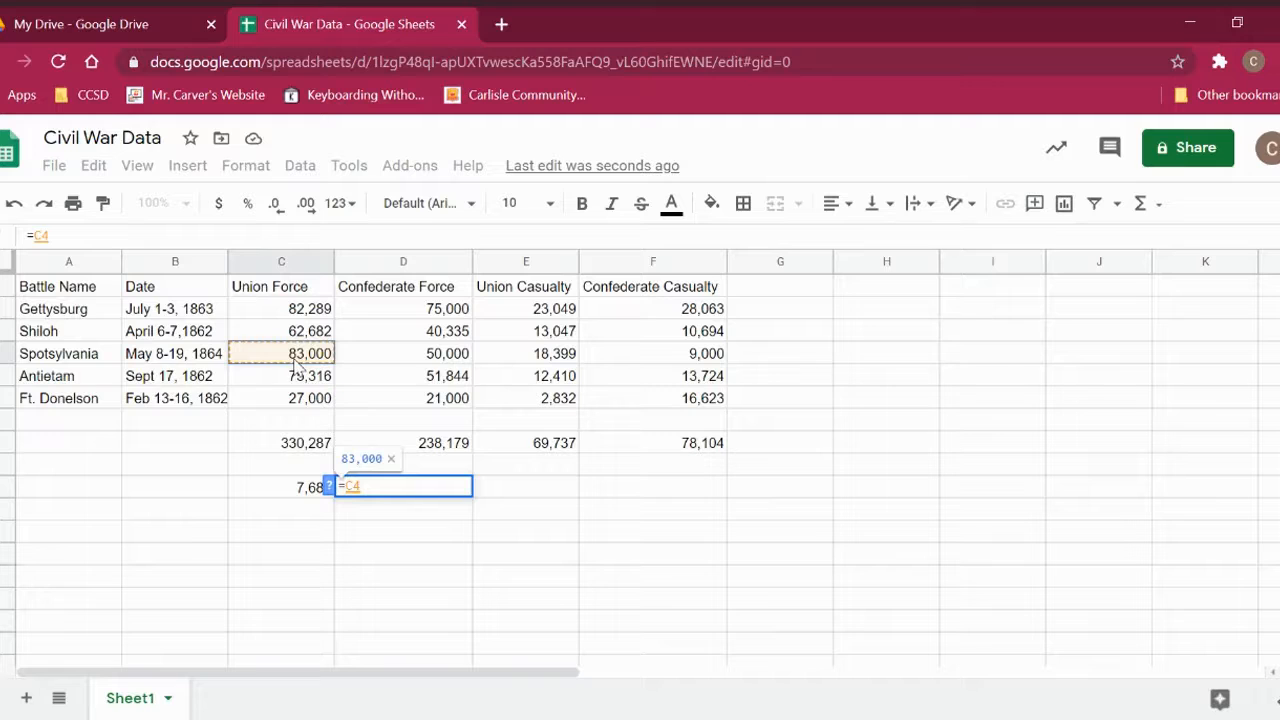
pyautogui.write('-')
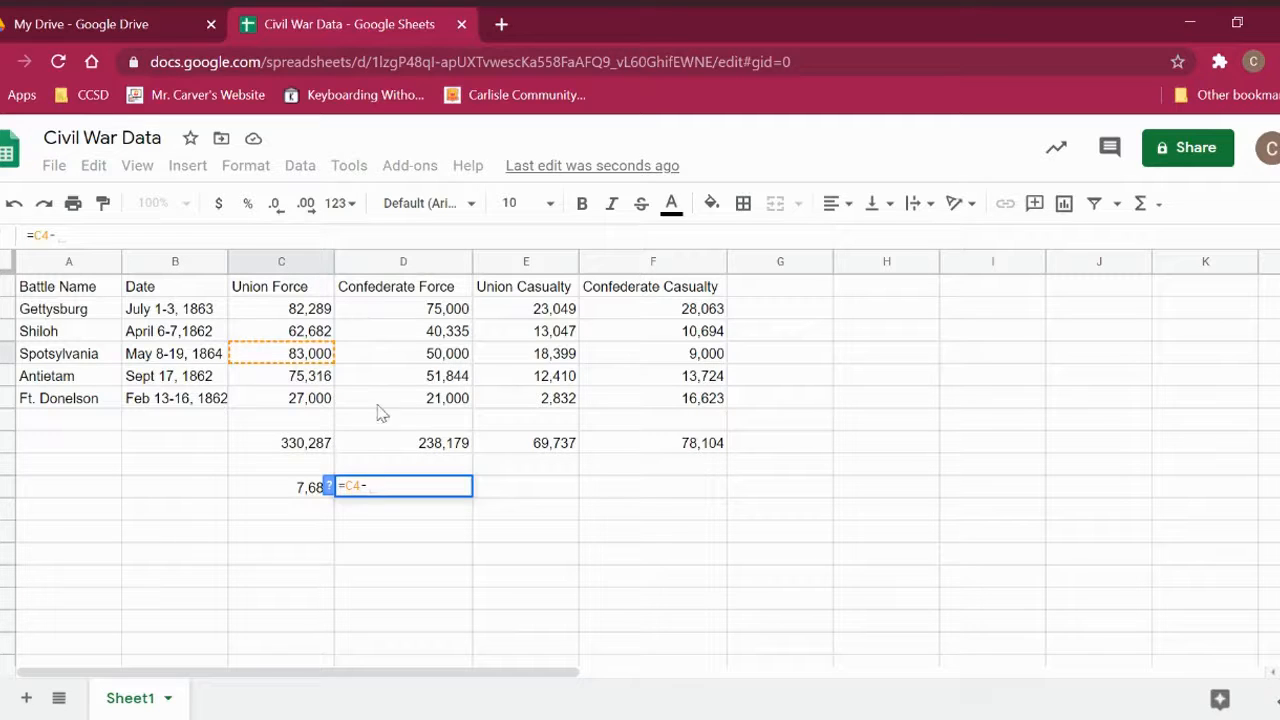
pyautogui.click(457, 400)
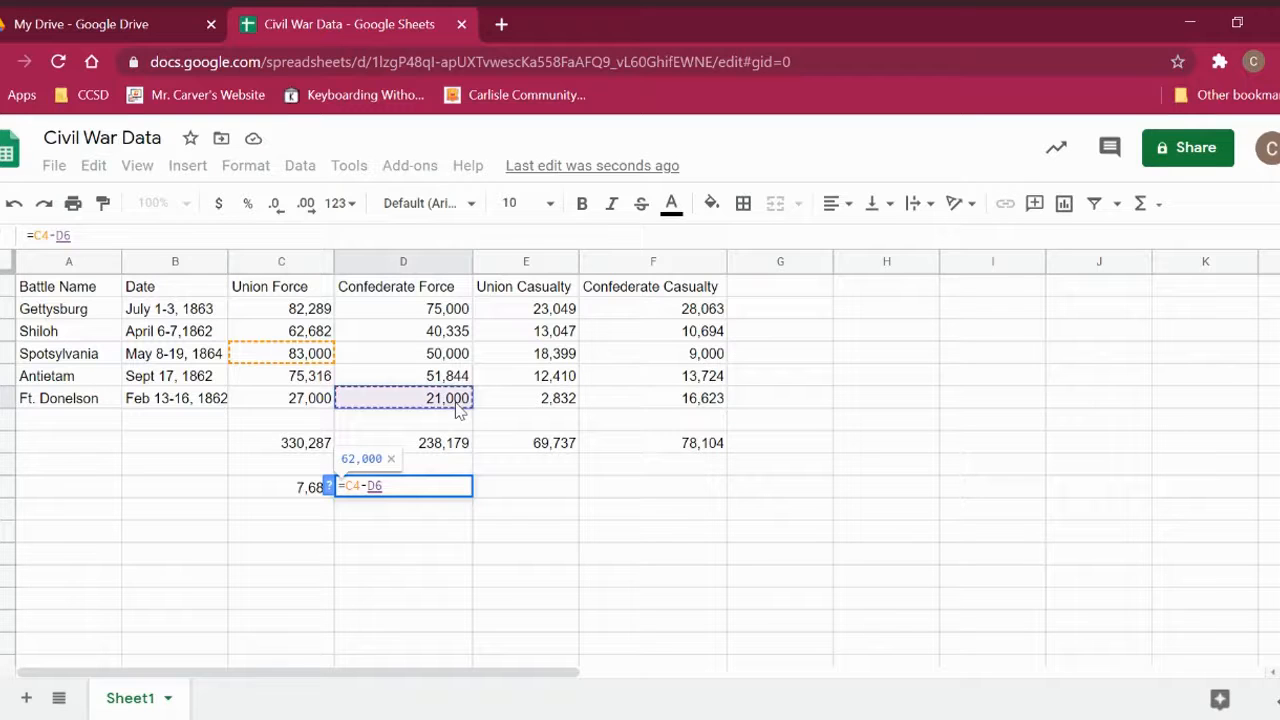
pyautogui.press('Return')
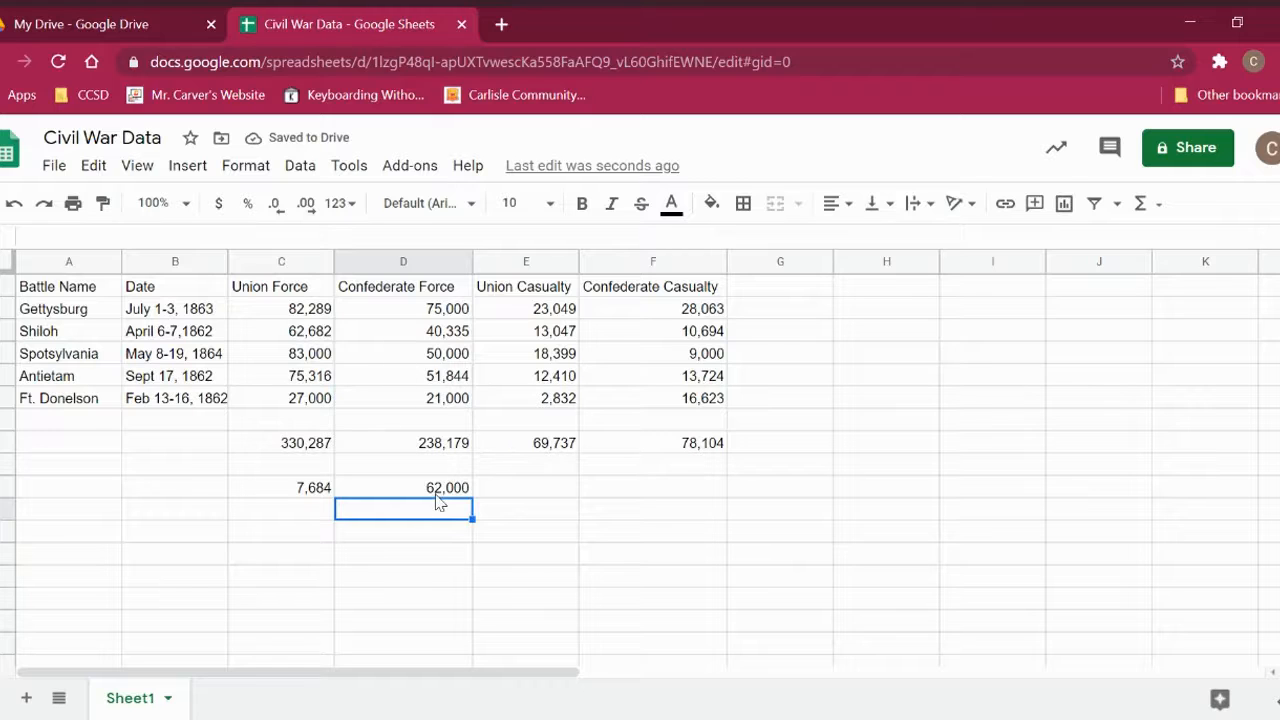
pyautogui.click(509, 510)
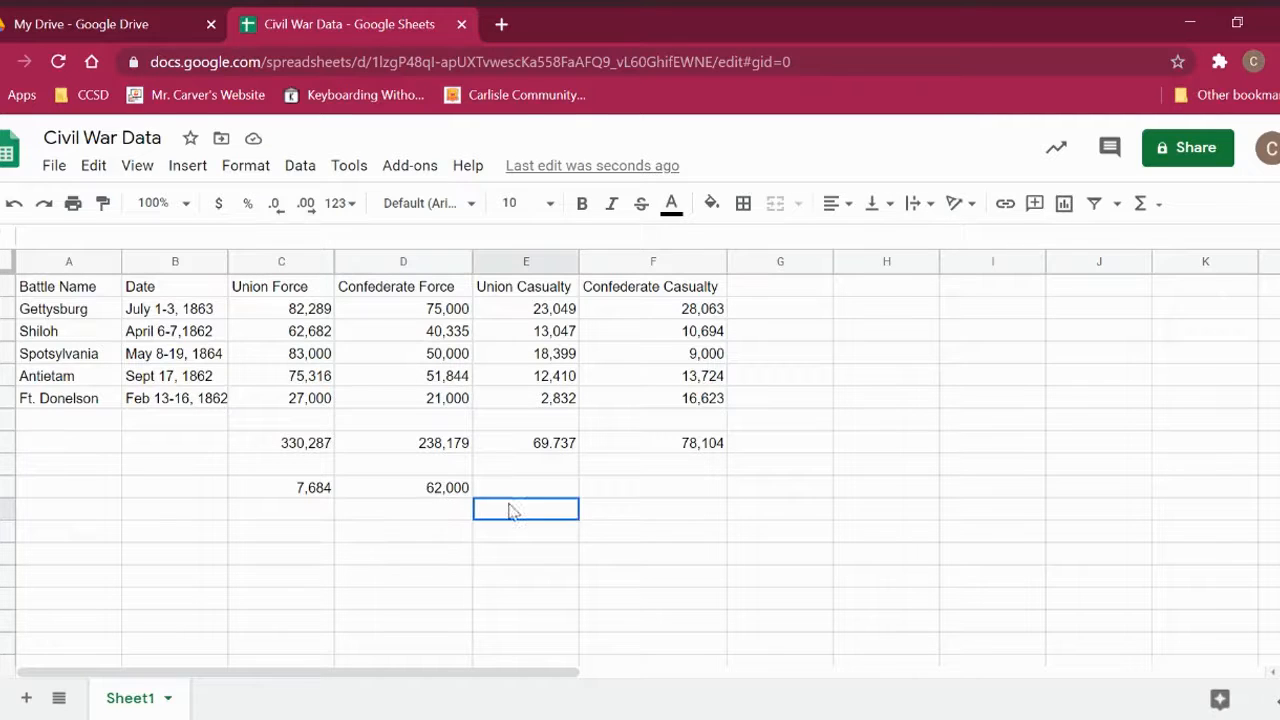
pyautogui.click(650, 493)
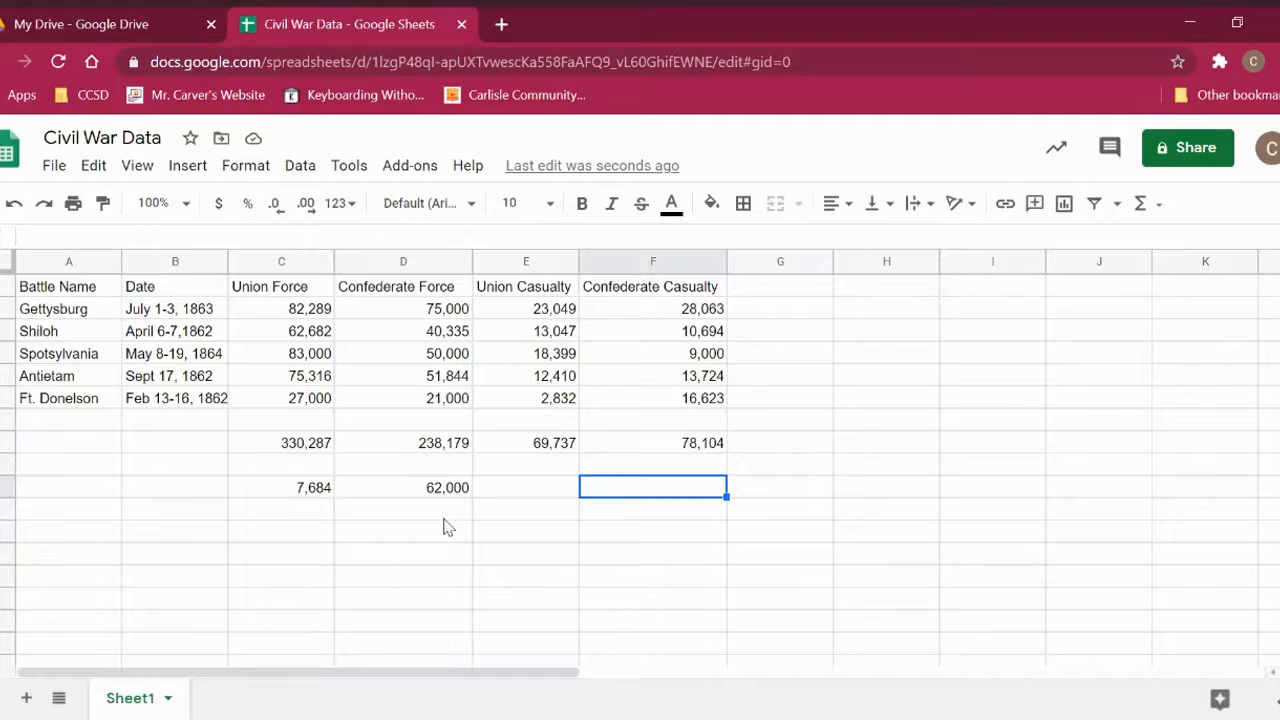
# Hide the Date column B so that the Battle Name and Union Force columns sit side by side.
pyautogui.click(65, 268)
pyautogui.click(66, 331)
pyautogui.moveTo(60, 287); pyautogui.dragTo(65, 405)
pyautogui.moveTo(313, 292); pyautogui.dragTo(318, 406)
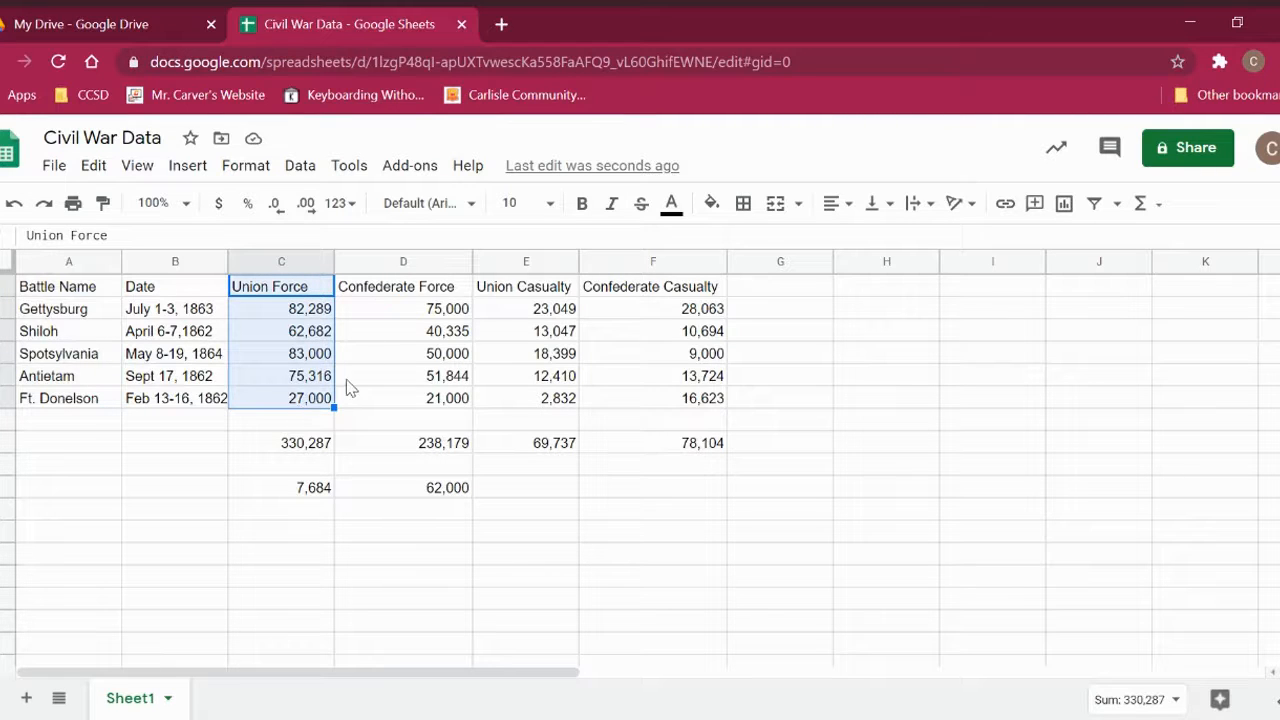
pyautogui.click(166, 262)
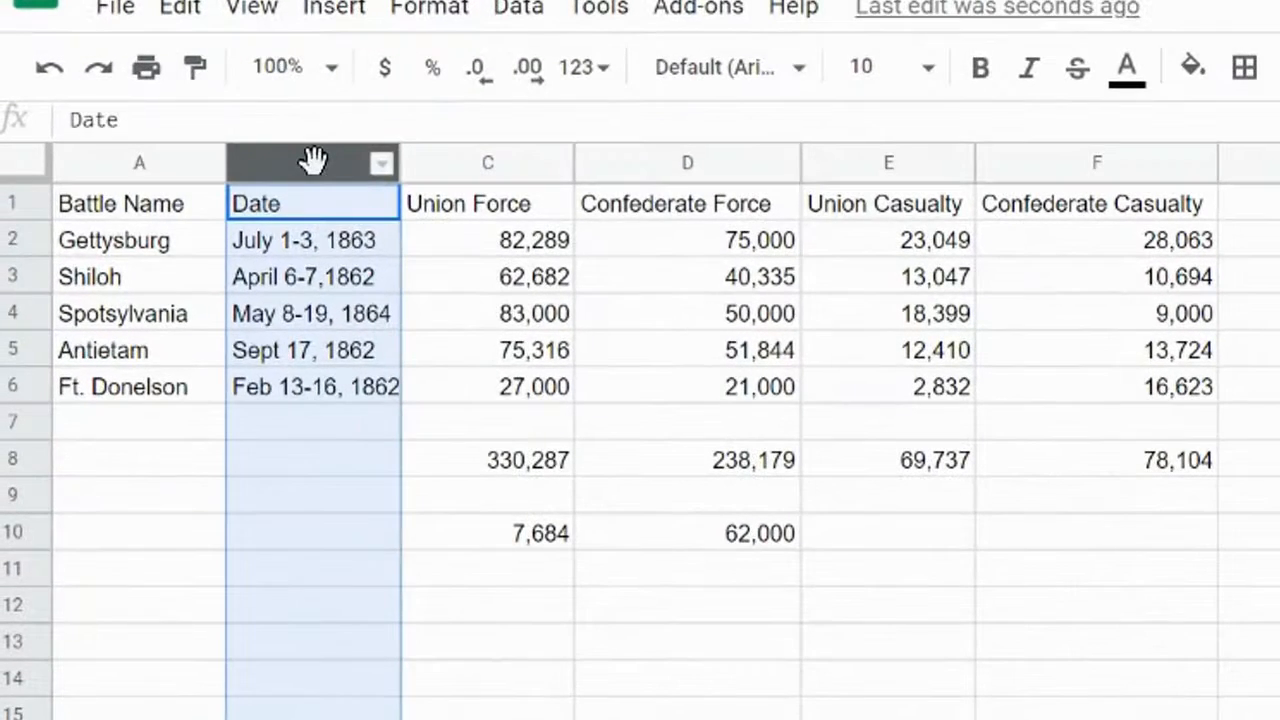
pyautogui.click(302, 173)
pyautogui.click(381, 168)
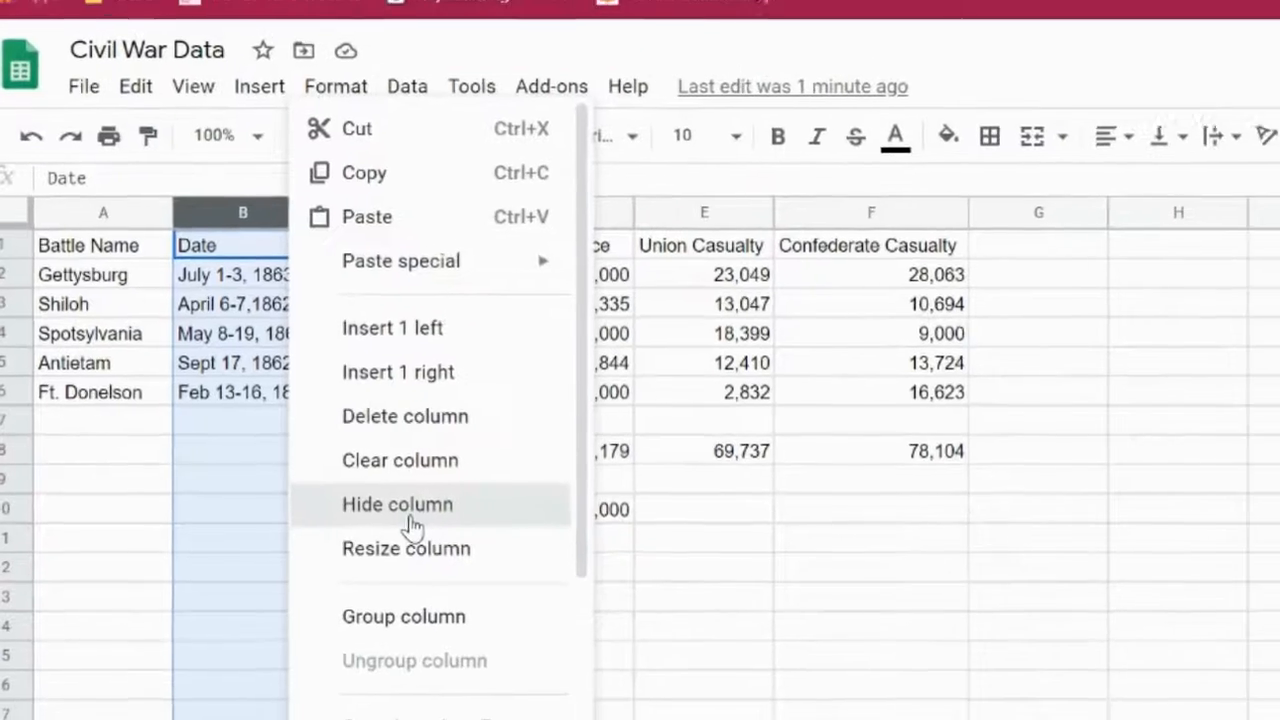
pyautogui.click(412, 522)
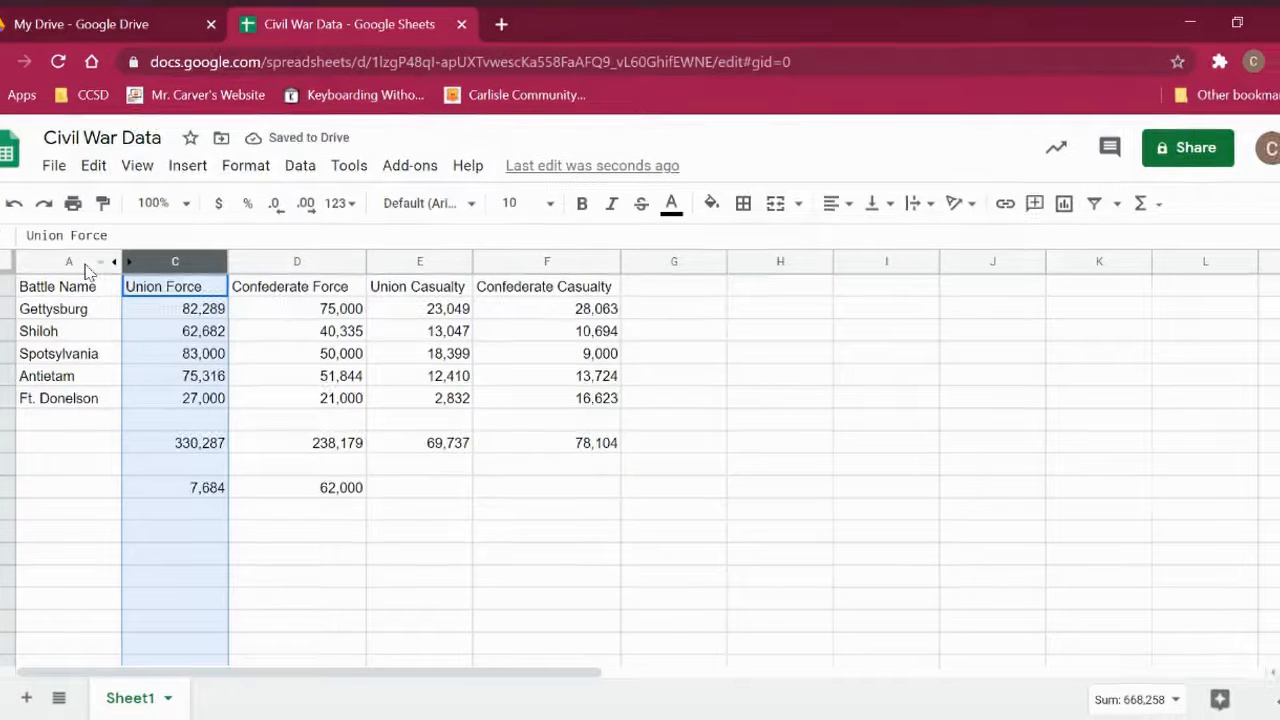
# Unhide the Date column between columns A and C, and hide it again.
pyautogui.click(65, 265)
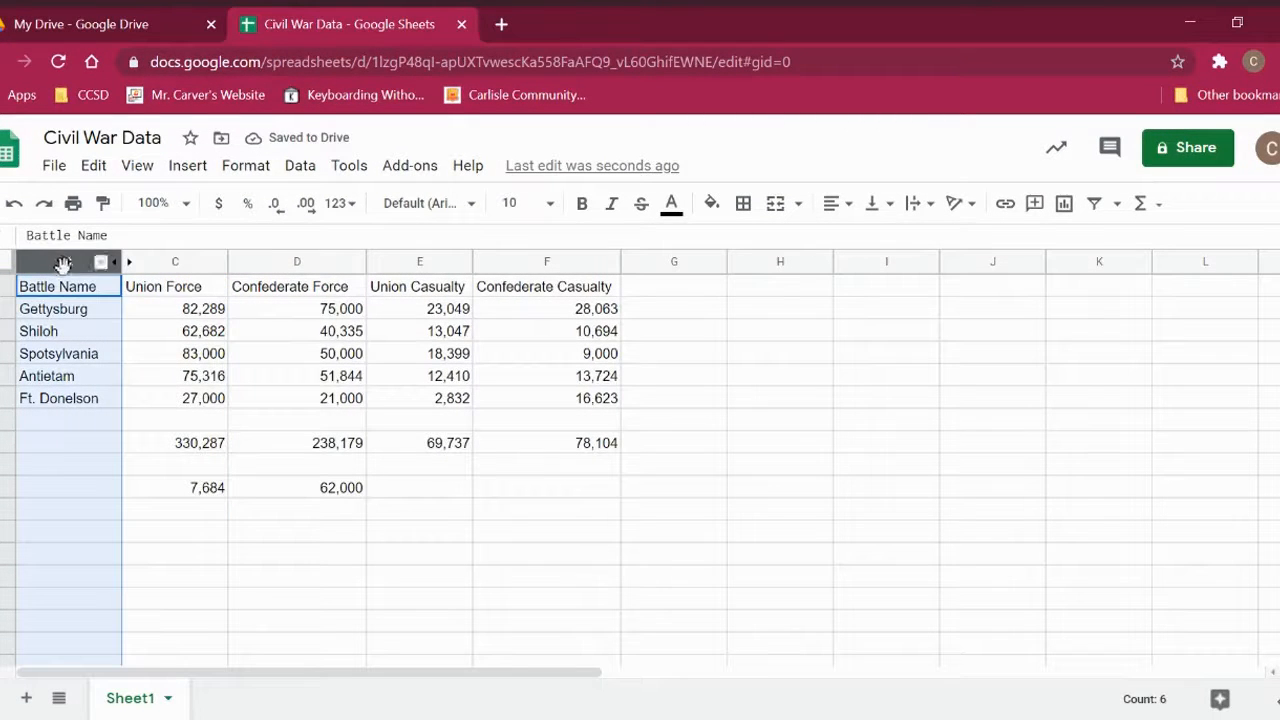
pyautogui.click(170, 260)
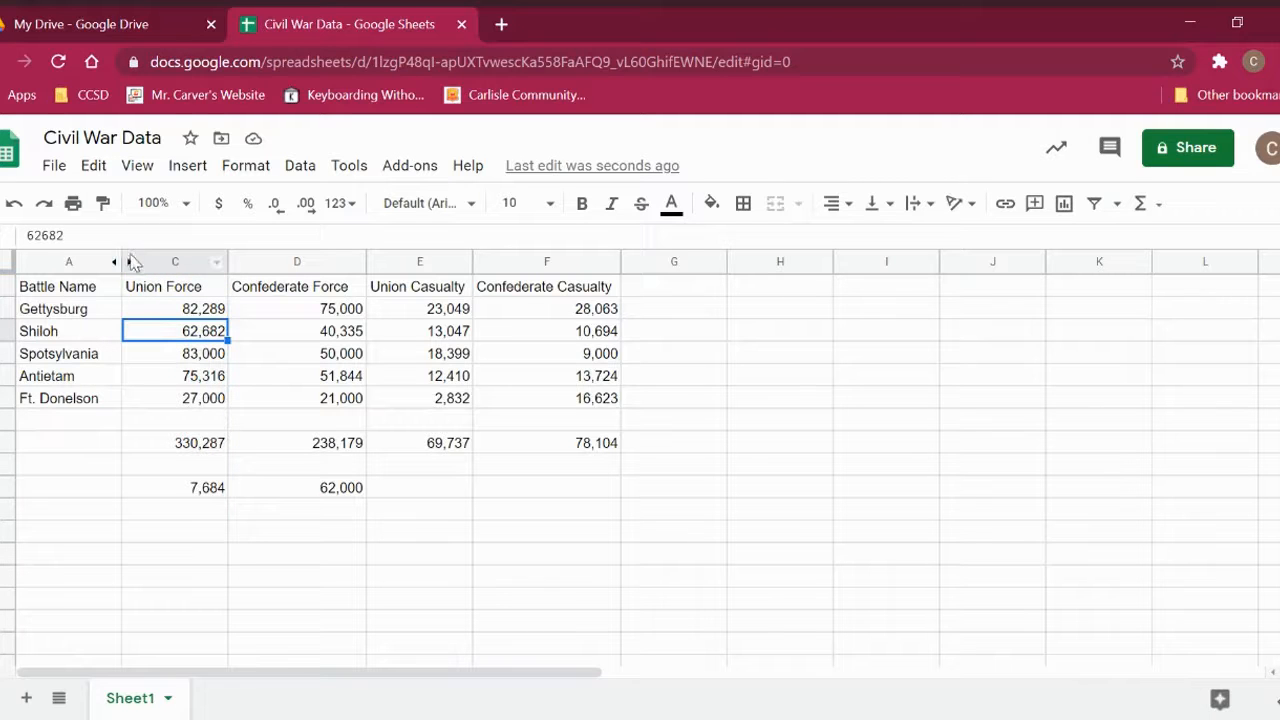
pyautogui.click(122, 262)
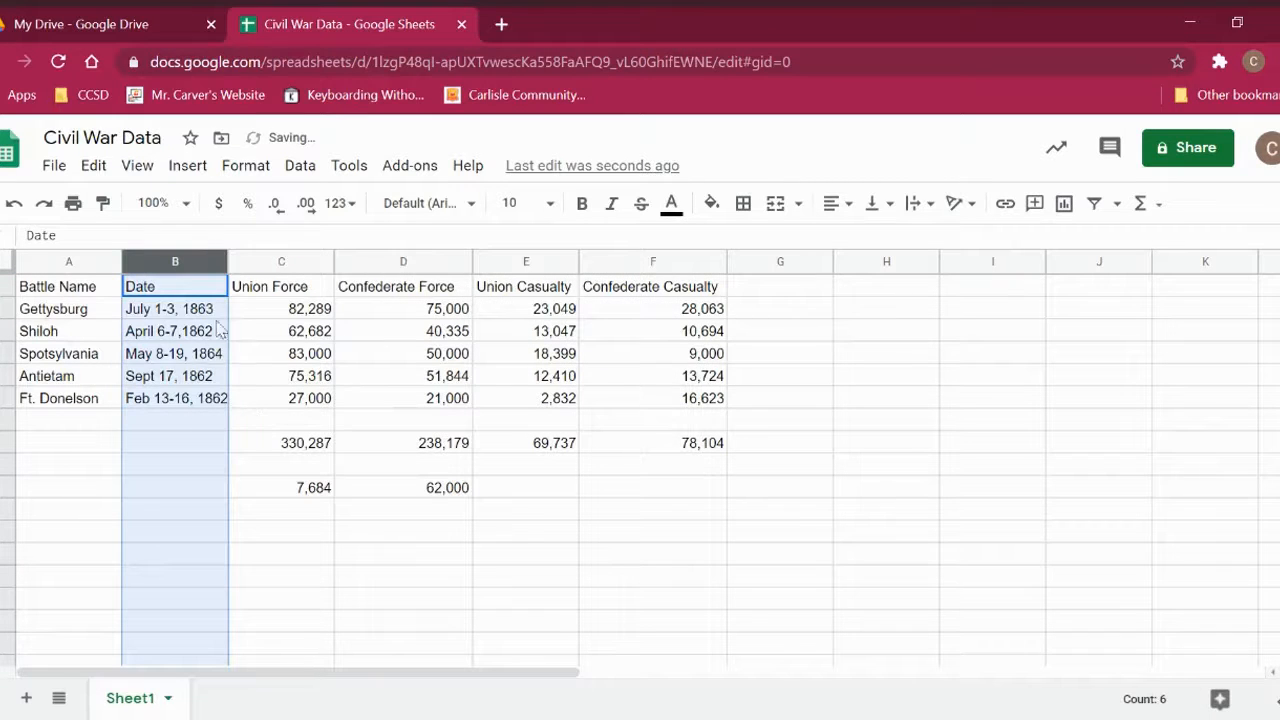
pyautogui.click(216, 261)
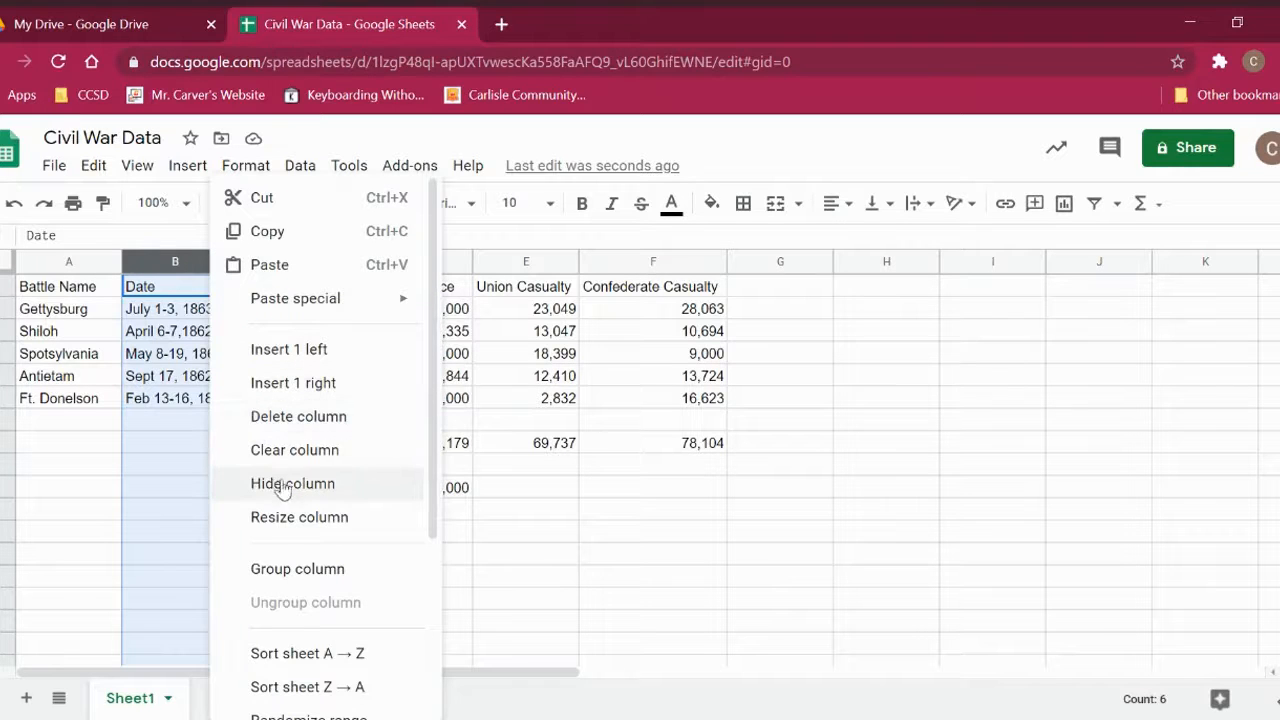
pyautogui.click(312, 497)
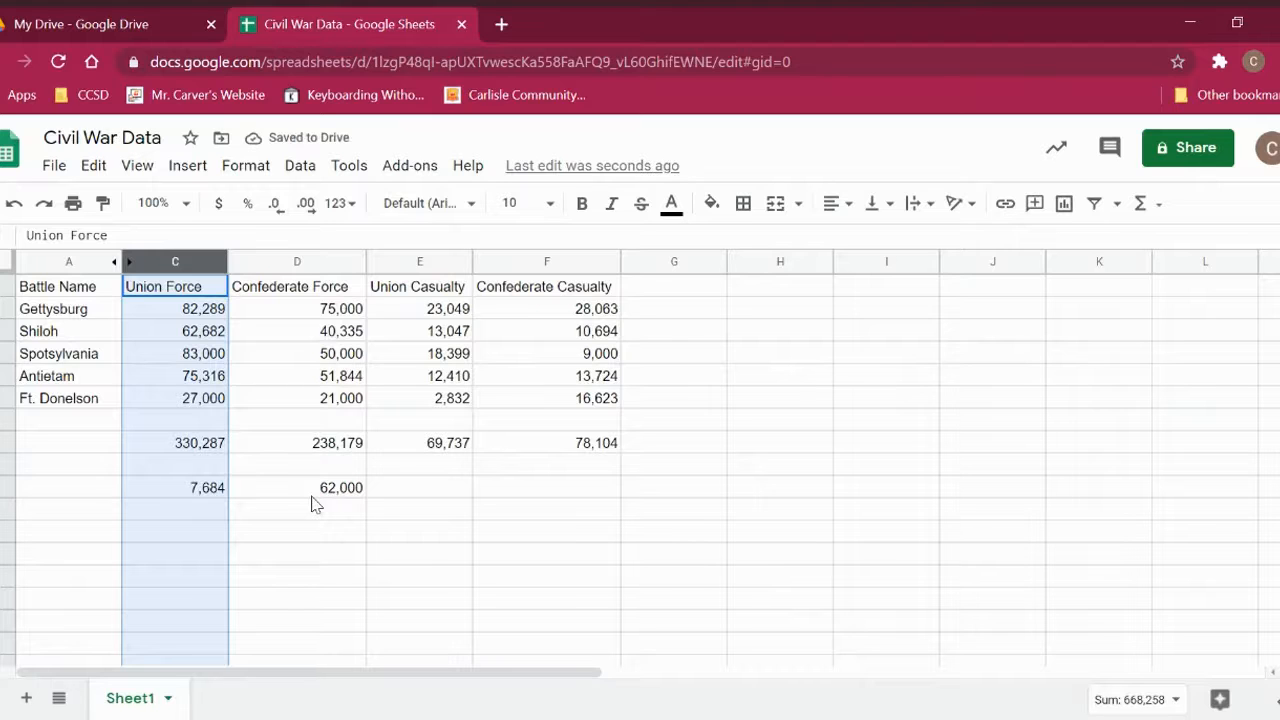
pyautogui.click(310, 490)
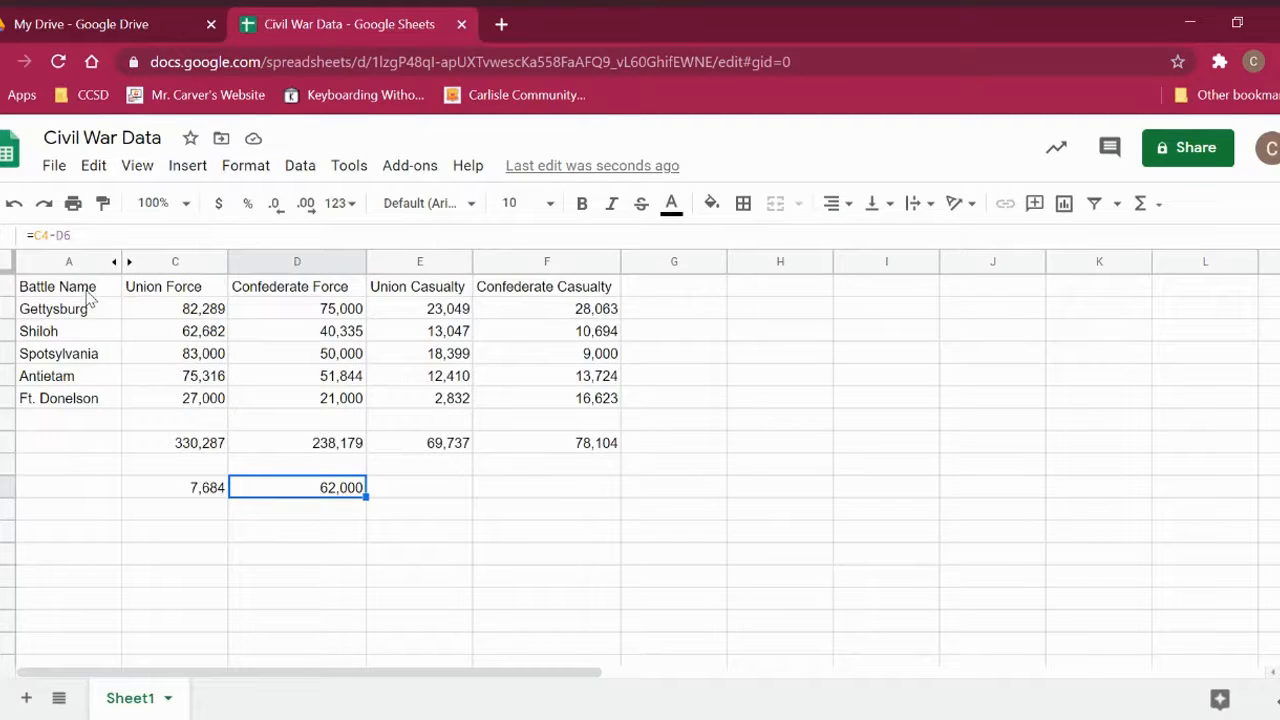
pyautogui.moveTo(88, 292); pyautogui.dragTo(110, 398)
pyautogui.moveTo(177, 290); pyautogui.dragTo(202, 403)
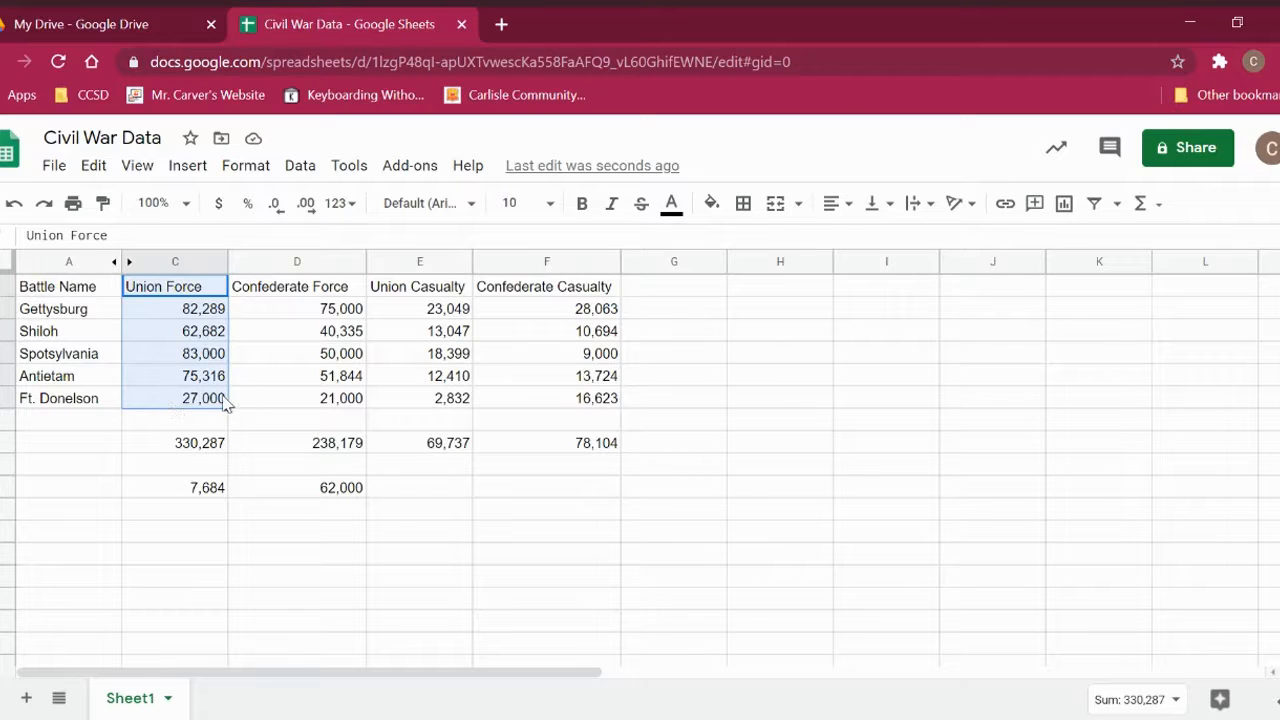
pyautogui.click(152, 364)
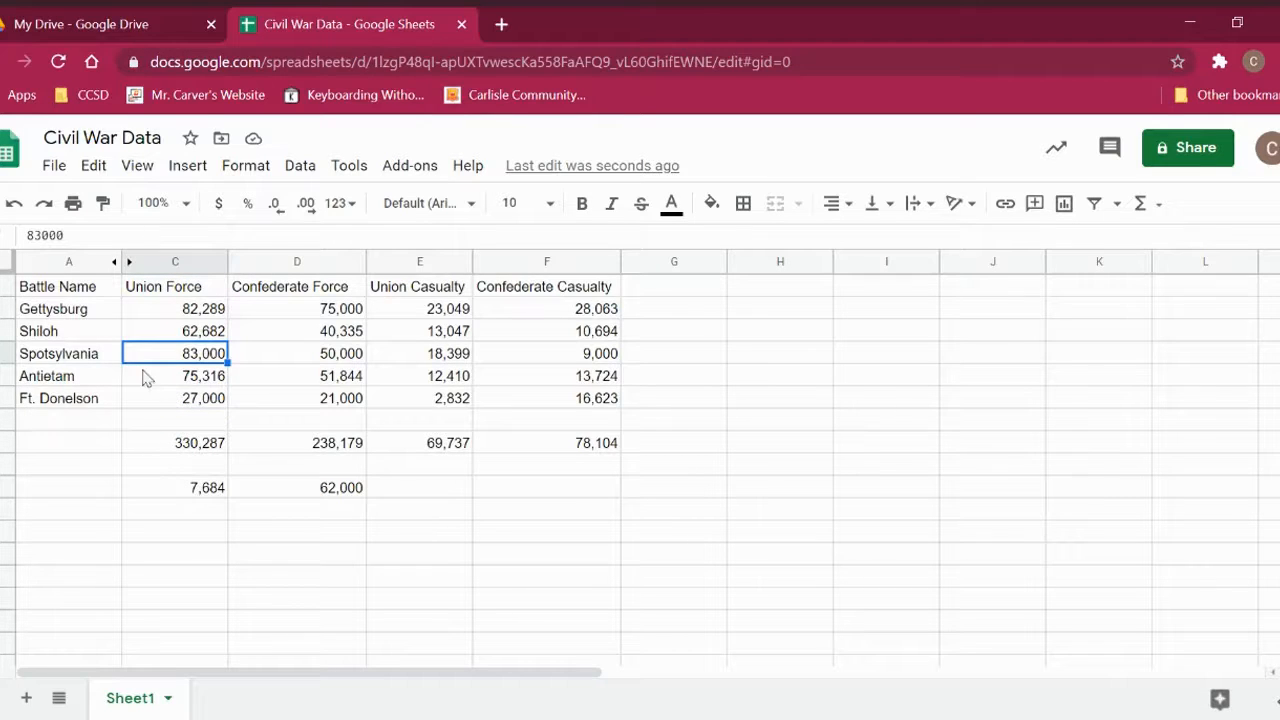
pyautogui.click(82, 290)
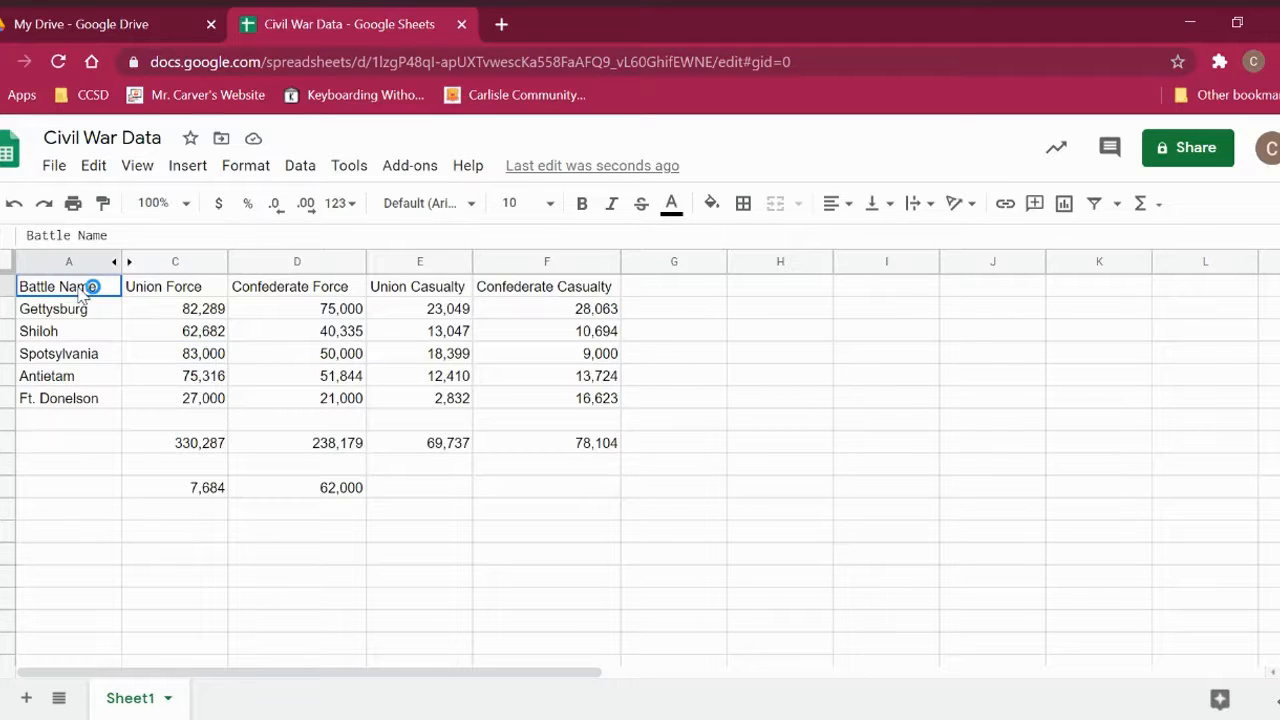
pyautogui.moveTo(84, 292); pyautogui.dragTo(203, 411)
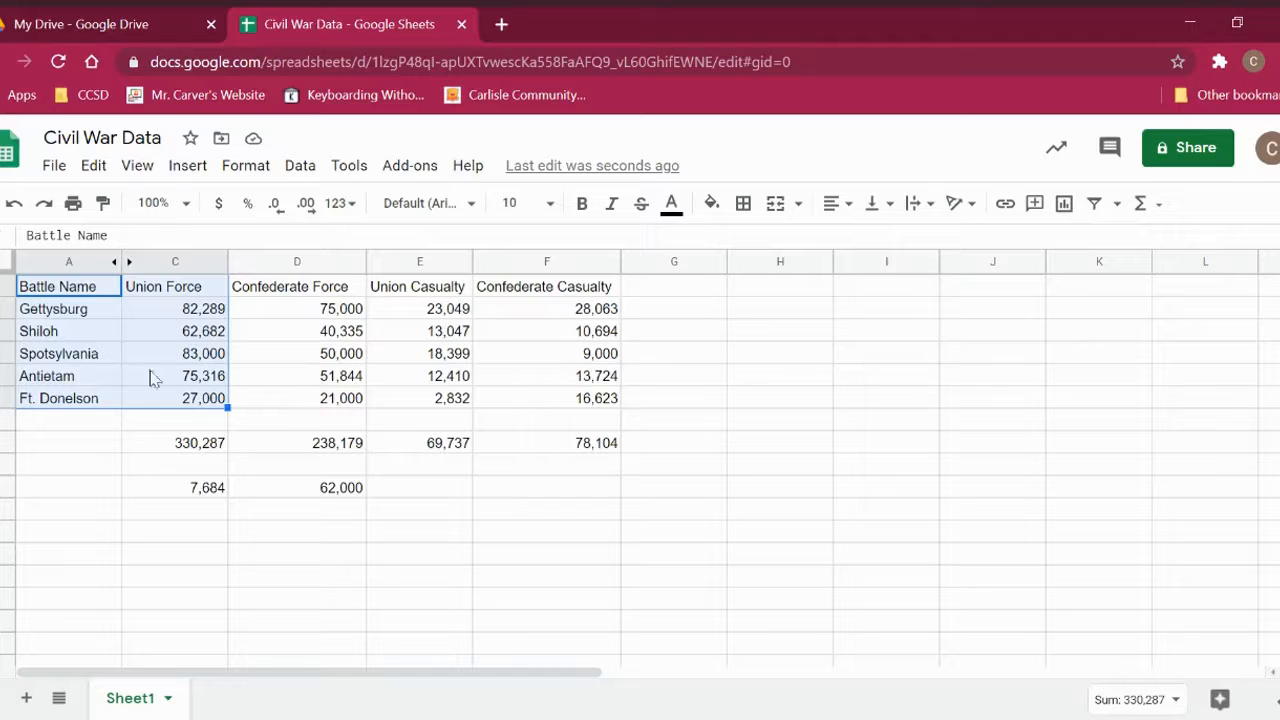
pyautogui.click(300, 166)
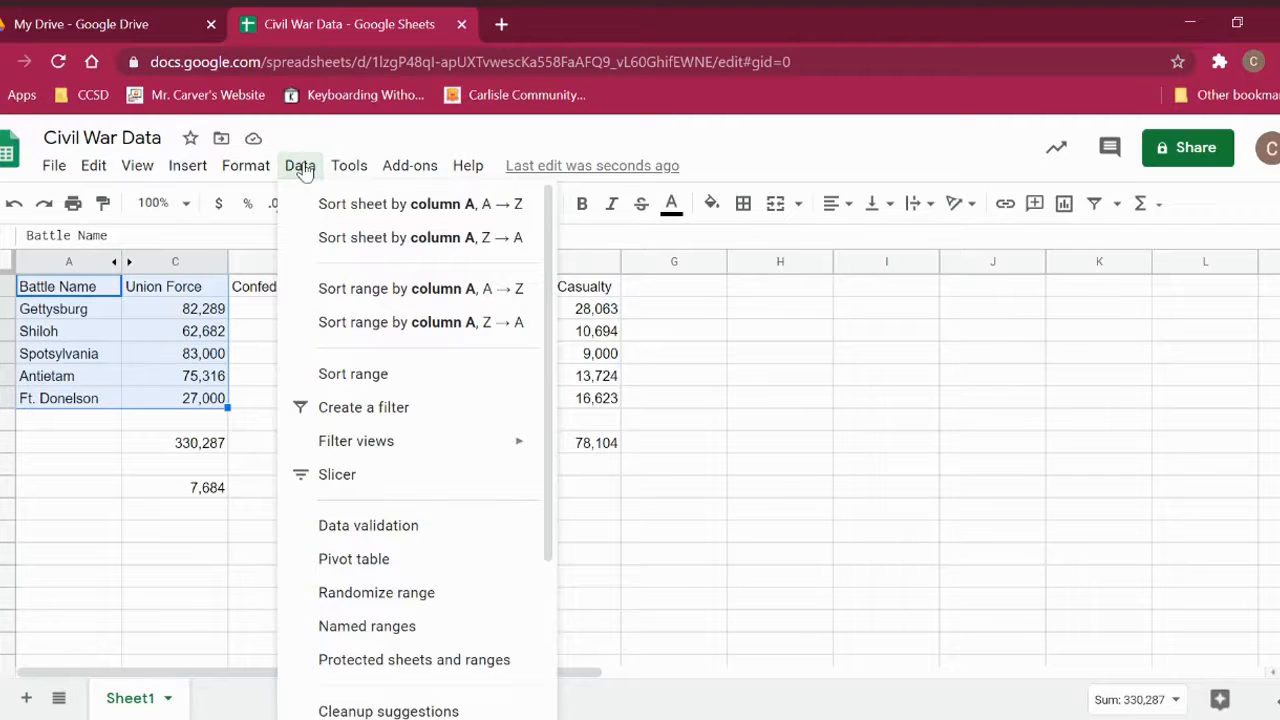
pyautogui.moveTo(186, 174)
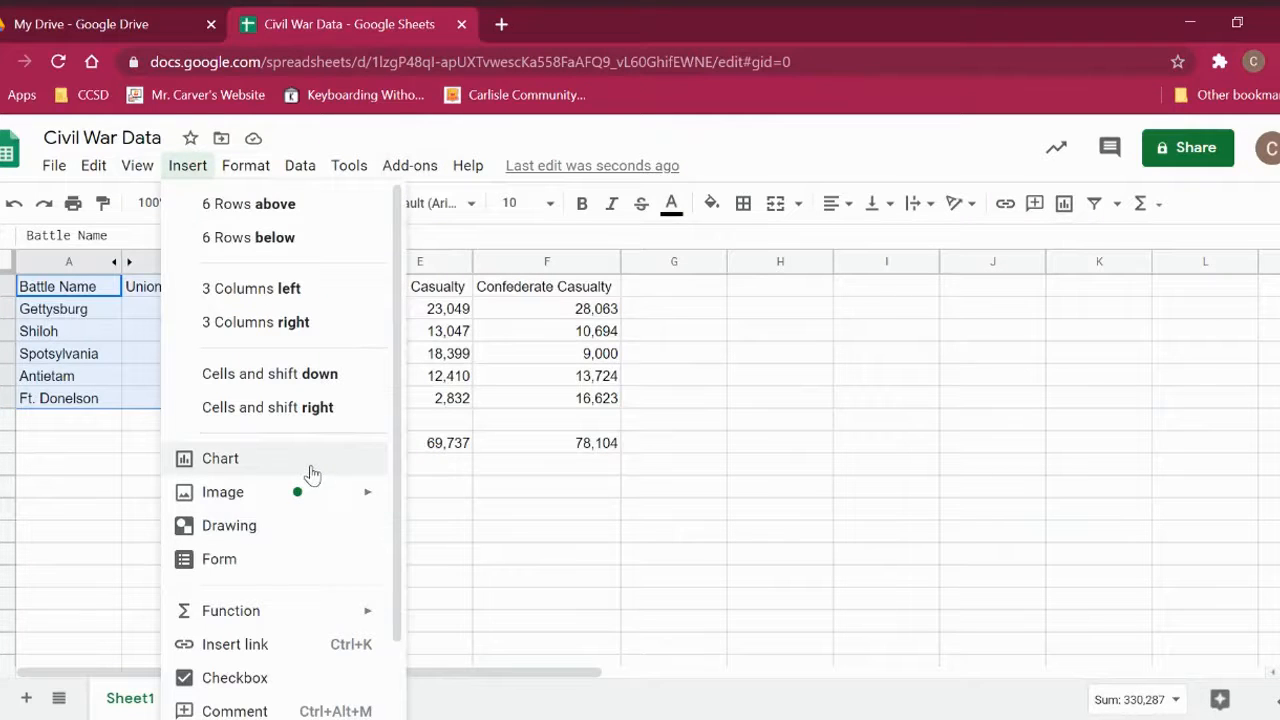
pyautogui.click(1193, 377)
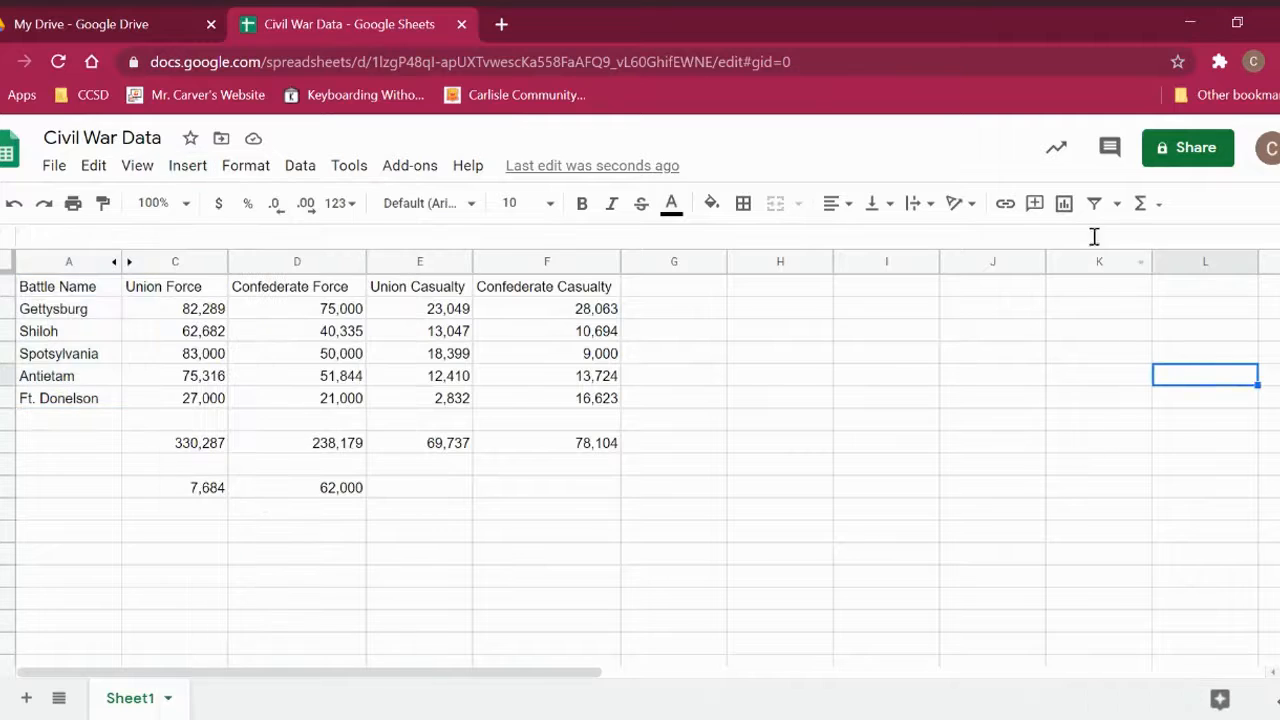
# Insert a column chart of Union force by battle from A1:C6 and move it clear of the Union Force data.
pyautogui.moveTo(88, 293); pyautogui.dragTo(224, 400)
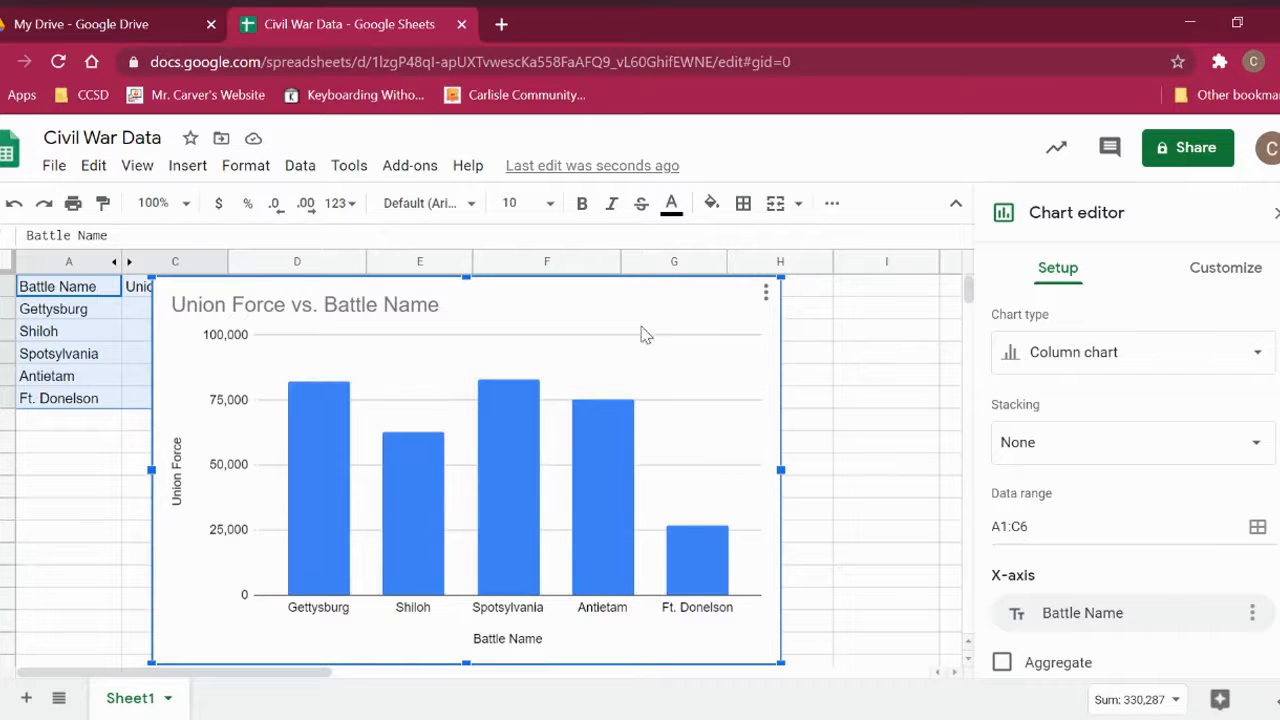
pyautogui.moveTo(547, 289); pyautogui.dragTo(642, 286)
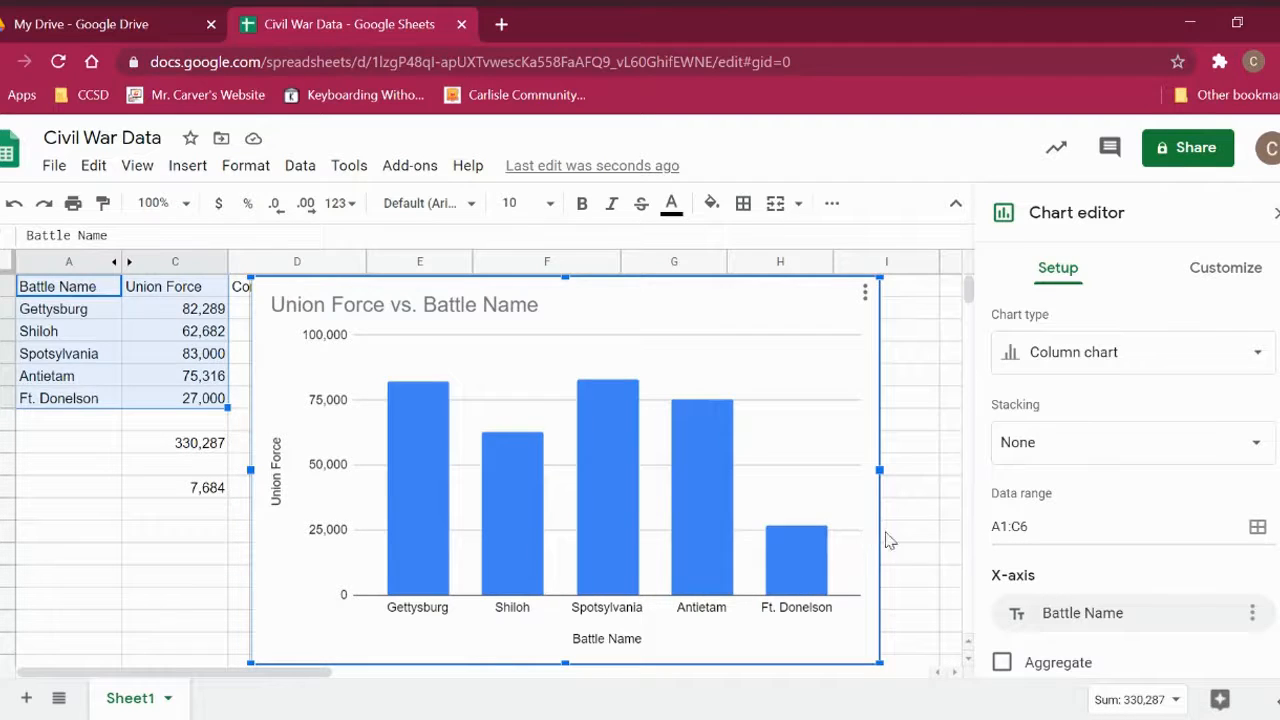
# Delete the Union Force vs. Battle Name chart from the sheet.
pyautogui.click(865, 298)
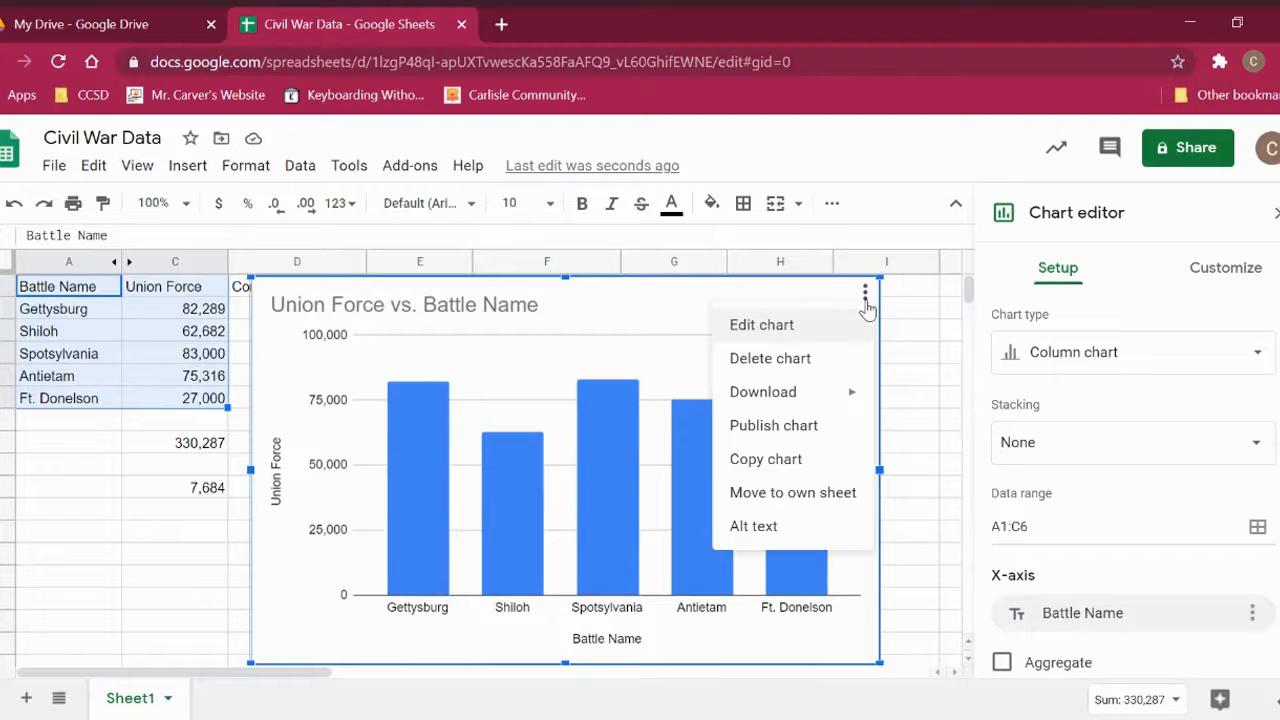
pyautogui.click(811, 360)
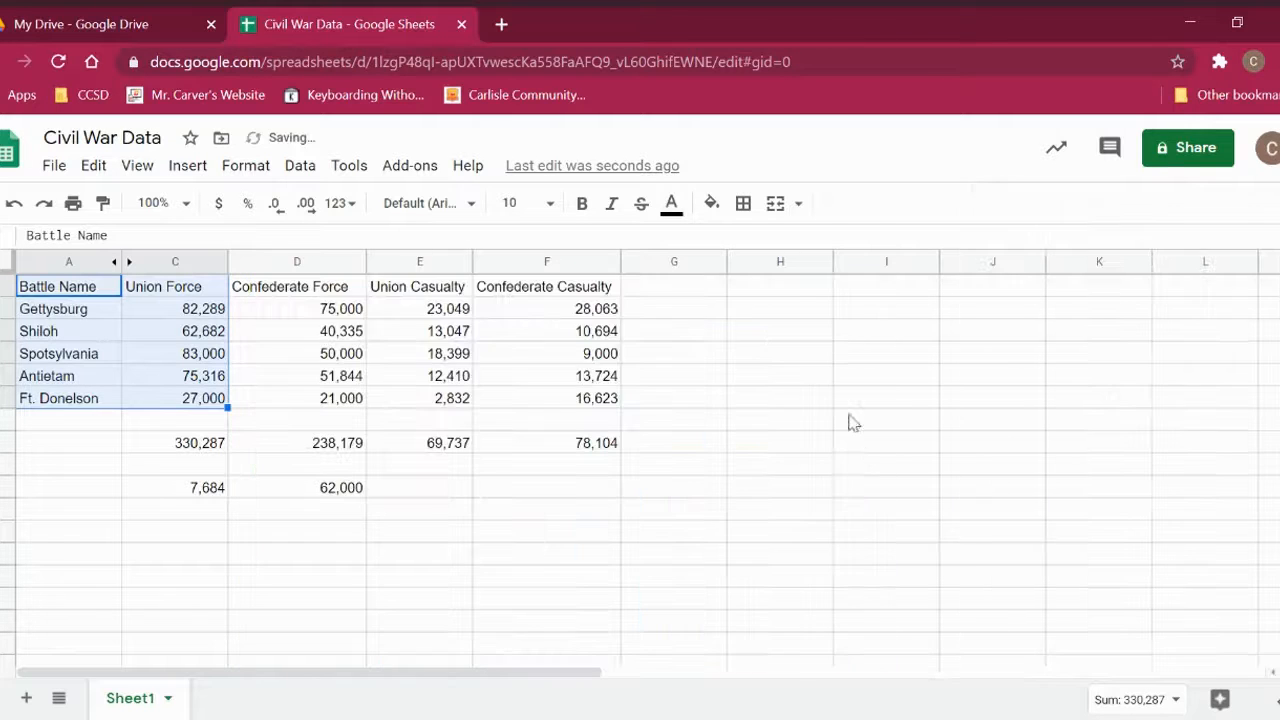
pyautogui.click(540, 470)
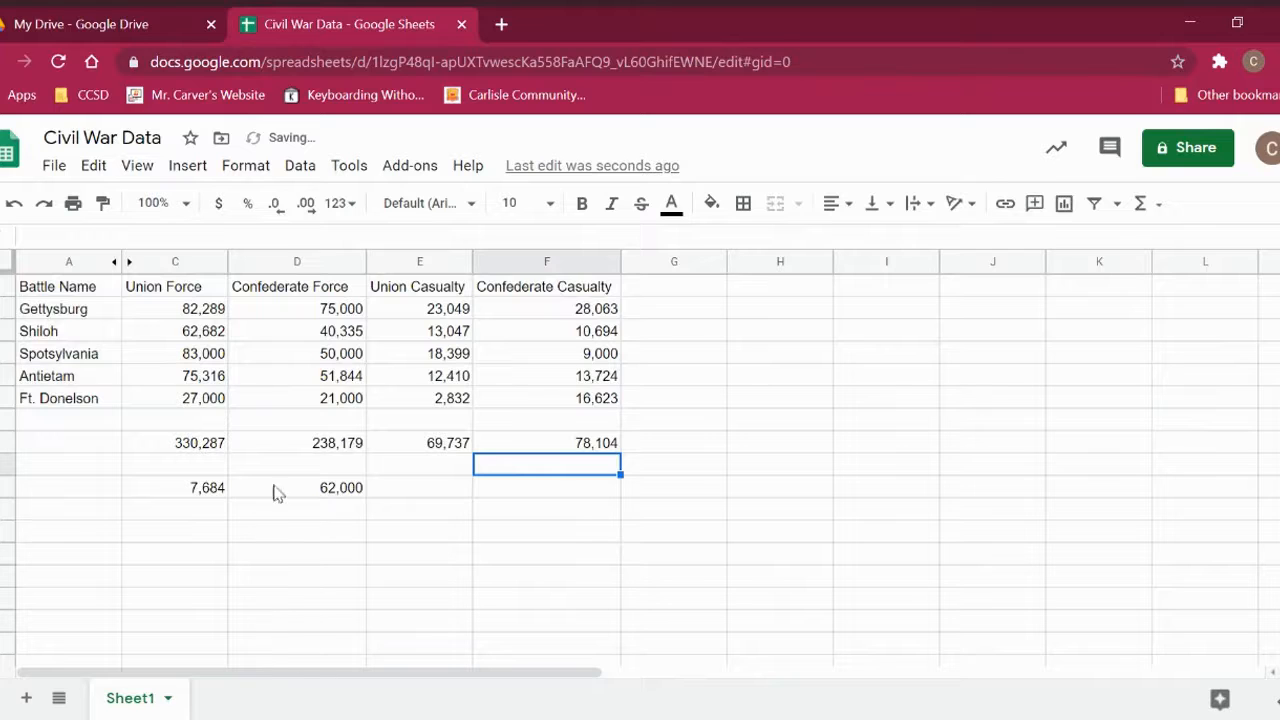
# Hide the Union Force column C so that Battle Name and Confederate Force sit side by side.
pyautogui.click(175, 263)
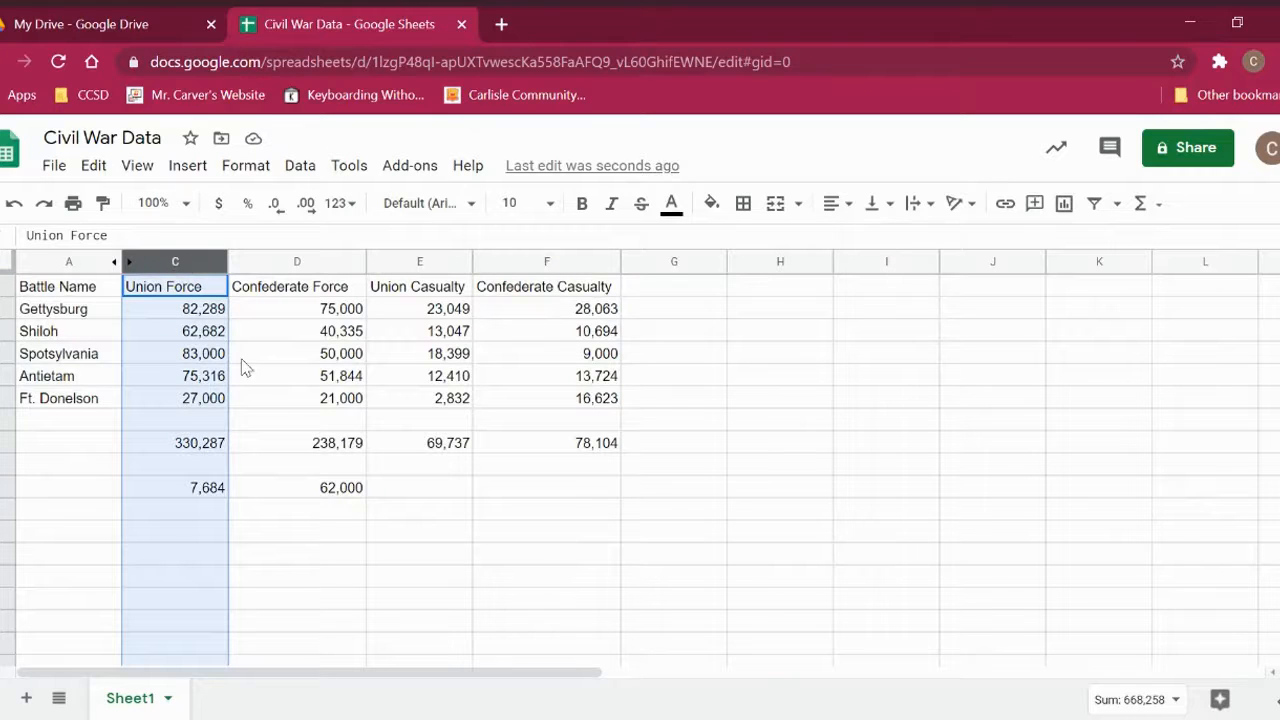
pyautogui.click(174, 260)
pyautogui.click(216, 264)
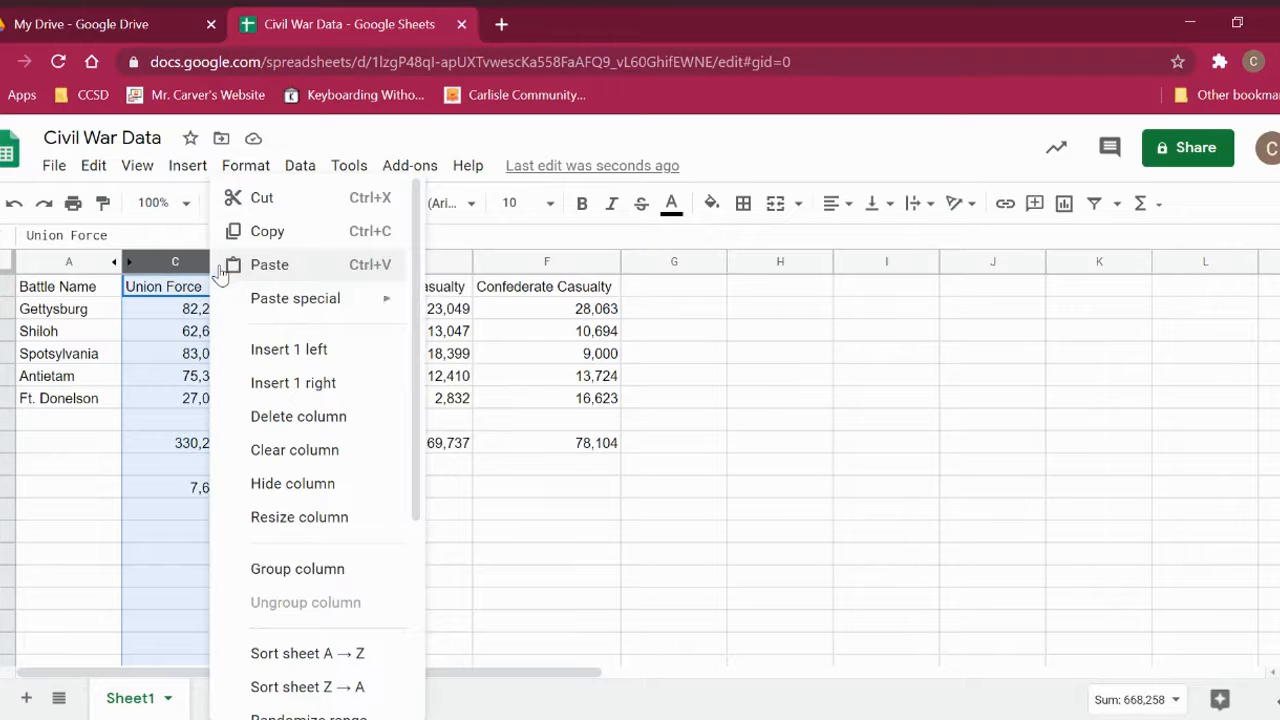
pyautogui.click(355, 490)
pyautogui.click(351, 489)
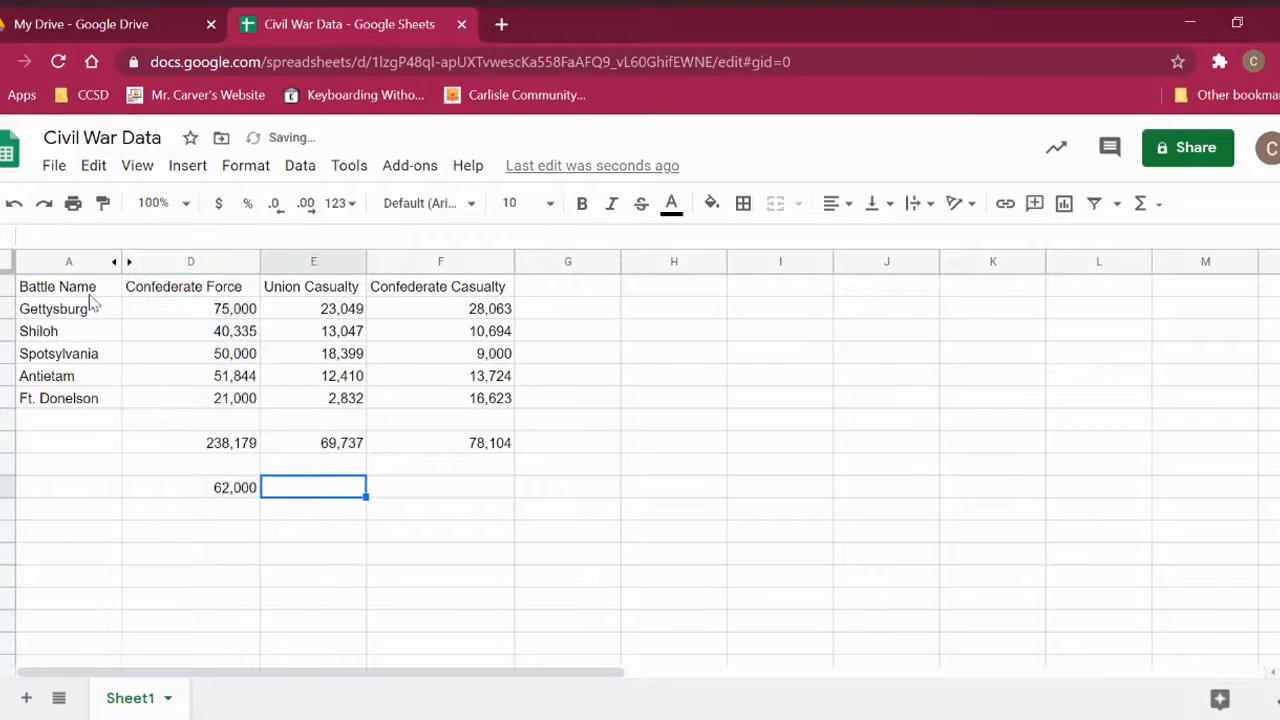
# Insert a column chart of Confederate force by battle from A1:D6 and move it clear of the Confederate Force data.
pyautogui.moveTo(108, 286); pyautogui.dragTo(220, 400)
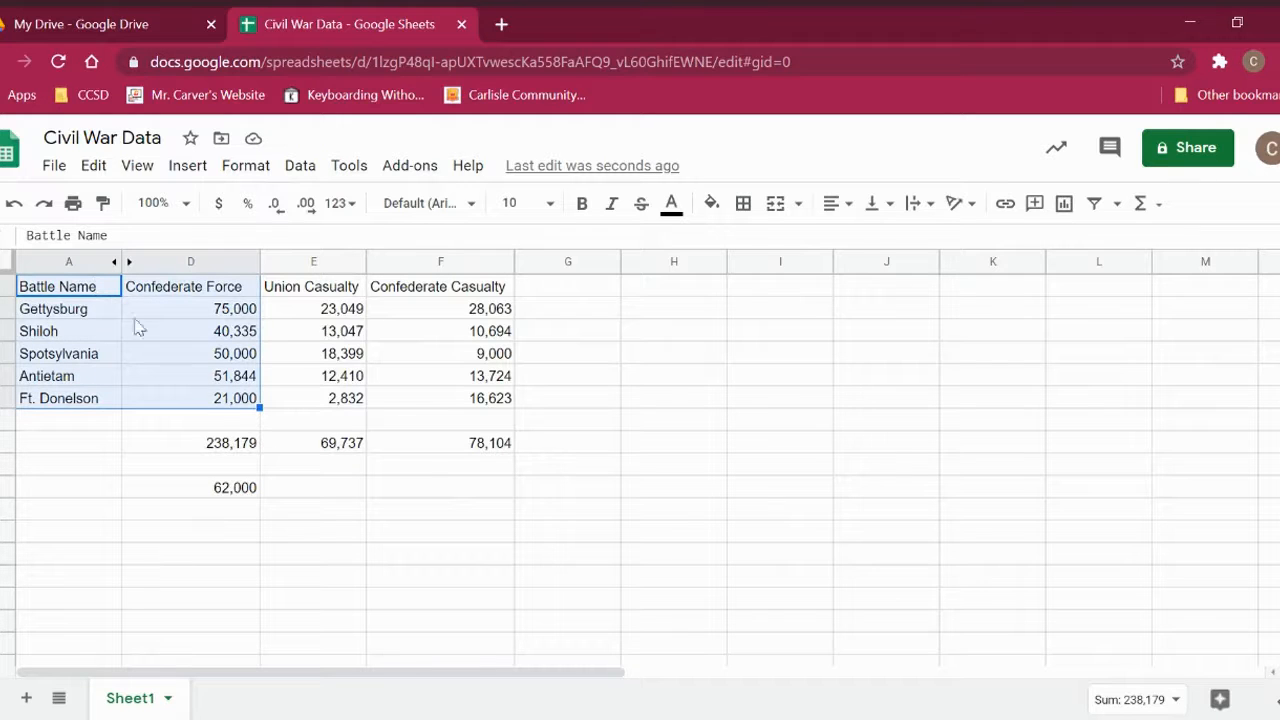
pyautogui.click(1064, 203)
pyautogui.moveTo(590, 298); pyautogui.dragTo(739, 297)
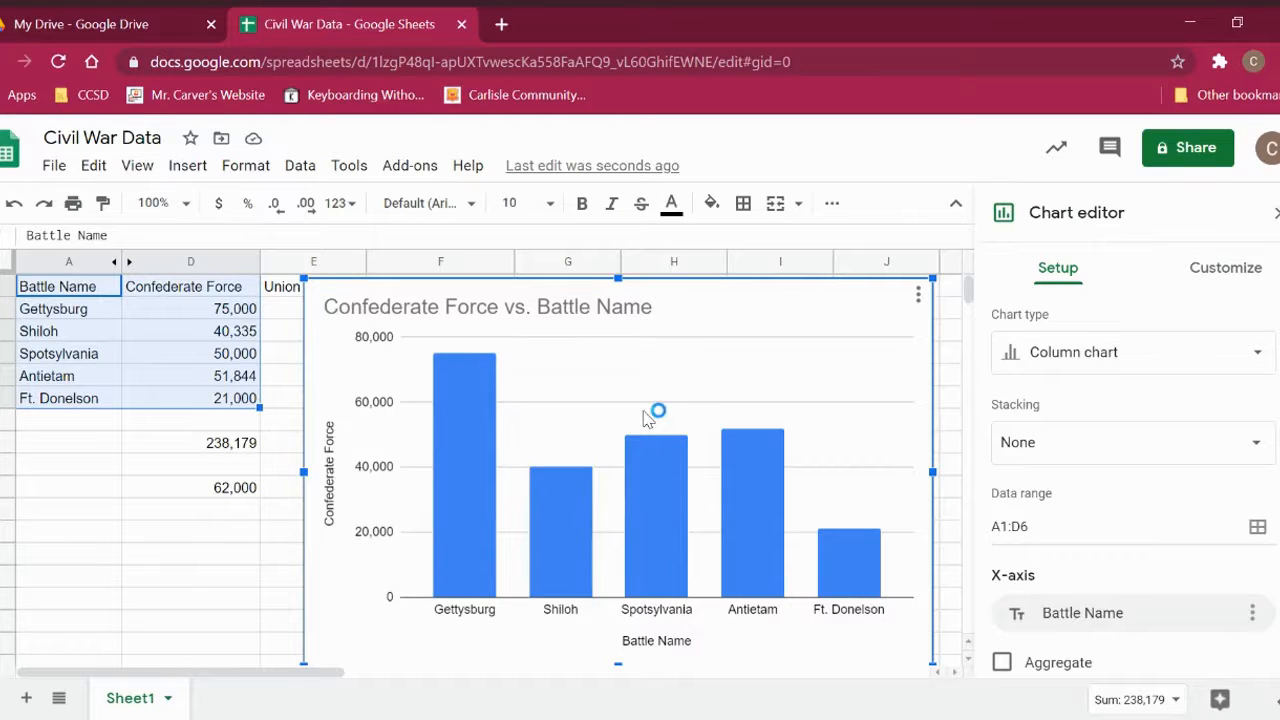
# Change the Confederate Force vs. Battle Name chart to a line chart.
pyautogui.click(1074, 365)
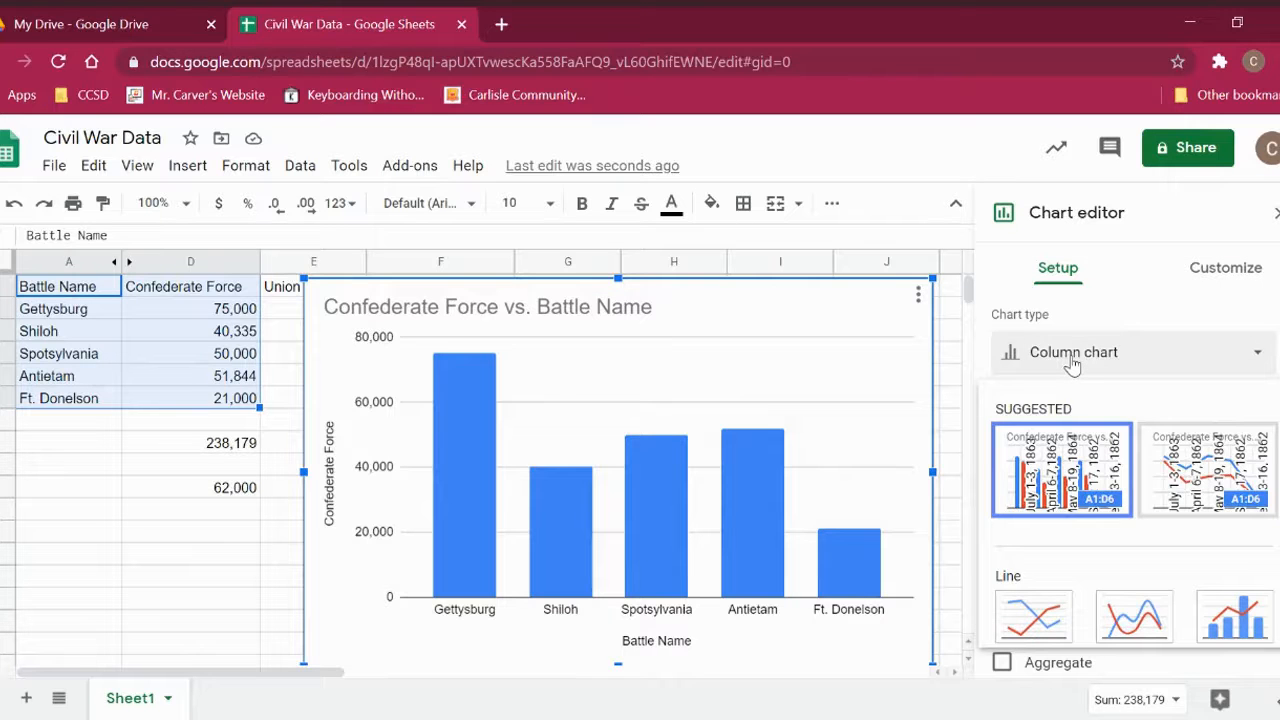
pyautogui.scroll(-1, 1110, 400)
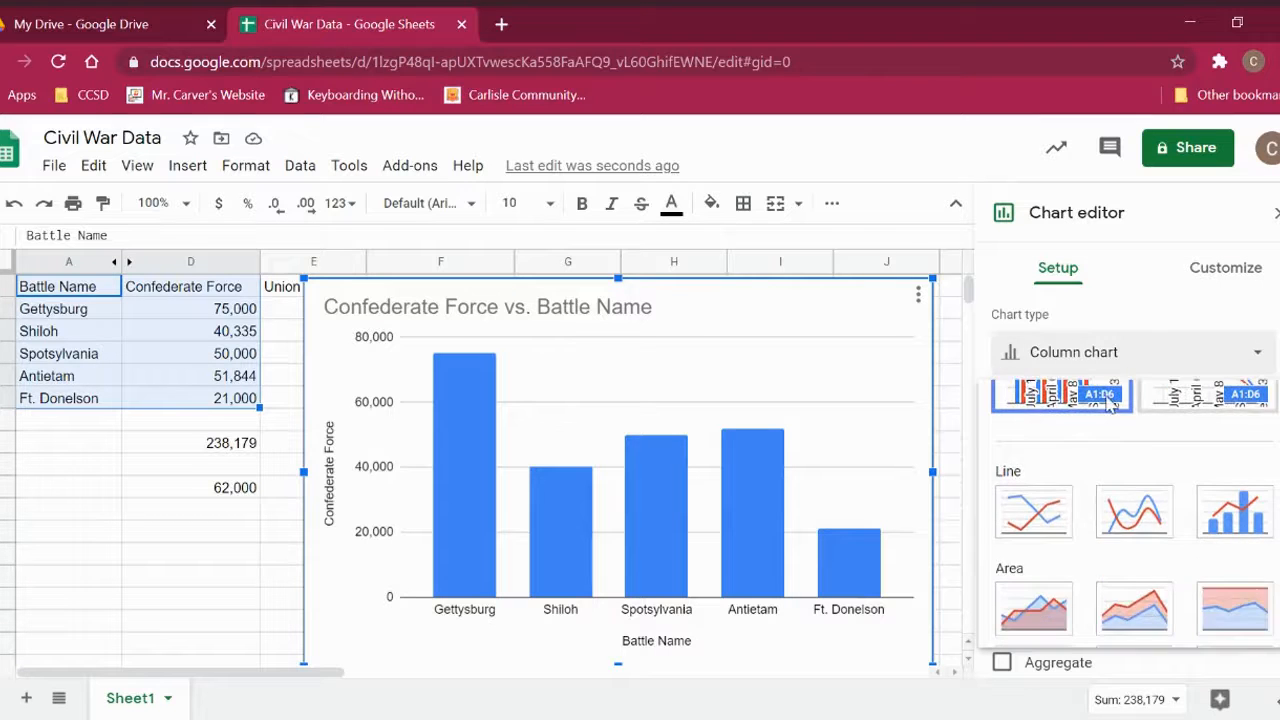
pyautogui.scroll(-1, 1076, 452)
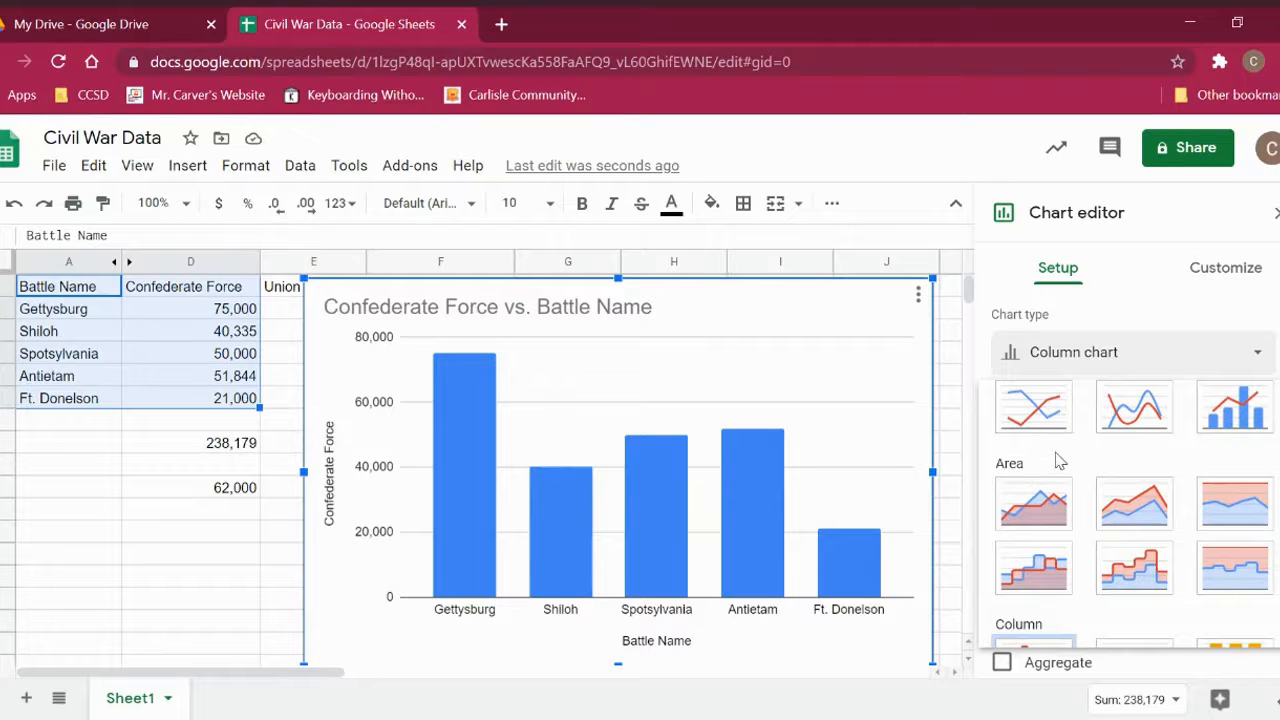
pyautogui.click(1040, 415)
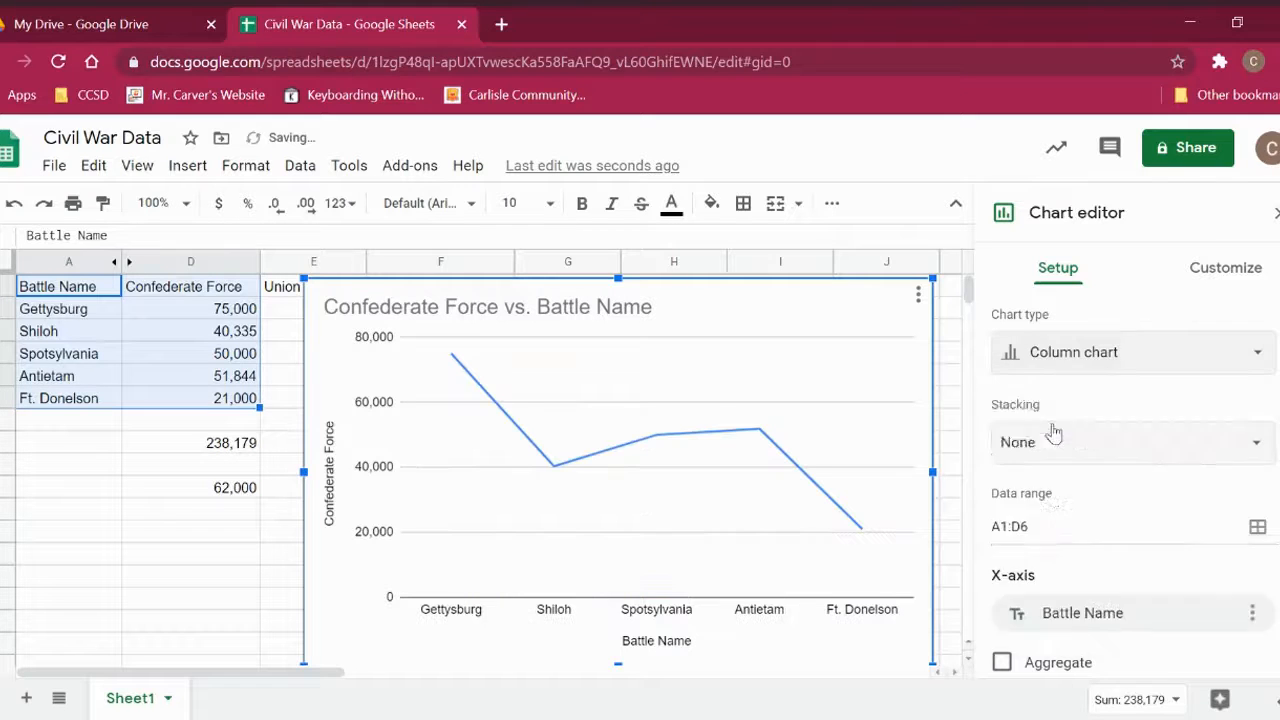
# Change the Confederate Force vs. Battle Name chart to a stacked bar chart.
pyautogui.click(1074, 364)
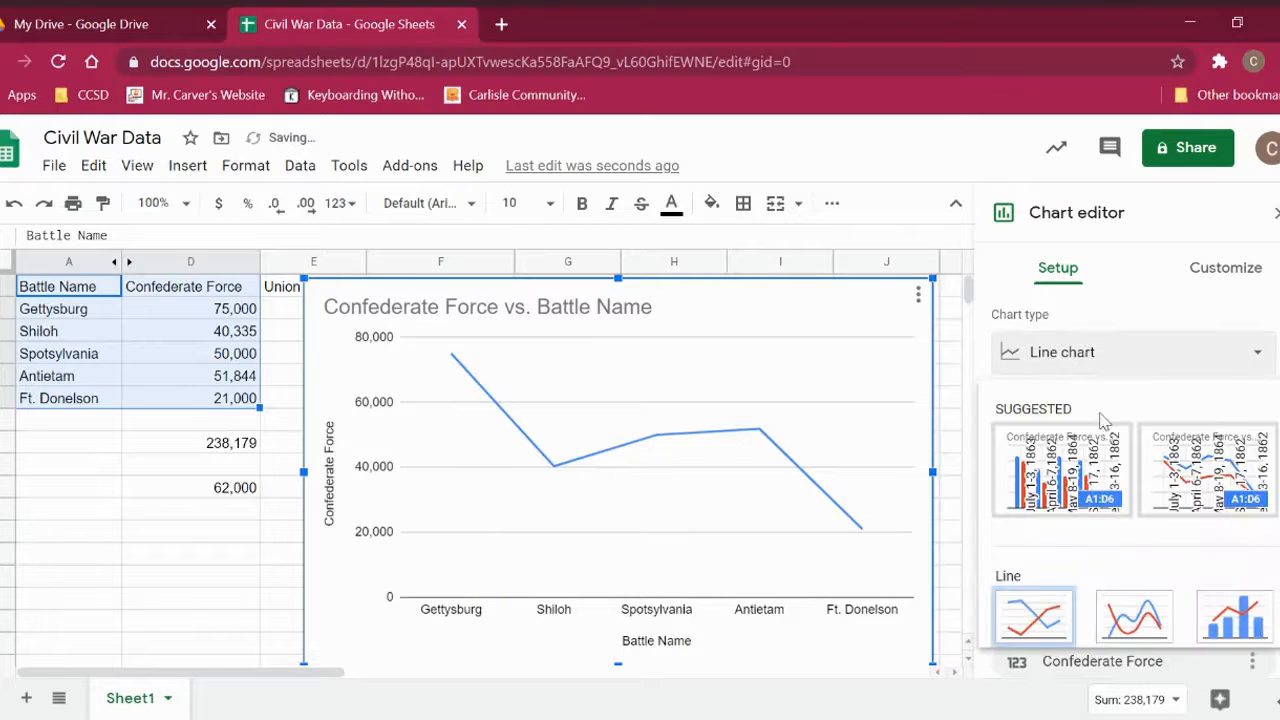
pyautogui.scroll(-4, 1103, 420)
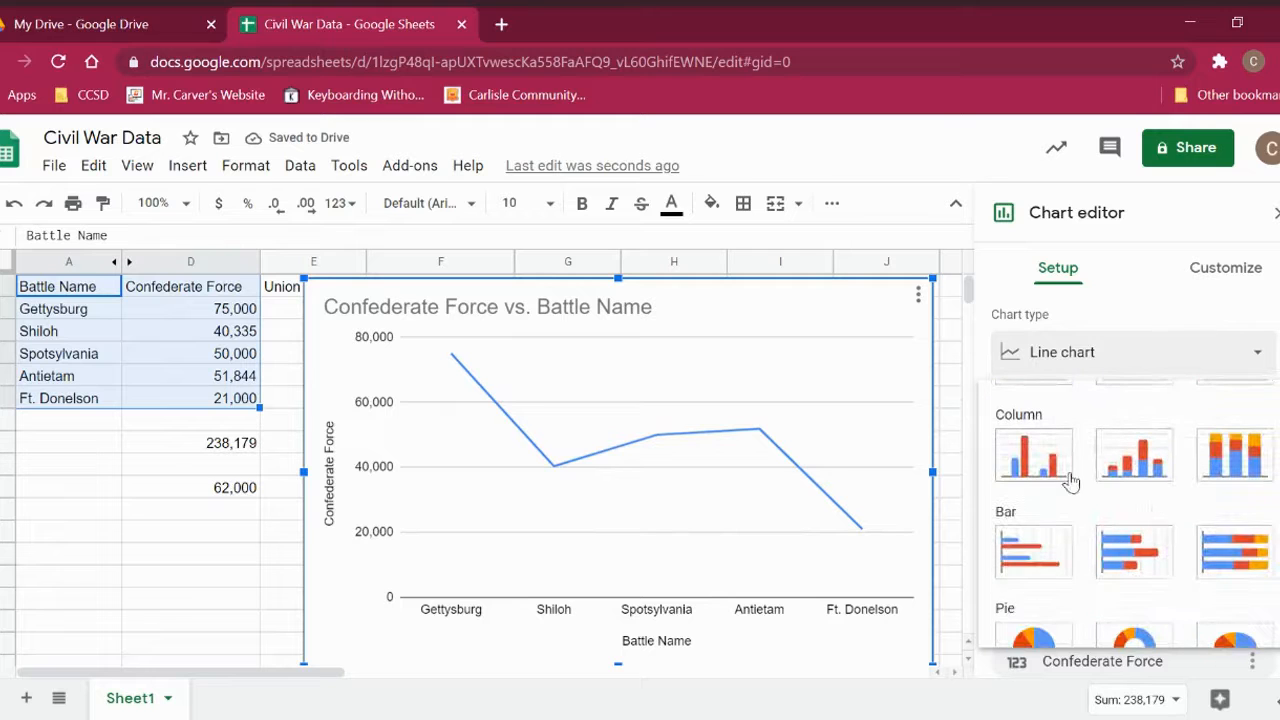
pyautogui.click(1145, 558)
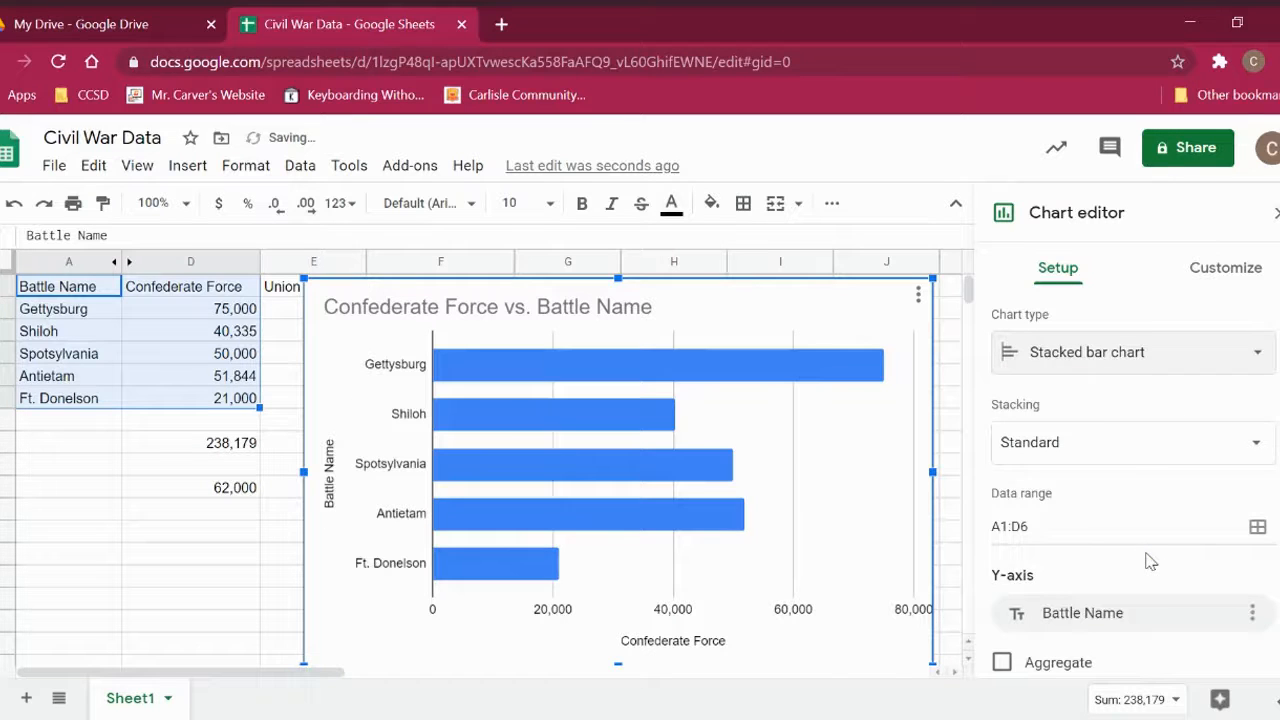
# Change the Confederate Force vs. Battle Name chart to a pie chart.
pyautogui.click(1068, 352)
pyautogui.scroll(-4, 1108, 512)
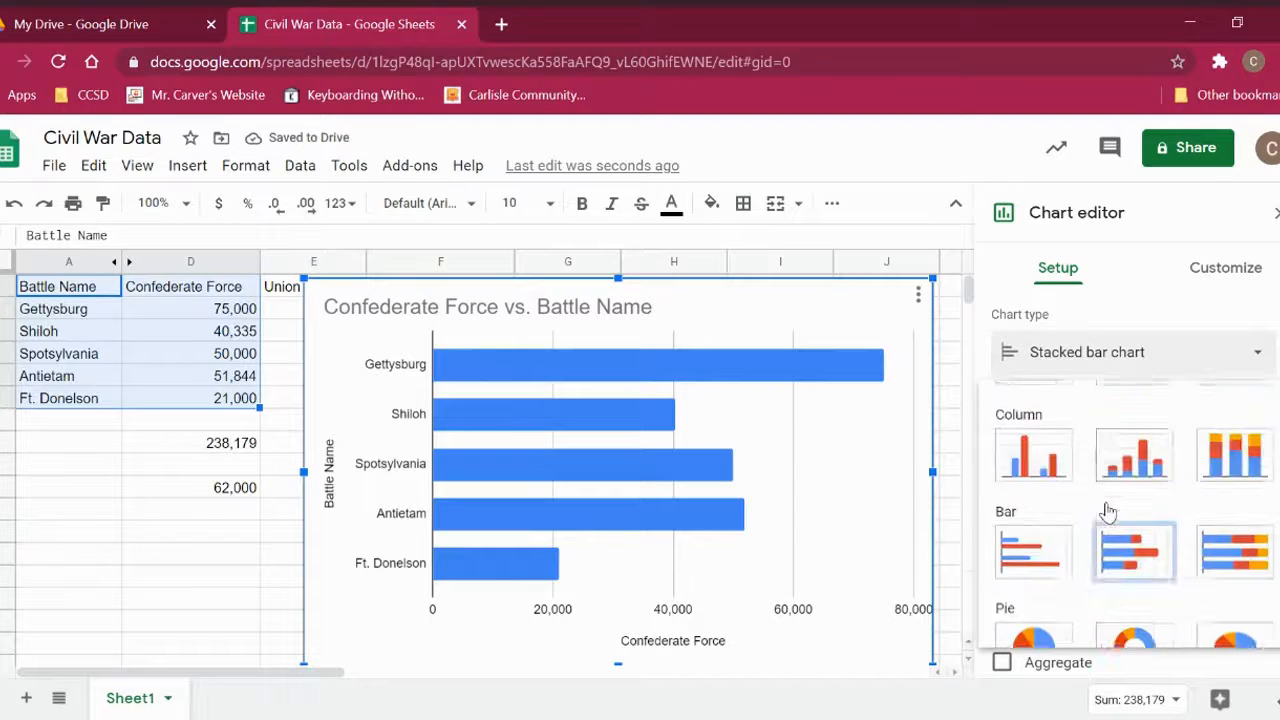
pyautogui.scroll(-1, 1108, 512)
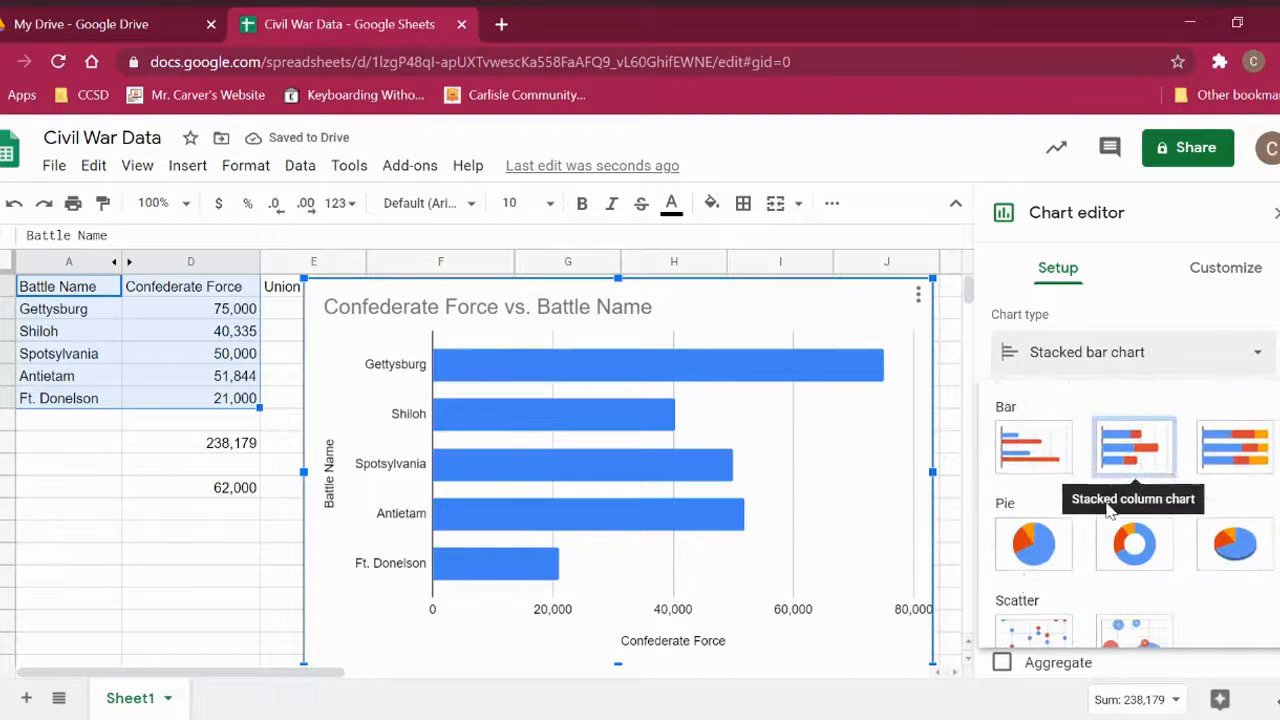
pyautogui.click(1035, 545)
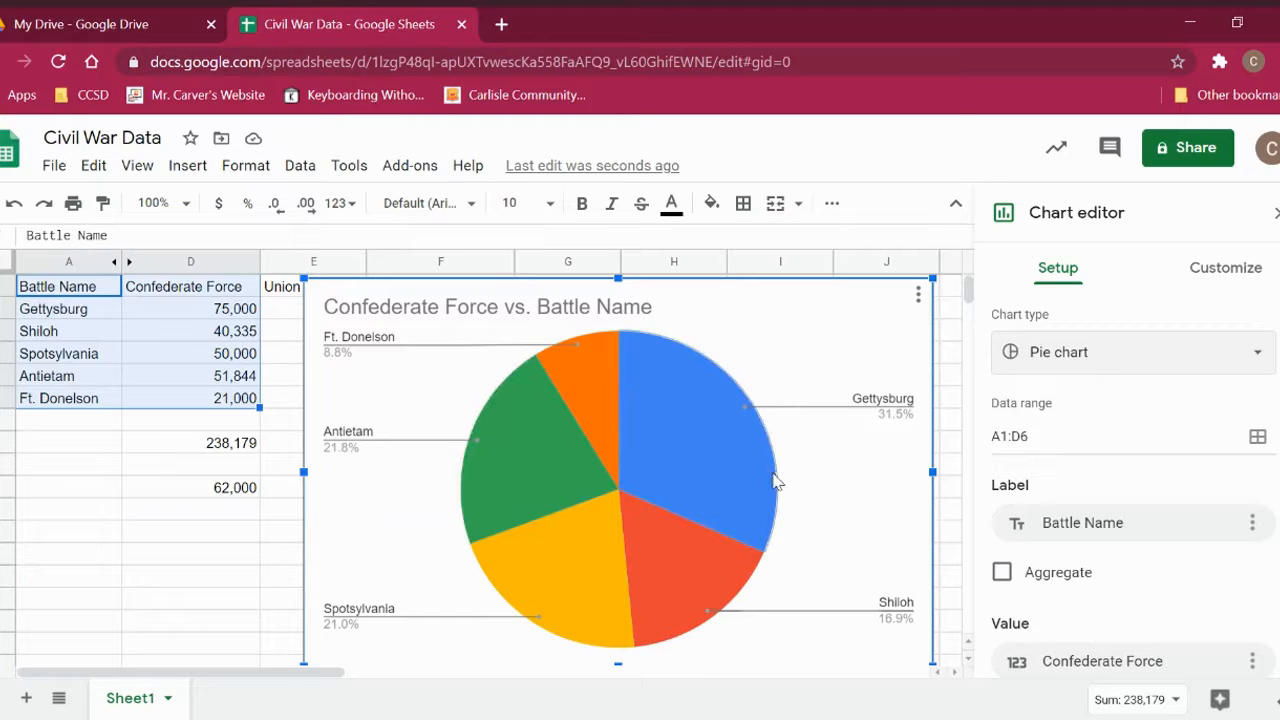
# Delete the Confederate Force vs. Battle Name pie chart from the sheet.
pyautogui.click(903, 420)
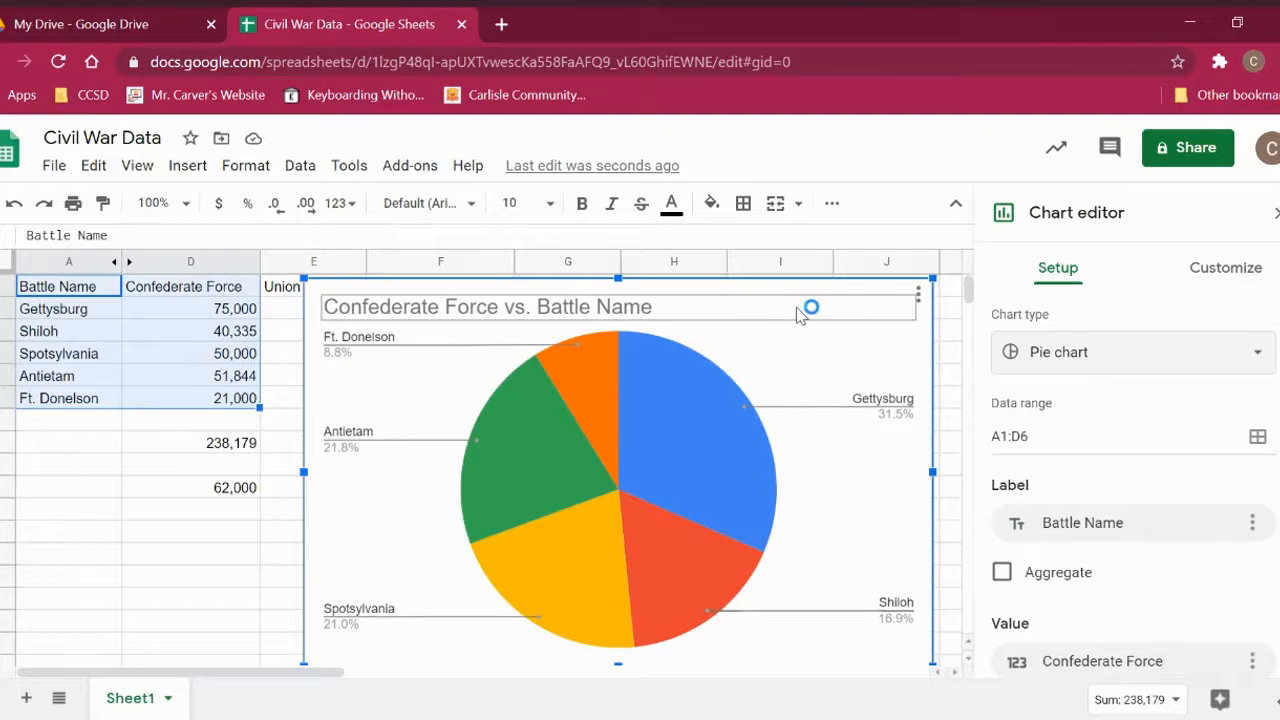
pyautogui.click(918, 294)
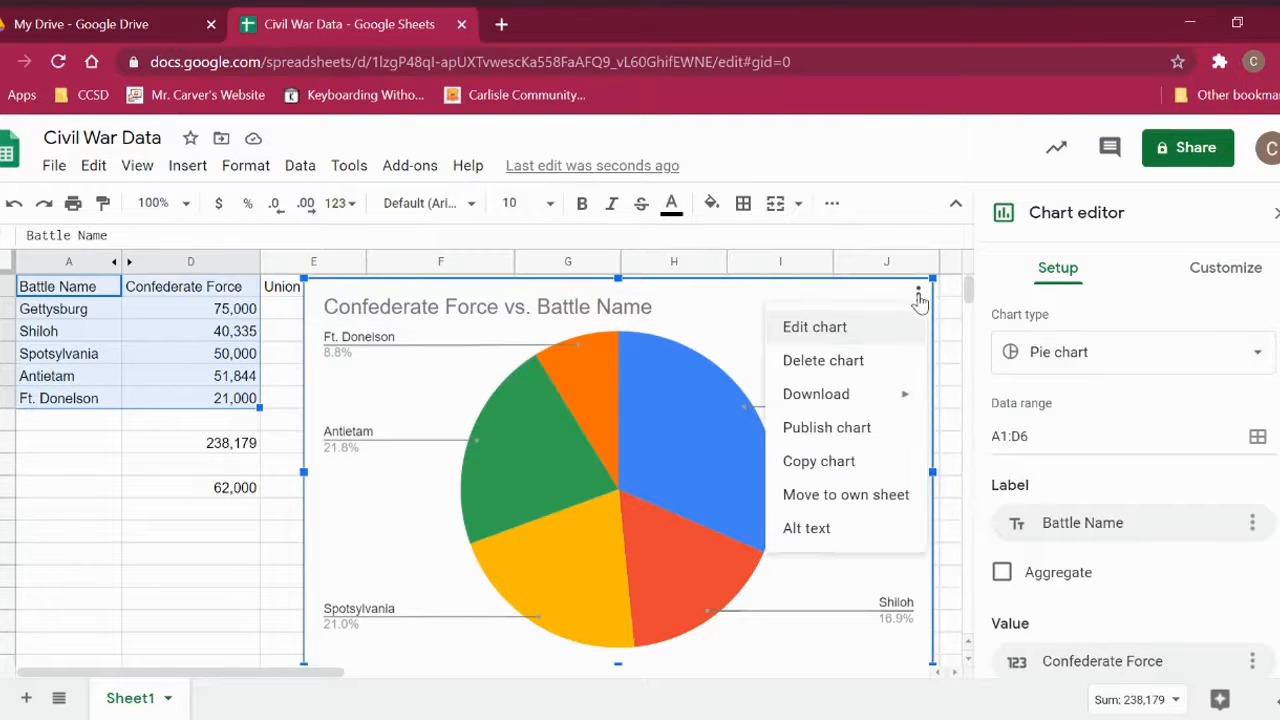
pyautogui.click(836, 362)
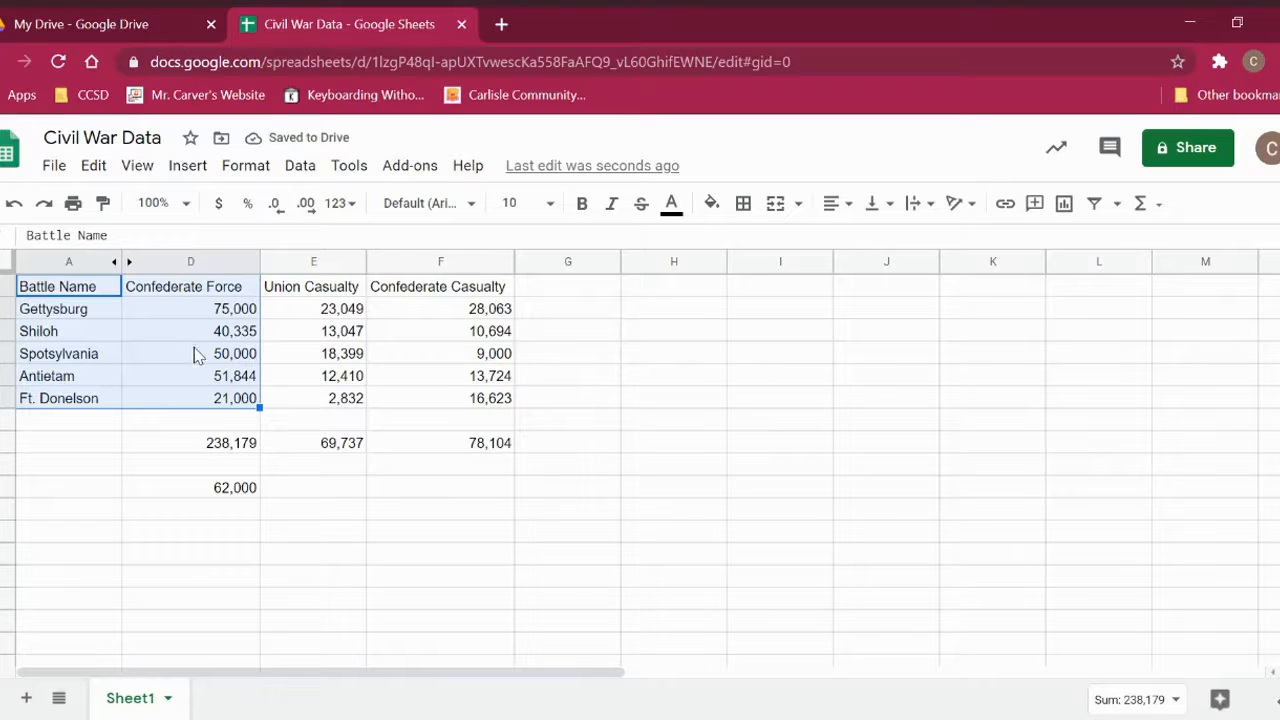
# Unhide the Date and Union Force columns B and C, and hide only the Date column again.
pyautogui.click(129, 262)
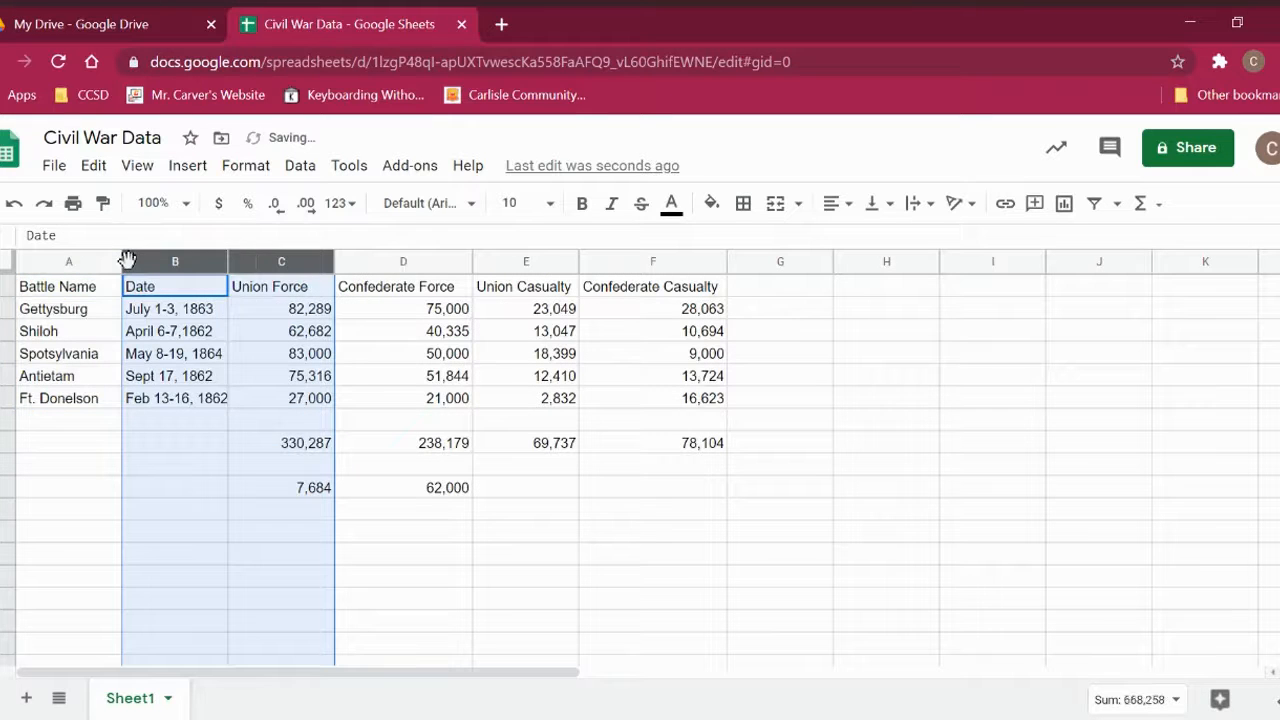
pyautogui.click(167, 377)
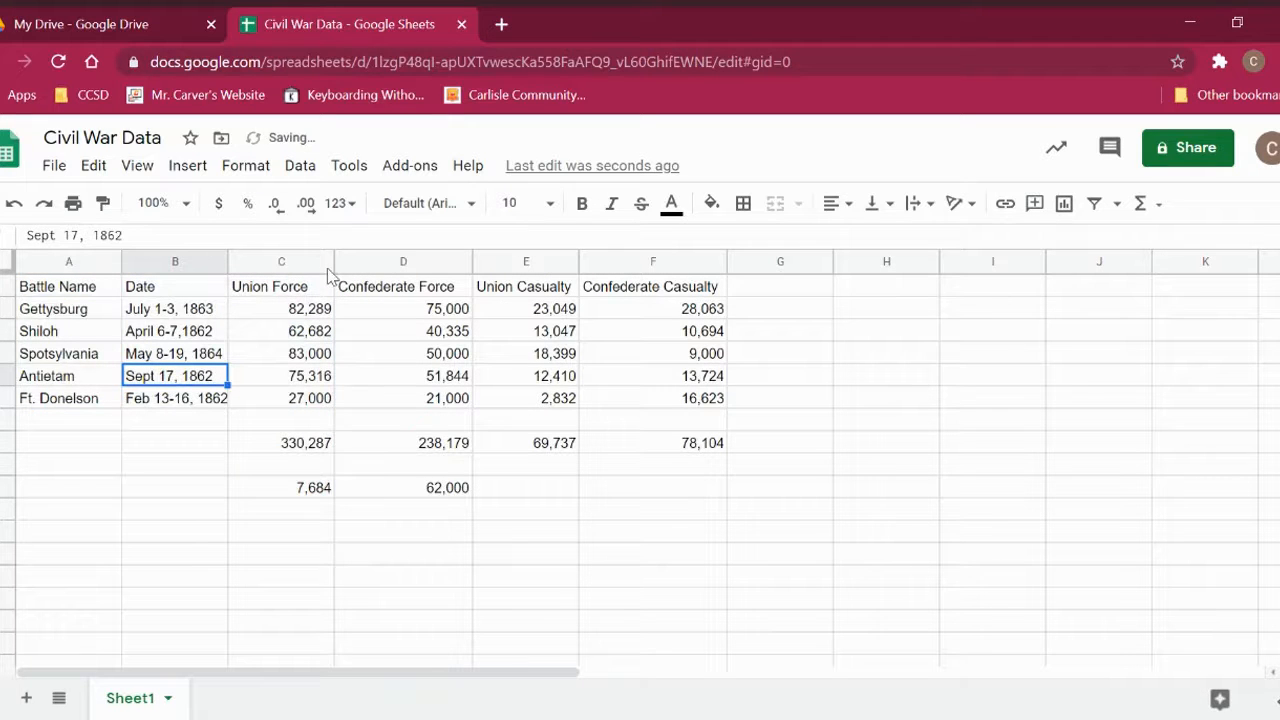
pyautogui.click(167, 266)
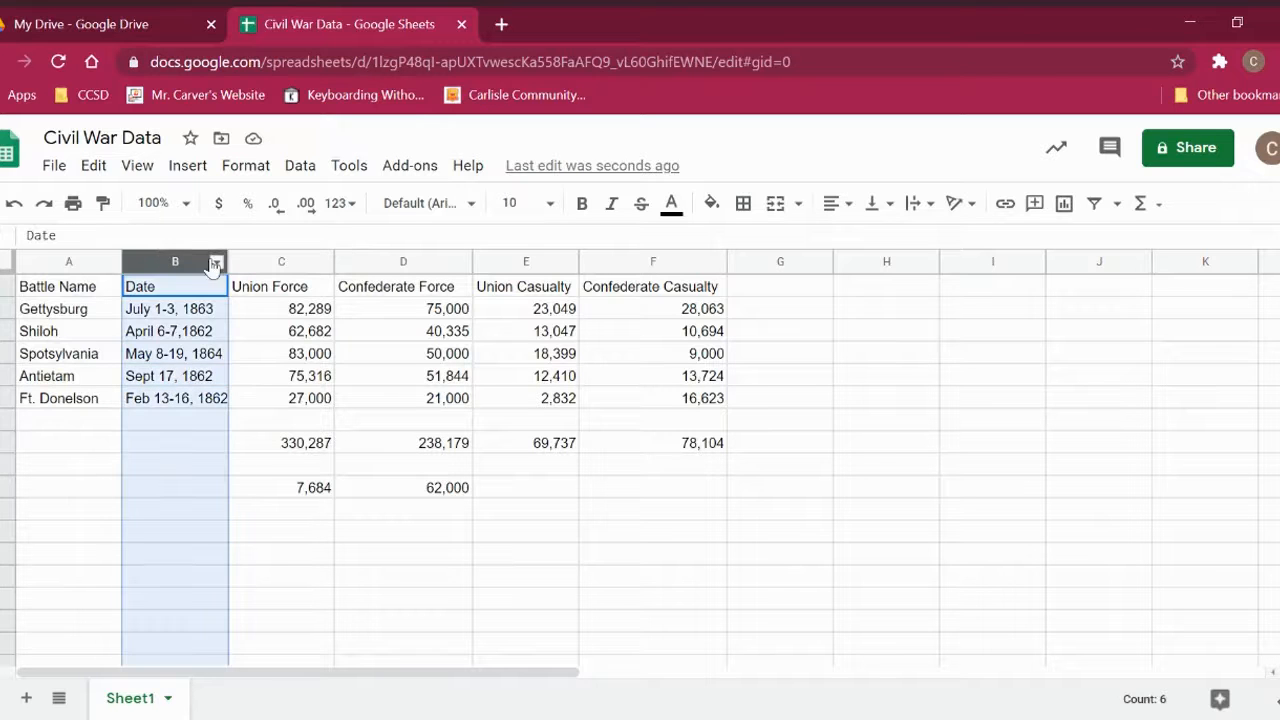
pyautogui.click(216, 263)
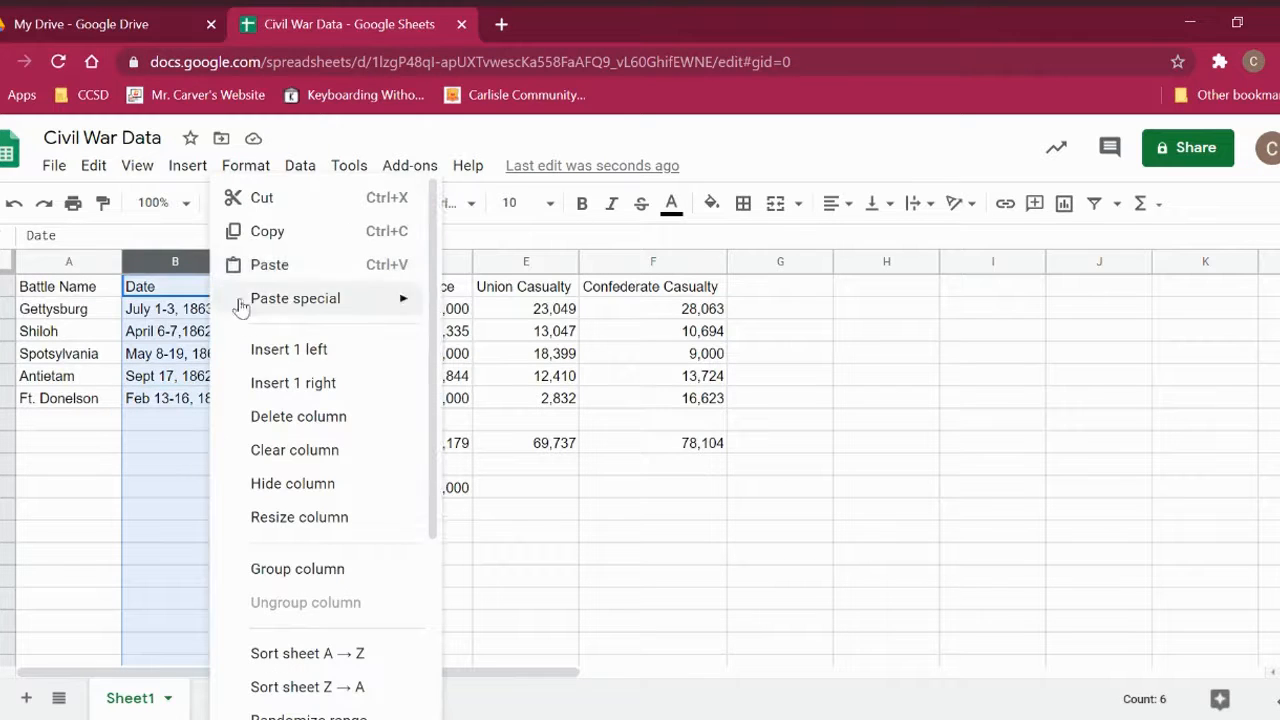
pyautogui.click(305, 484)
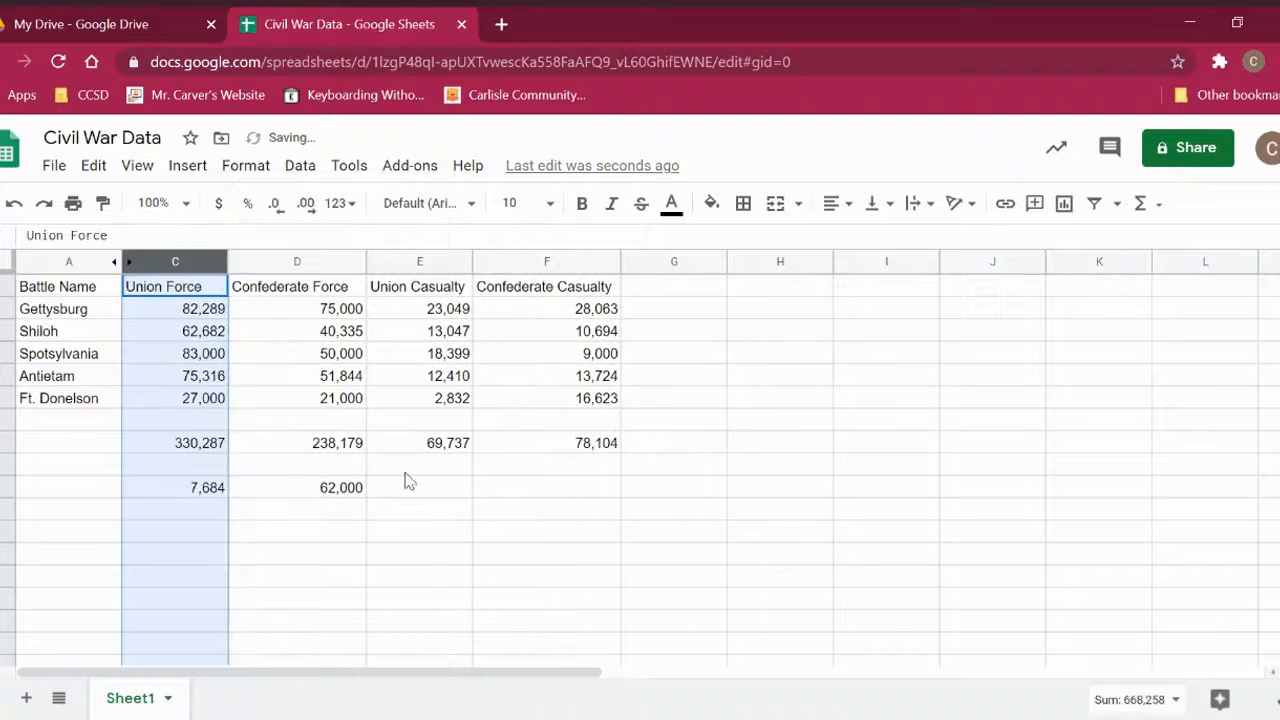
pyautogui.click(415, 466)
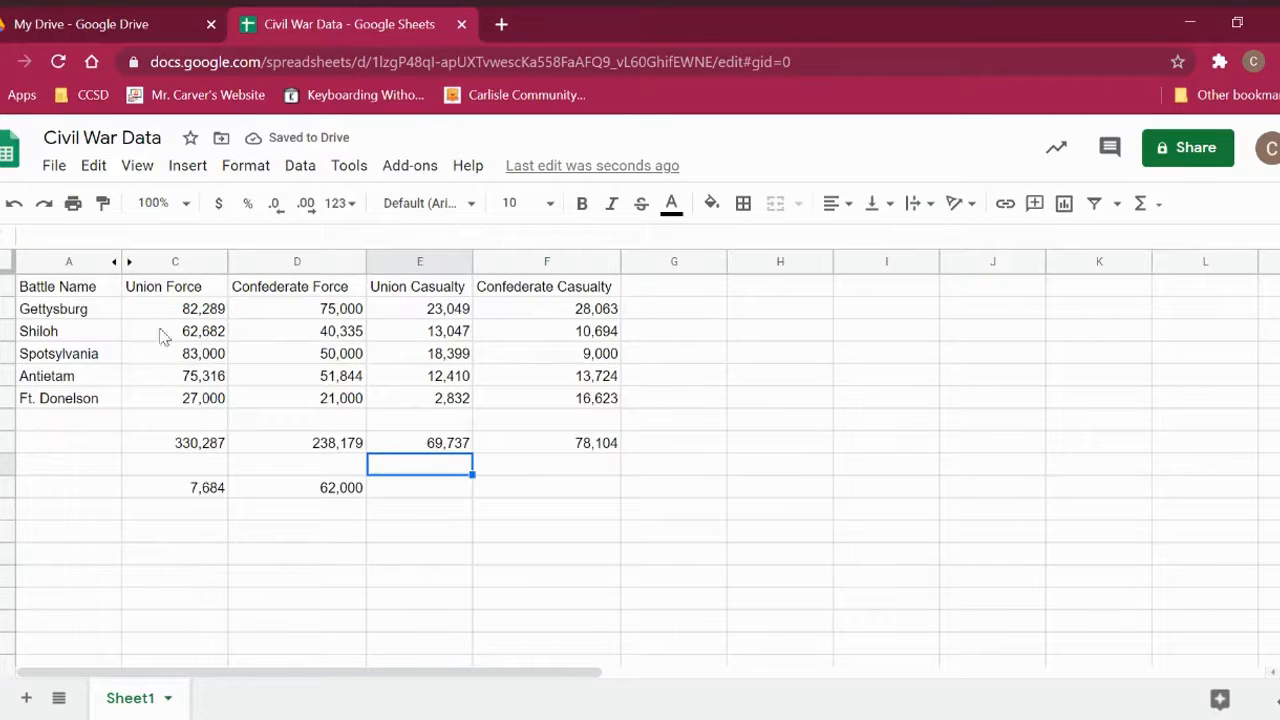
# Insert a column chart comparing Union and Confederate force by battle from A1:D6.
pyautogui.moveTo(63, 290); pyautogui.dragTo(277, 294)
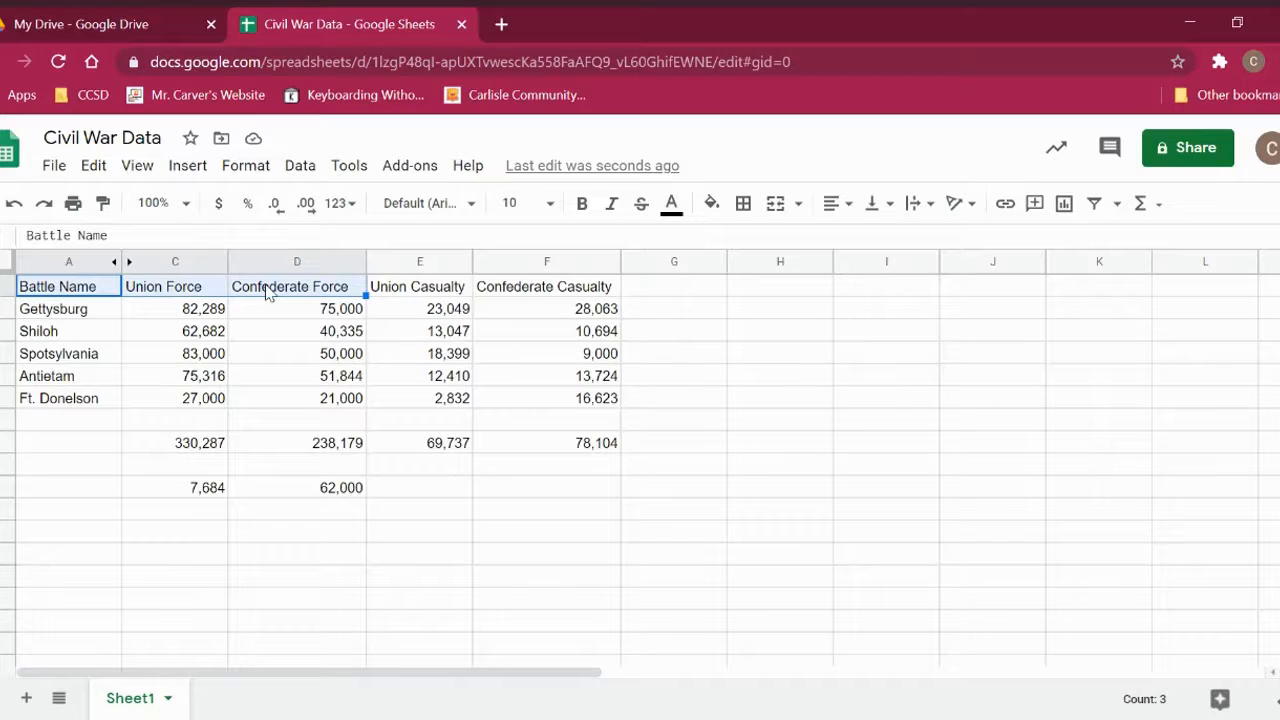
pyautogui.click(279, 364)
pyautogui.moveTo(70, 292); pyautogui.dragTo(305, 410)
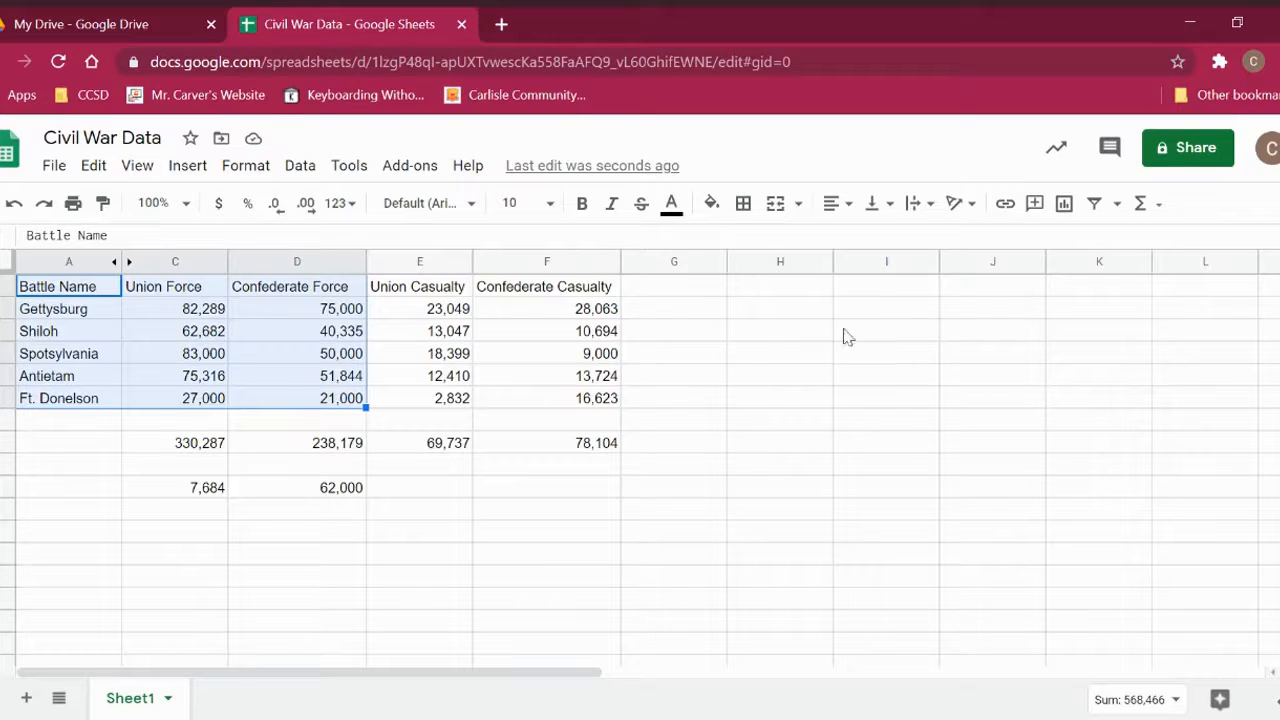
pyautogui.click(1064, 204)
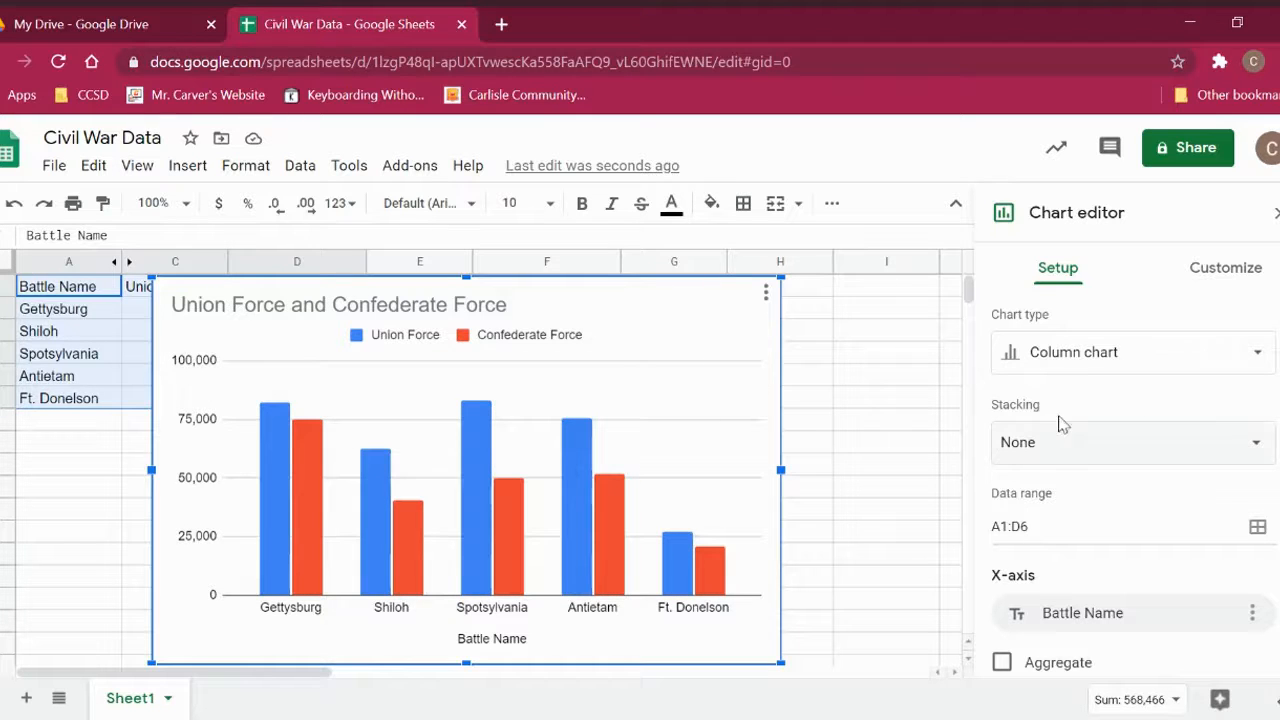
# Change the Union Force and Confederate Force chart to a line chart.
pyautogui.click(1140, 365)
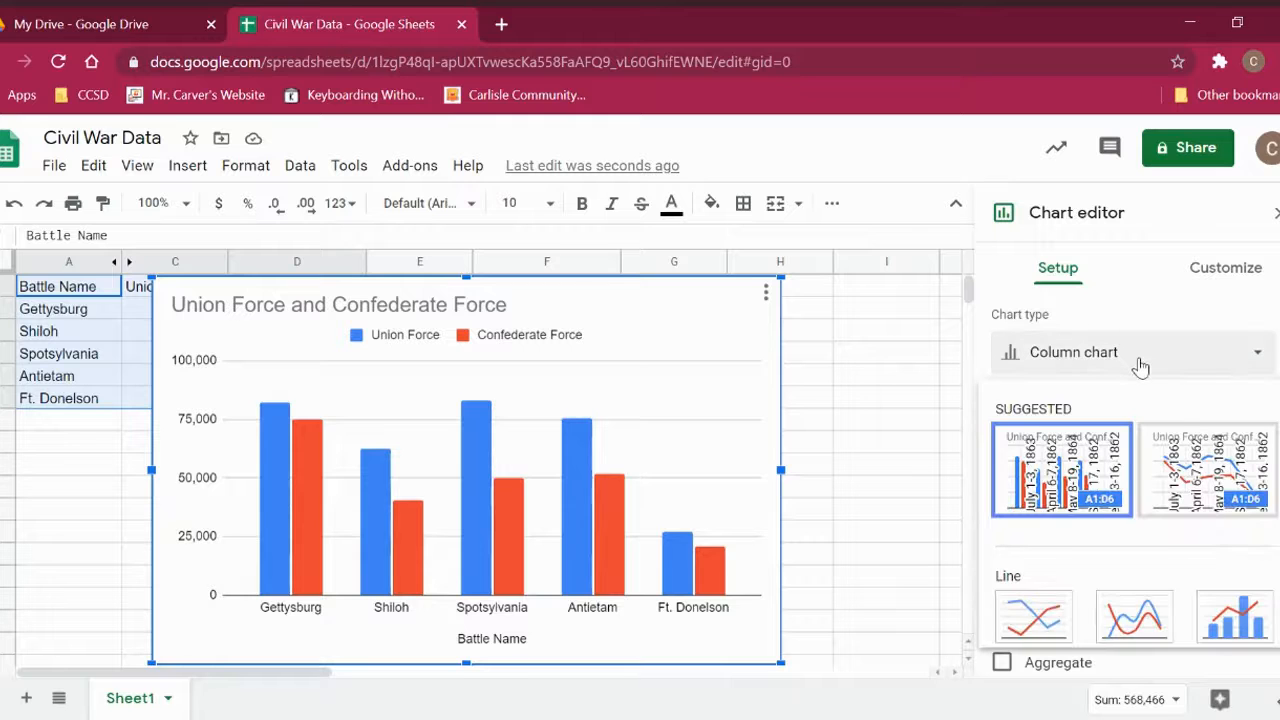
pyautogui.scroll(-2, 1140, 365)
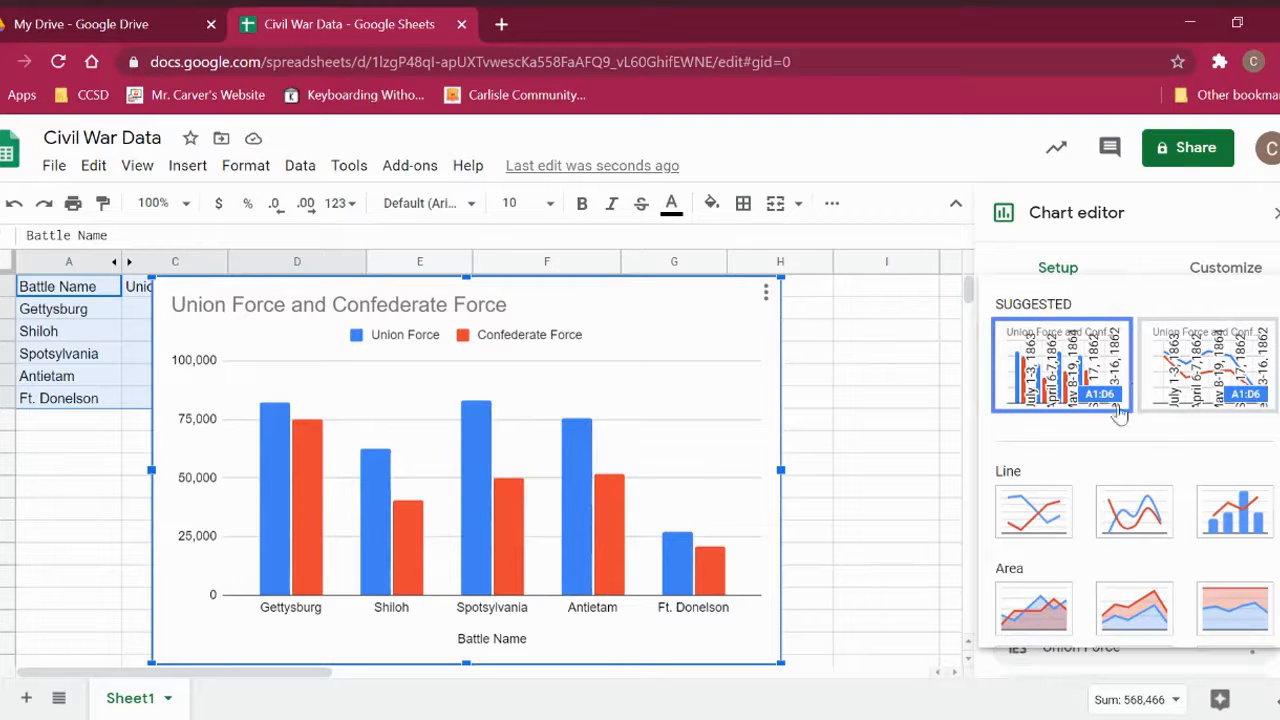
pyautogui.scroll(-3, 1120, 430)
pyautogui.scroll(3, 1122, 400)
pyautogui.scroll(-1, 1122, 400)
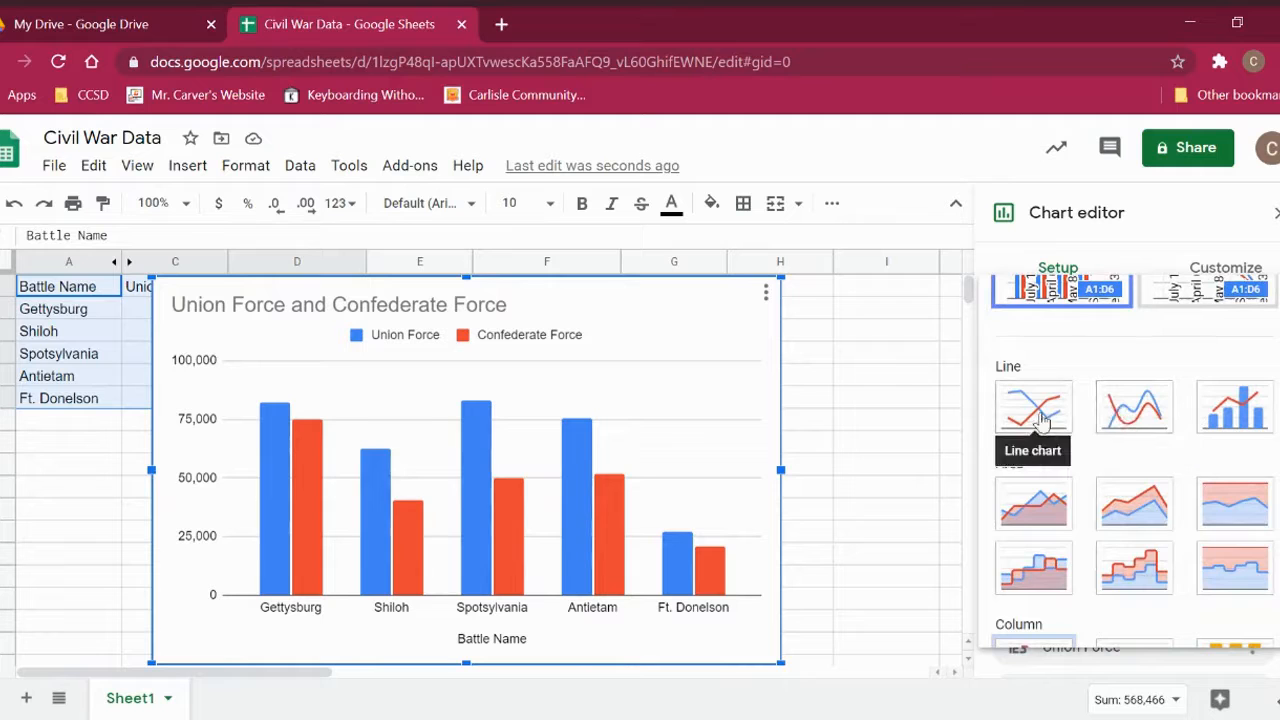
pyautogui.click(1034, 412)
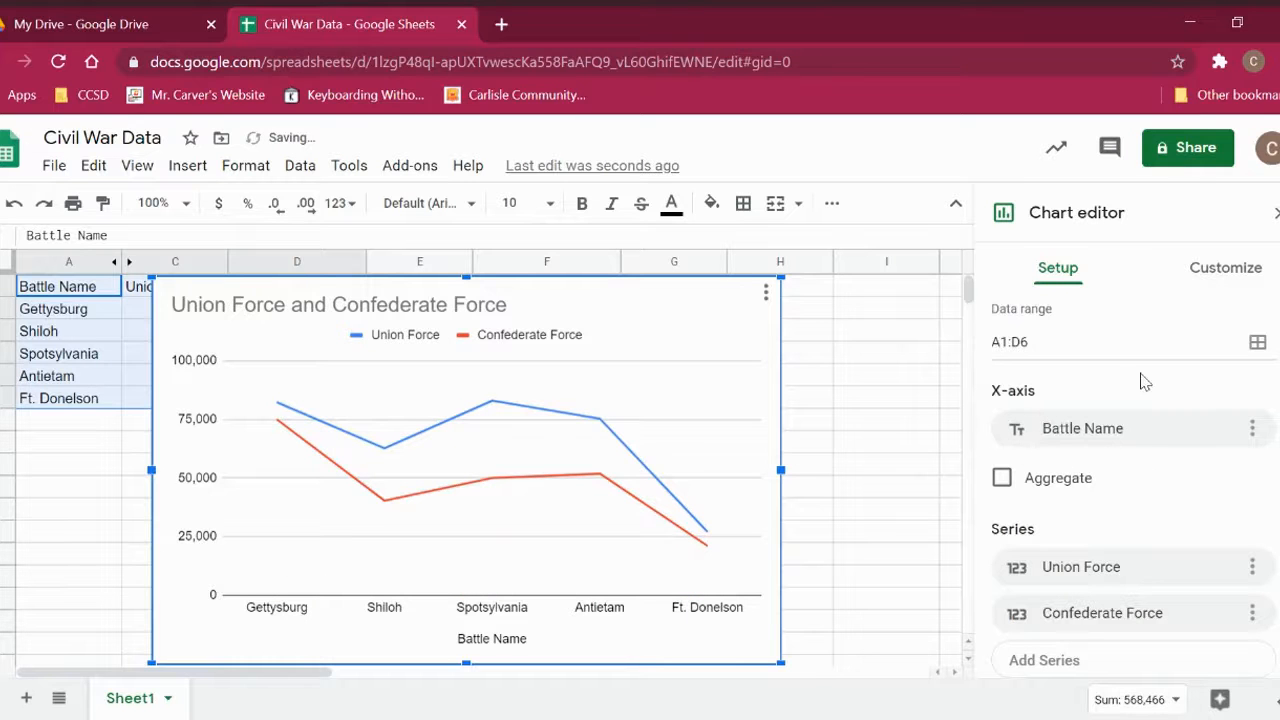
# Change the Union Force and Confederate Force line chart to a stepped area chart.
pyautogui.scroll(1, 1134, 400)
pyautogui.click(1117, 355)
pyautogui.scroll(-1, 1122, 400)
pyautogui.scroll(-2, 1122, 400)
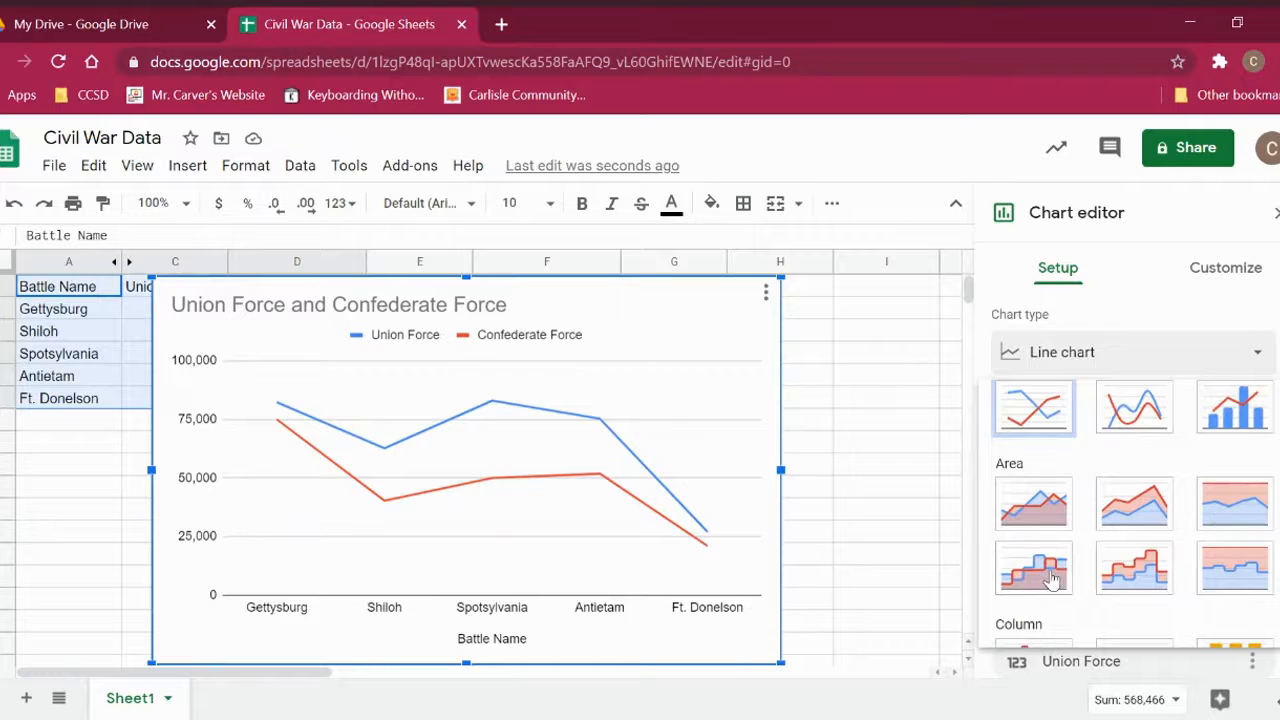
pyautogui.click(1052, 578)
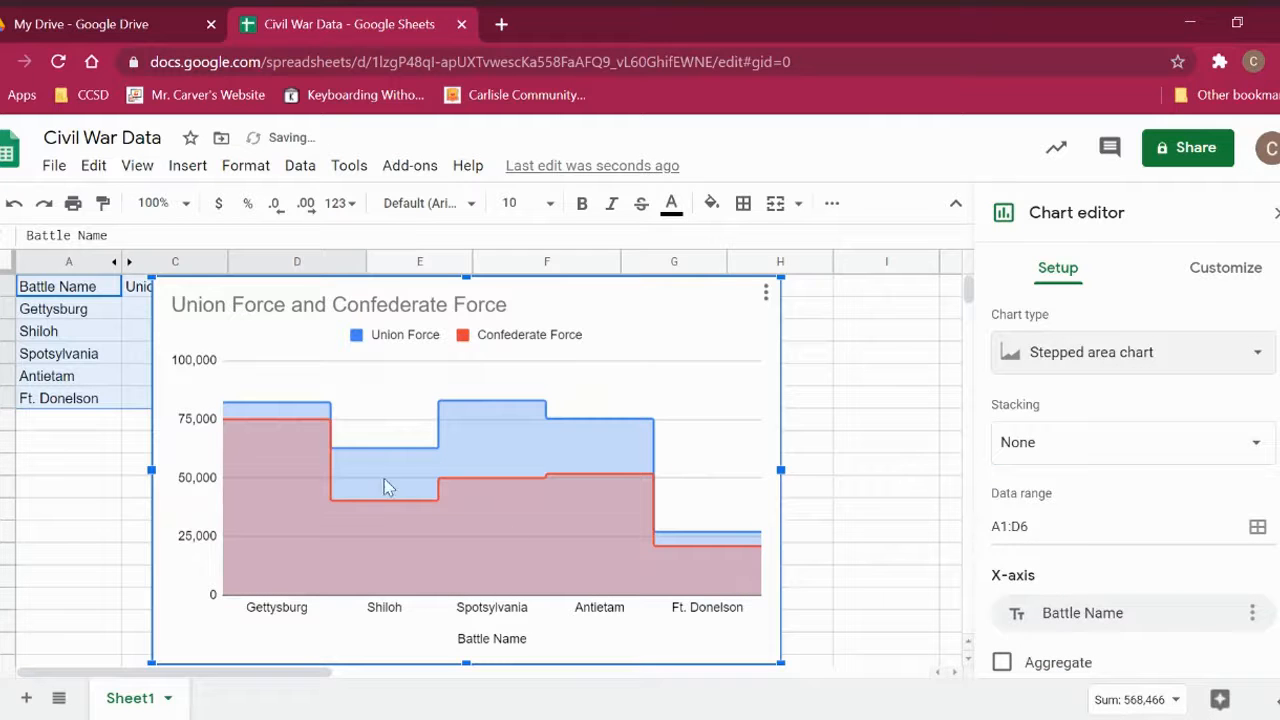
# Change the force chart to a stacked stepped area chart.
pyautogui.click(1140, 370)
pyautogui.scroll(-4, 1160, 490)
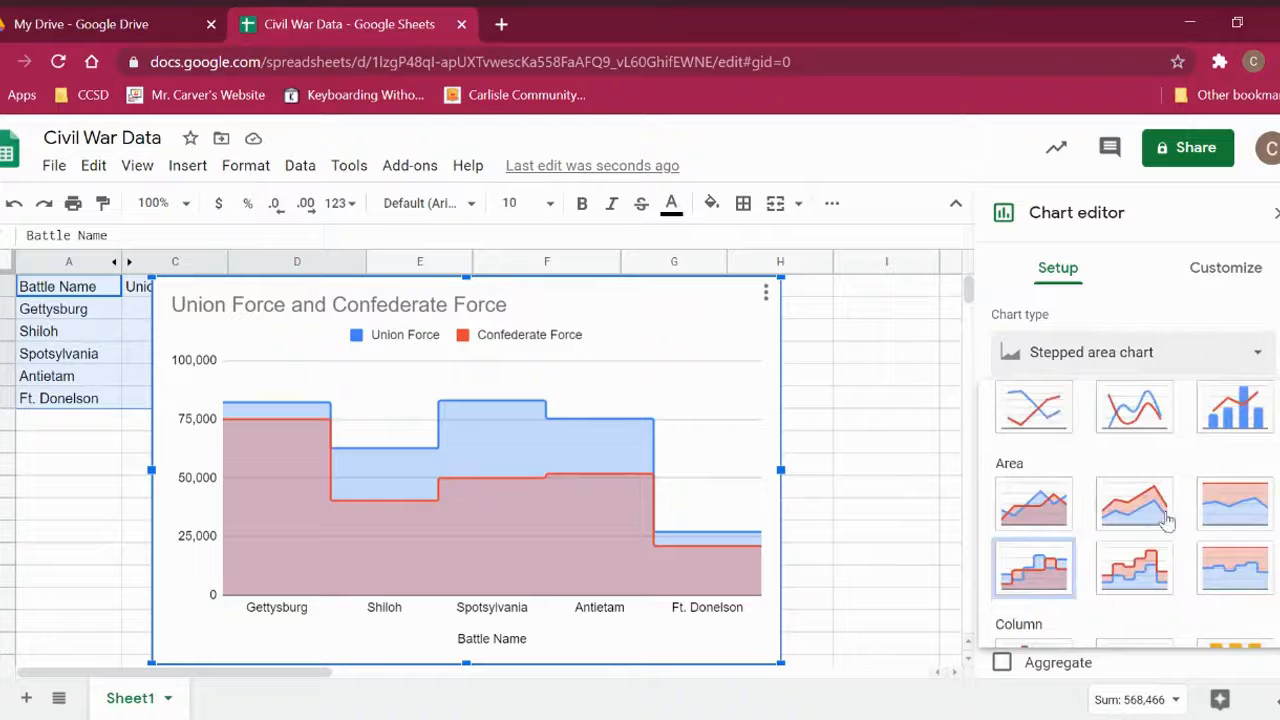
pyautogui.scroll(-2, 1167, 520)
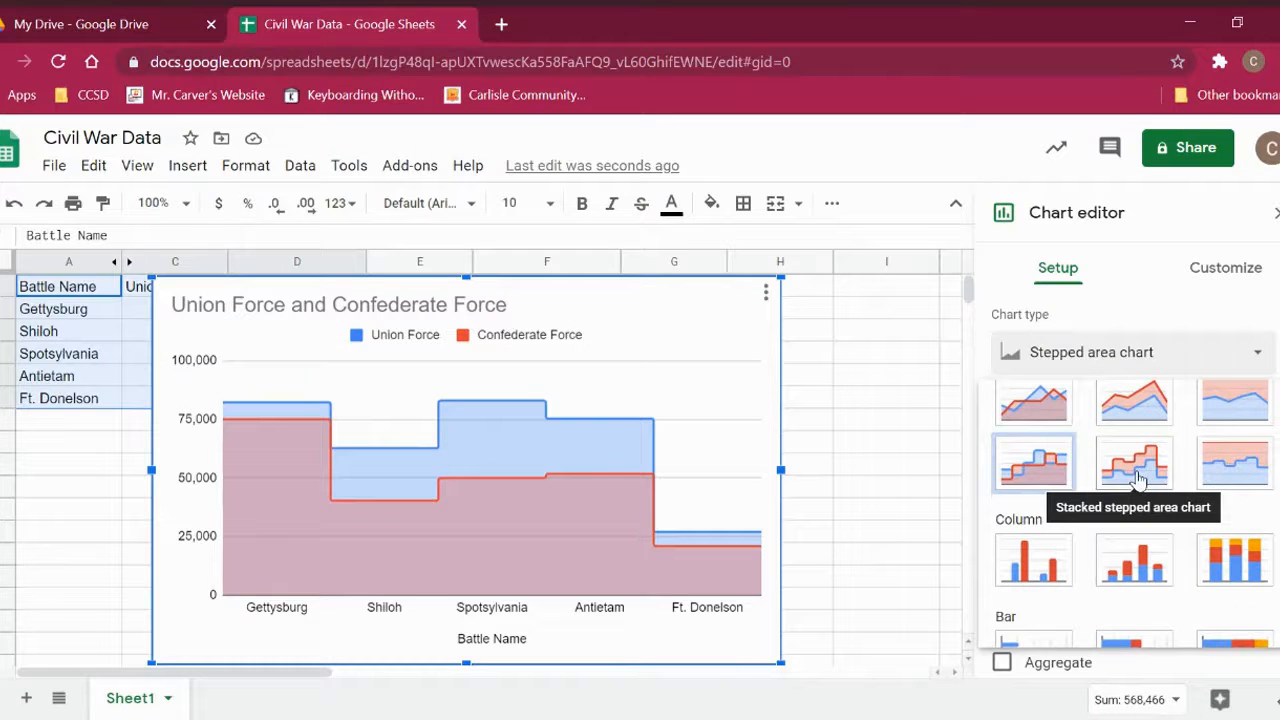
pyautogui.click(1138, 479)
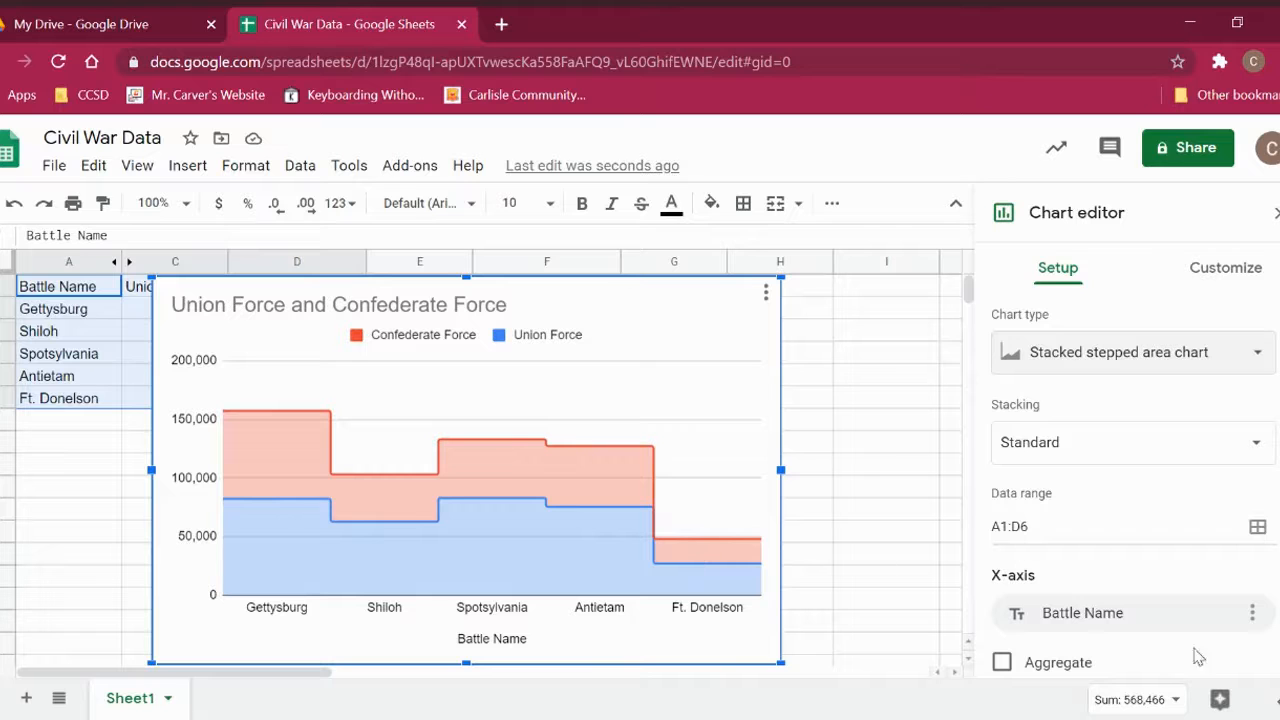
# Change the stacked stepped area chart of forces to a pie chart.
pyautogui.click(1086, 340)
pyautogui.scroll(-5, 1143, 486)
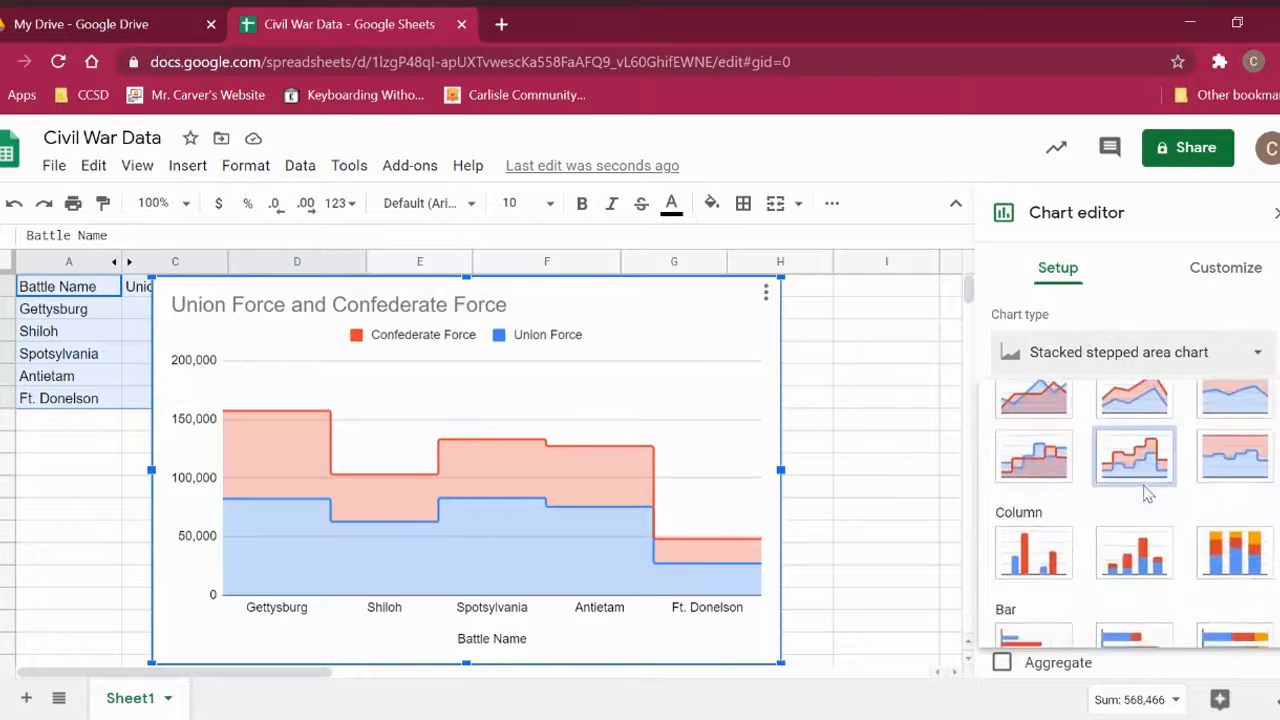
pyautogui.scroll(2, 1146, 494)
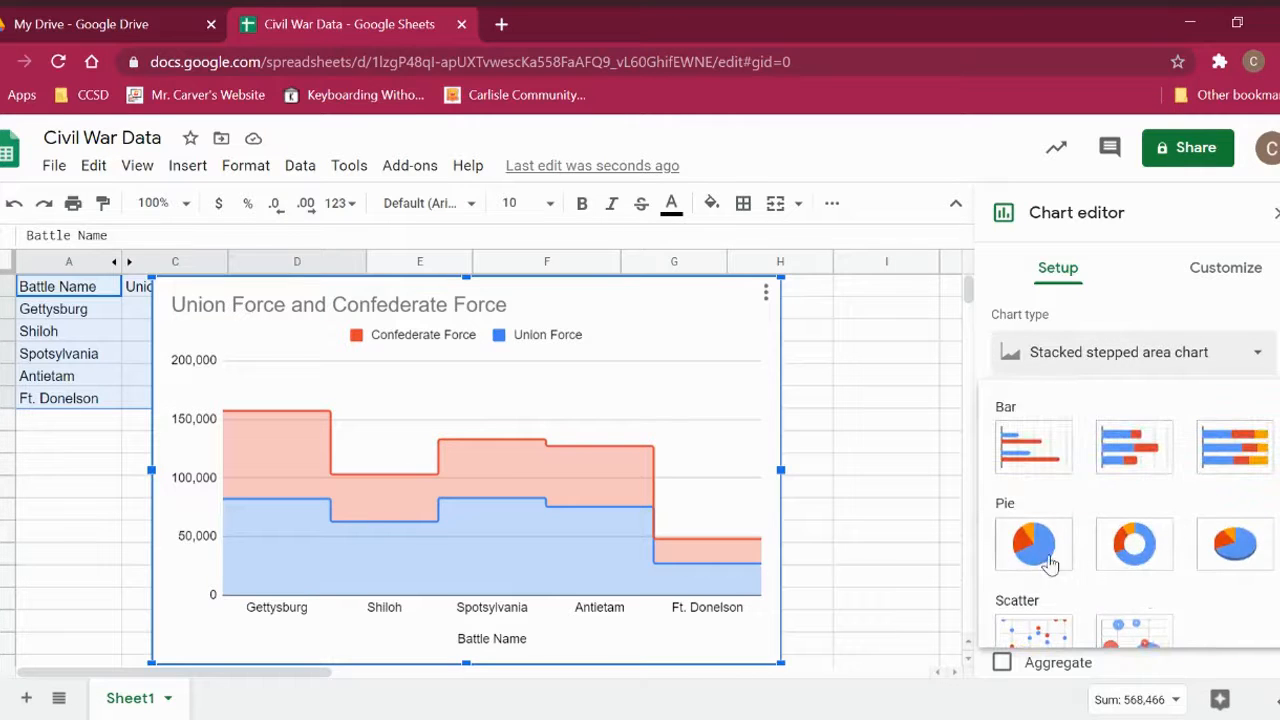
pyautogui.click(1043, 565)
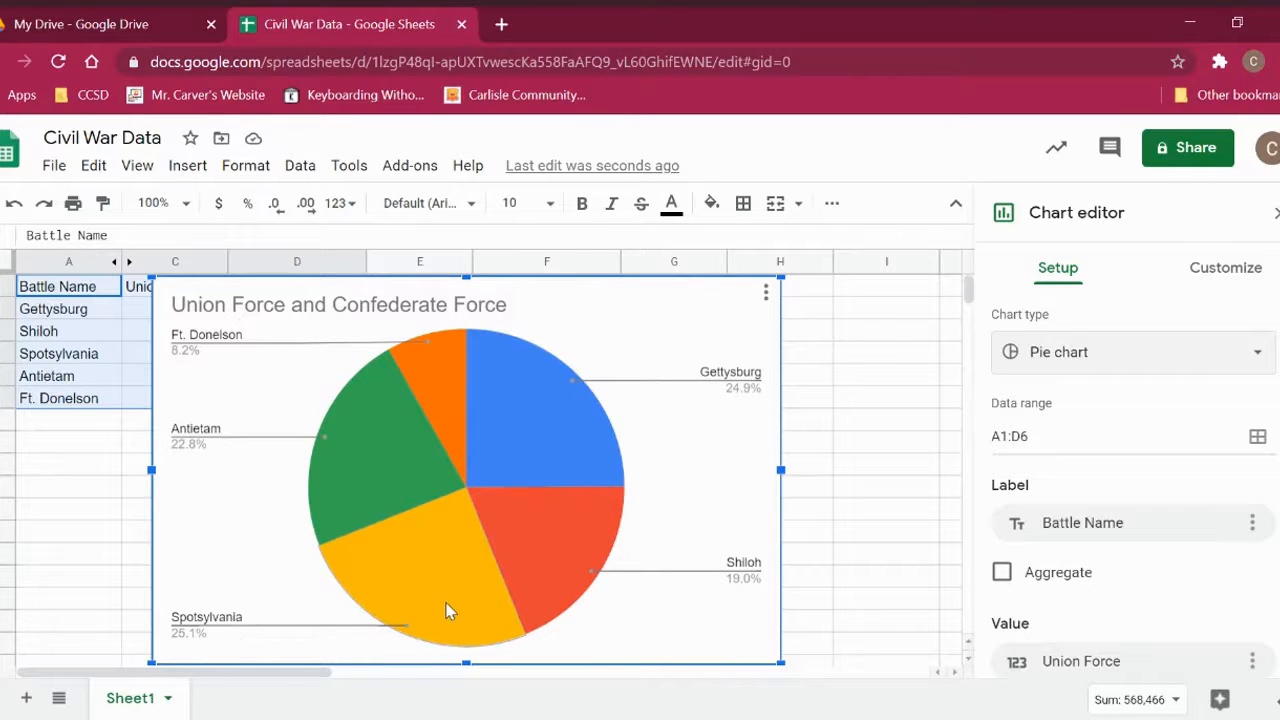
# Switch the force pie chart to a Geo chart.
pyautogui.click(1160, 365)
pyautogui.scroll(-5, 1213, 547)
pyautogui.scroll(-10, 1213, 547)
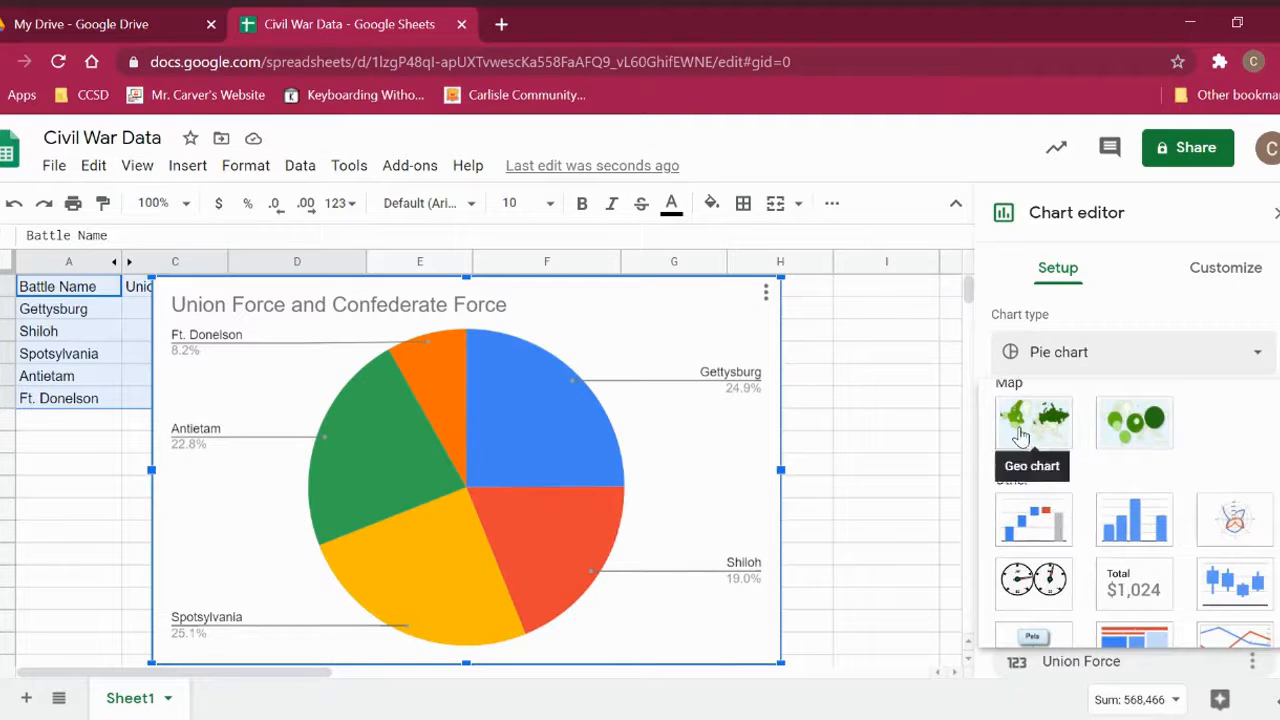
pyautogui.click(1022, 424)
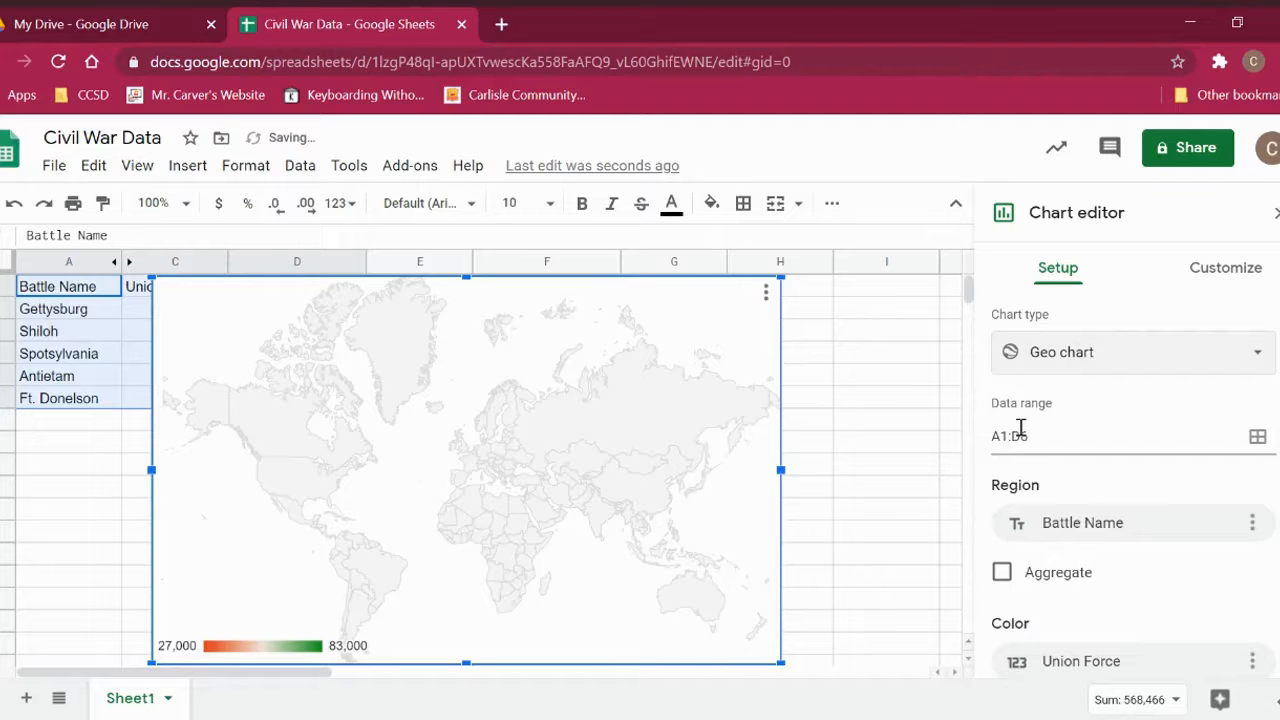
# Switch the Geo chart to a radar chart comparing Union and Confederate force by battle.
pyautogui.click(1138, 370)
pyautogui.scroll(-8, 1186, 580)
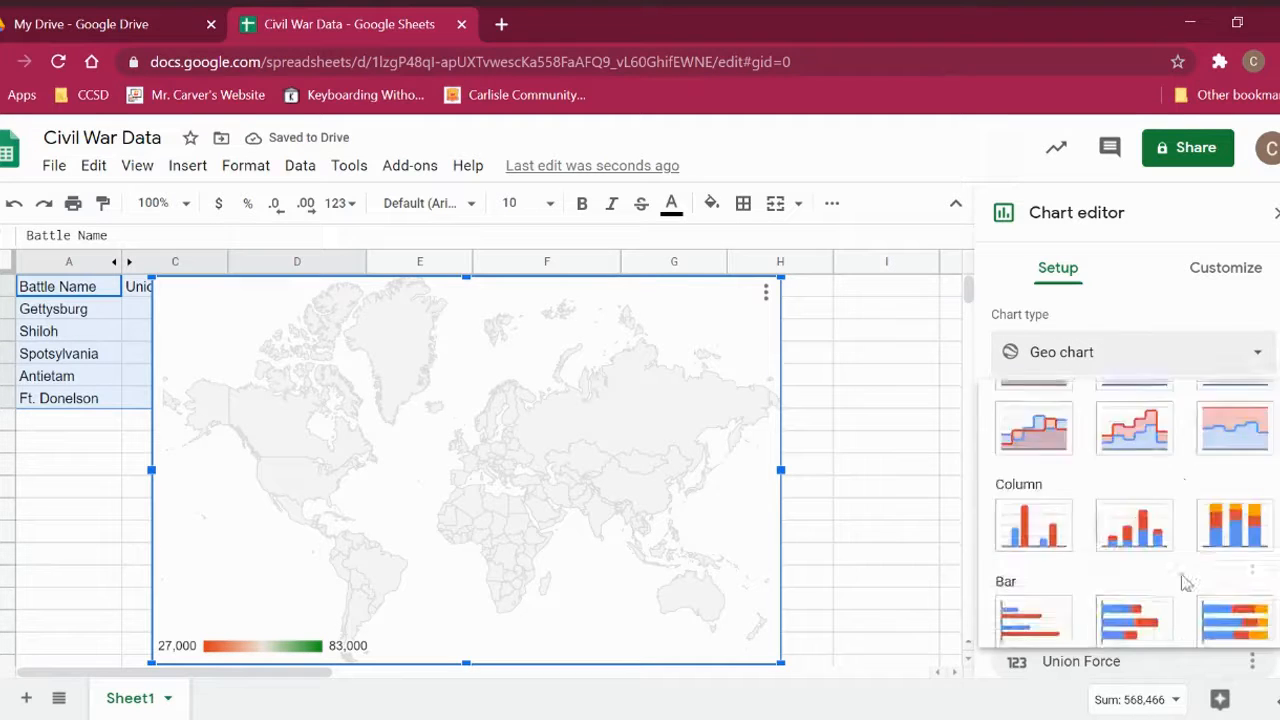
pyautogui.scroll(-5, 1186, 583)
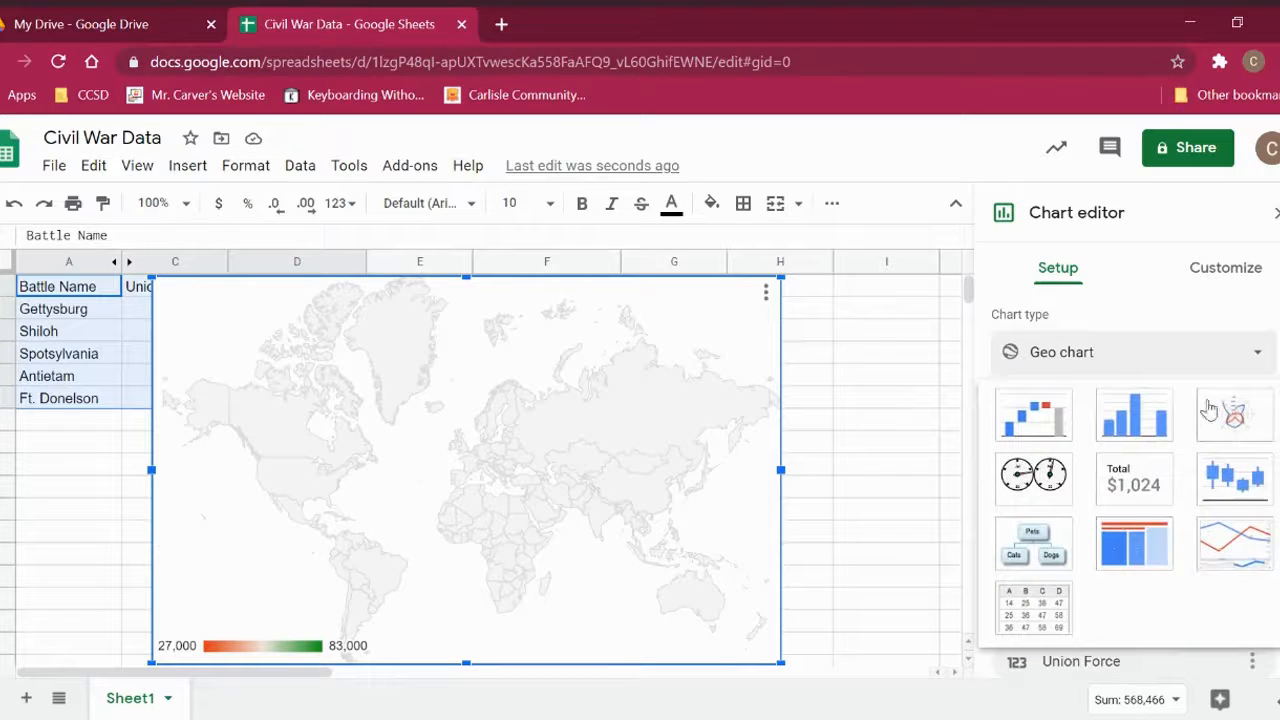
pyautogui.click(1208, 408)
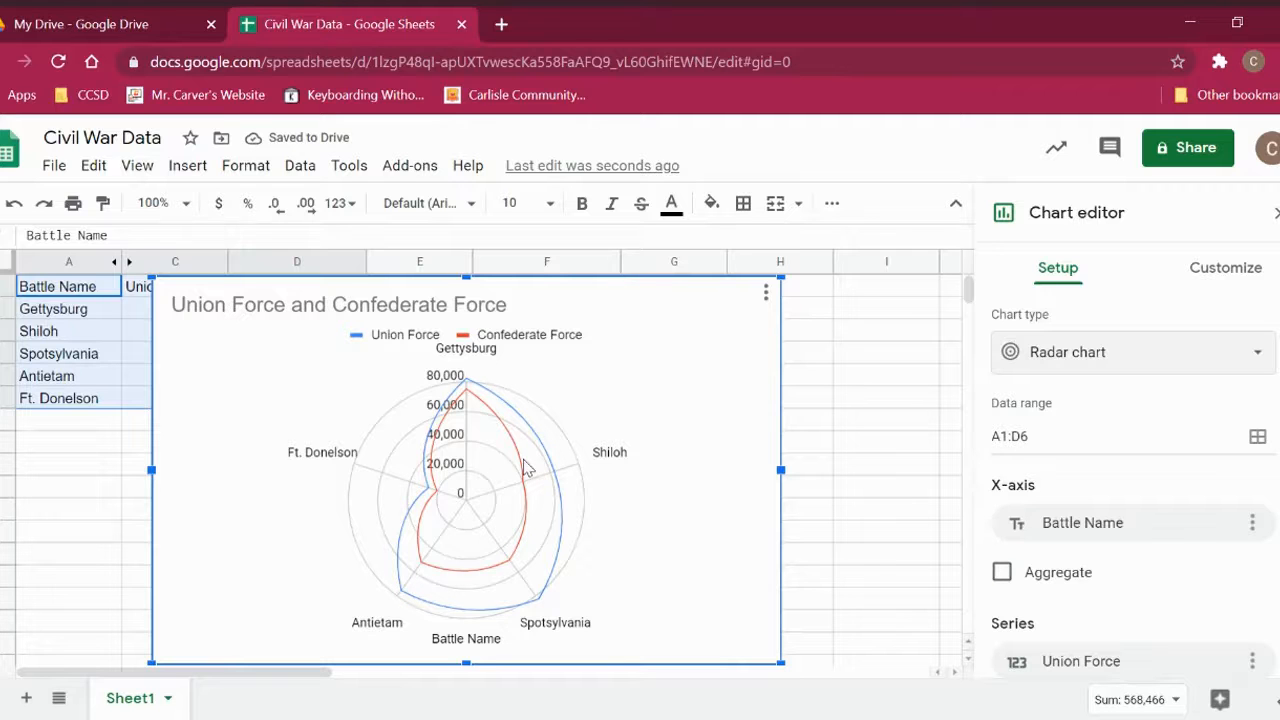
# Try the organizational chart type for the Union and Confederate force data.
pyautogui.click(1100, 356)
pyautogui.scroll(-4, 1170, 497)
pyautogui.scroll(-5, 1170, 497)
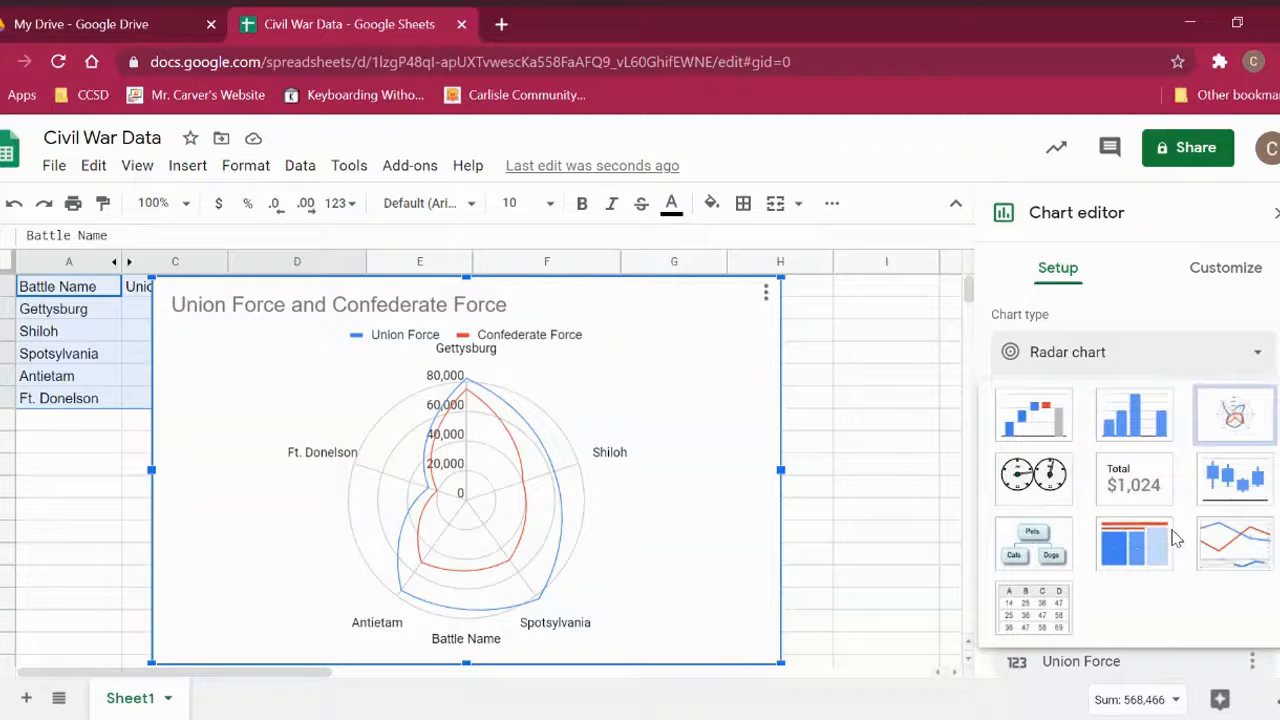
pyautogui.click(1040, 567)
# Change the organizational chart to a gauge chart of Union and Confederate force.
pyautogui.click(1154, 360)
pyautogui.scroll(-9, 1133, 562)
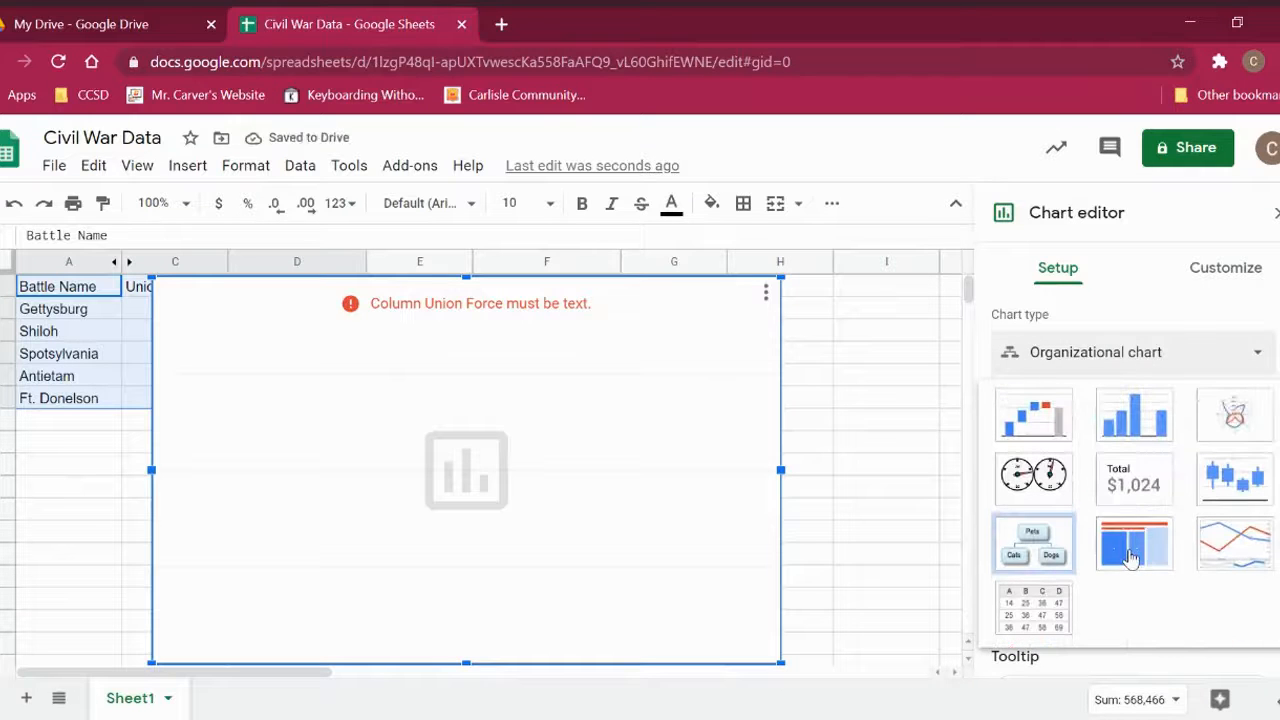
pyautogui.click(1042, 483)
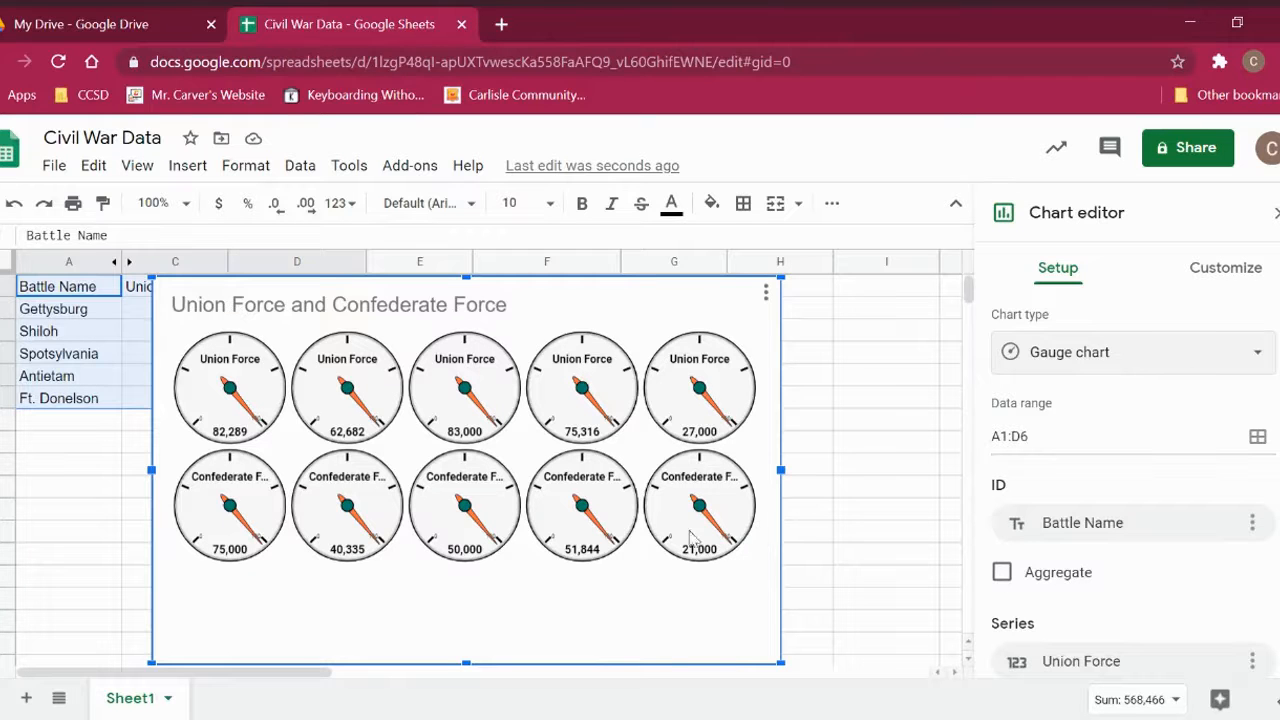
# Delete the Union Force and Confederate Force gauge chart from the sheet.
pyautogui.click(768, 296)
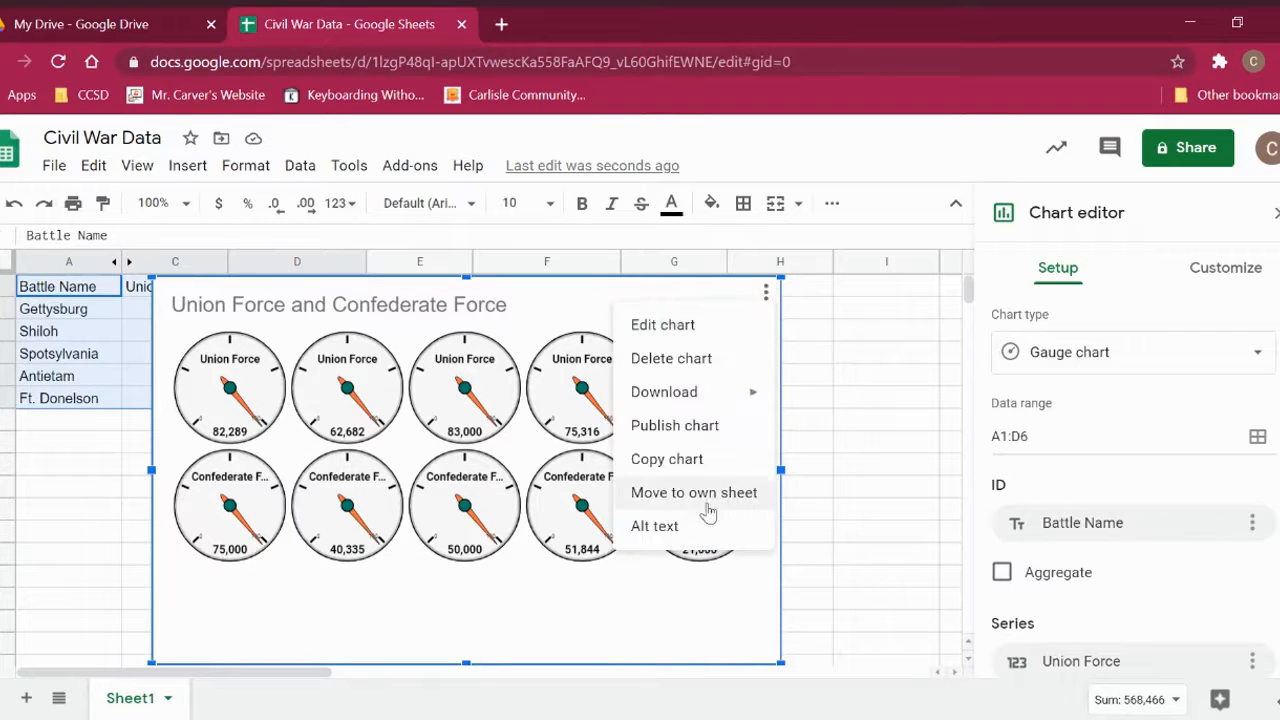
pyautogui.click(711, 368)
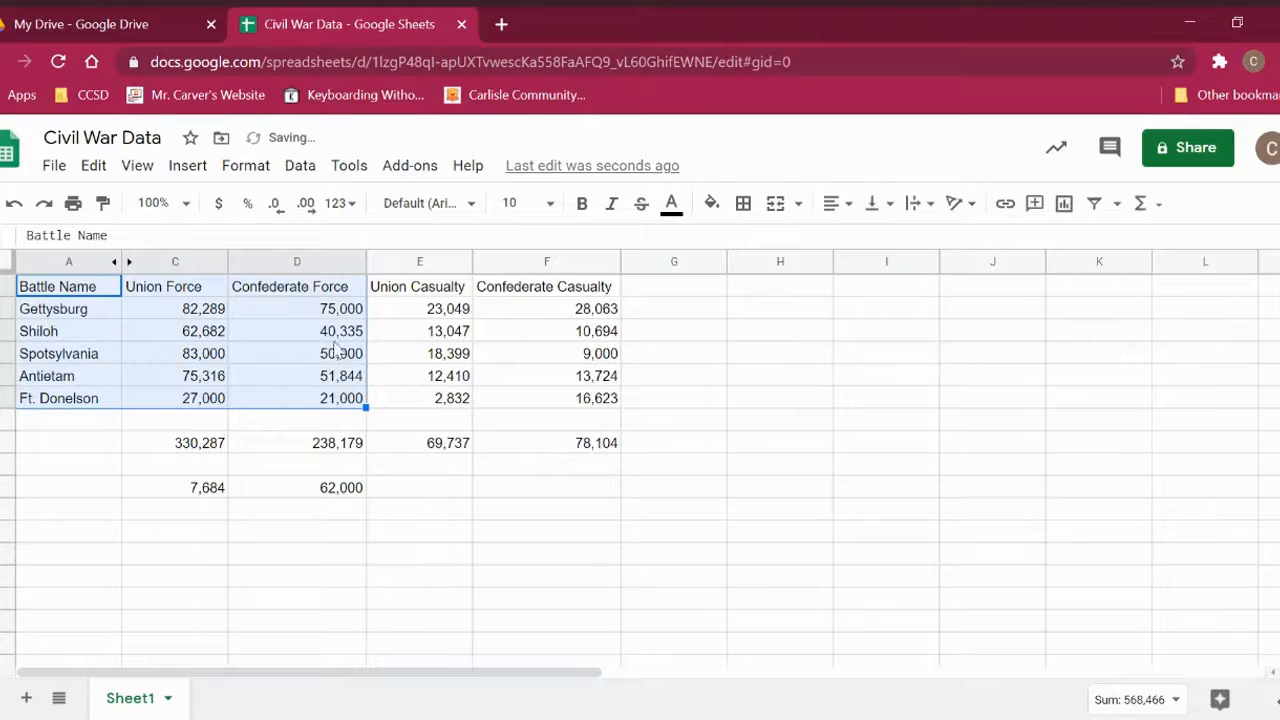
# Unhide the Date column between Battle Name and Union Force, and clear the column selection.
pyautogui.click(167, 258)
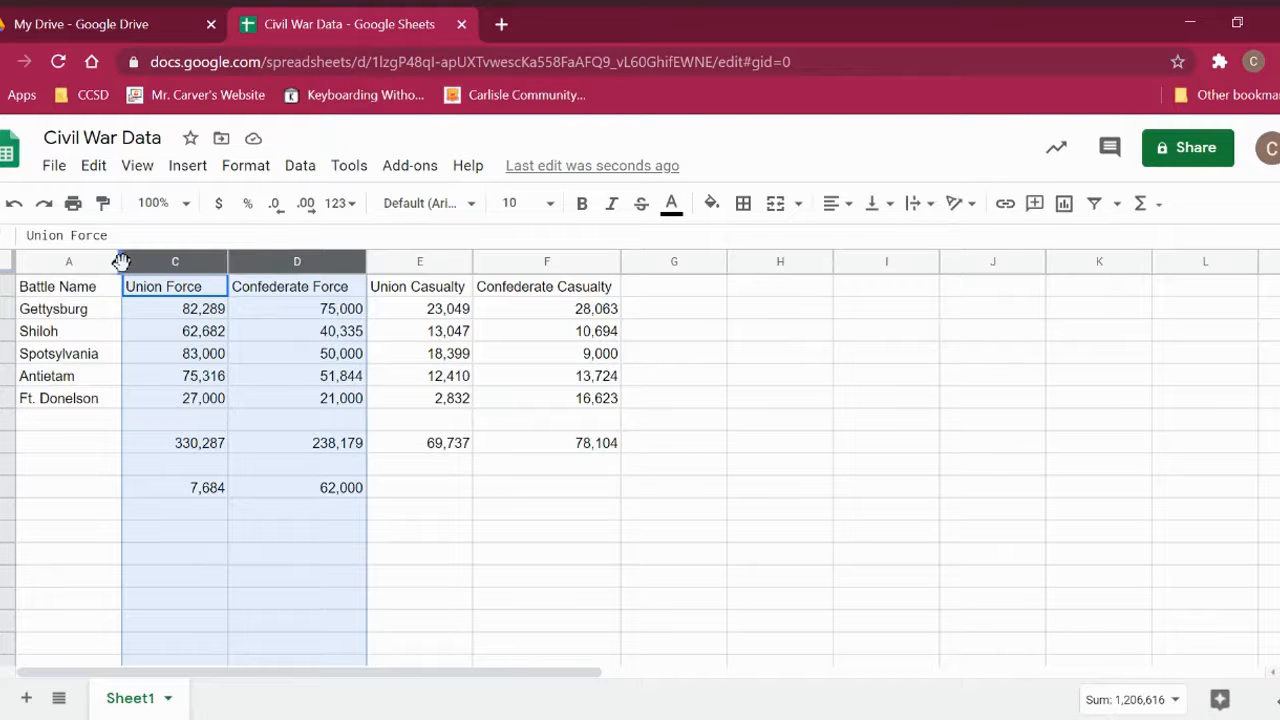
pyautogui.click(146, 262)
pyautogui.moveTo(168, 309); pyautogui.dragTo(167, 362)
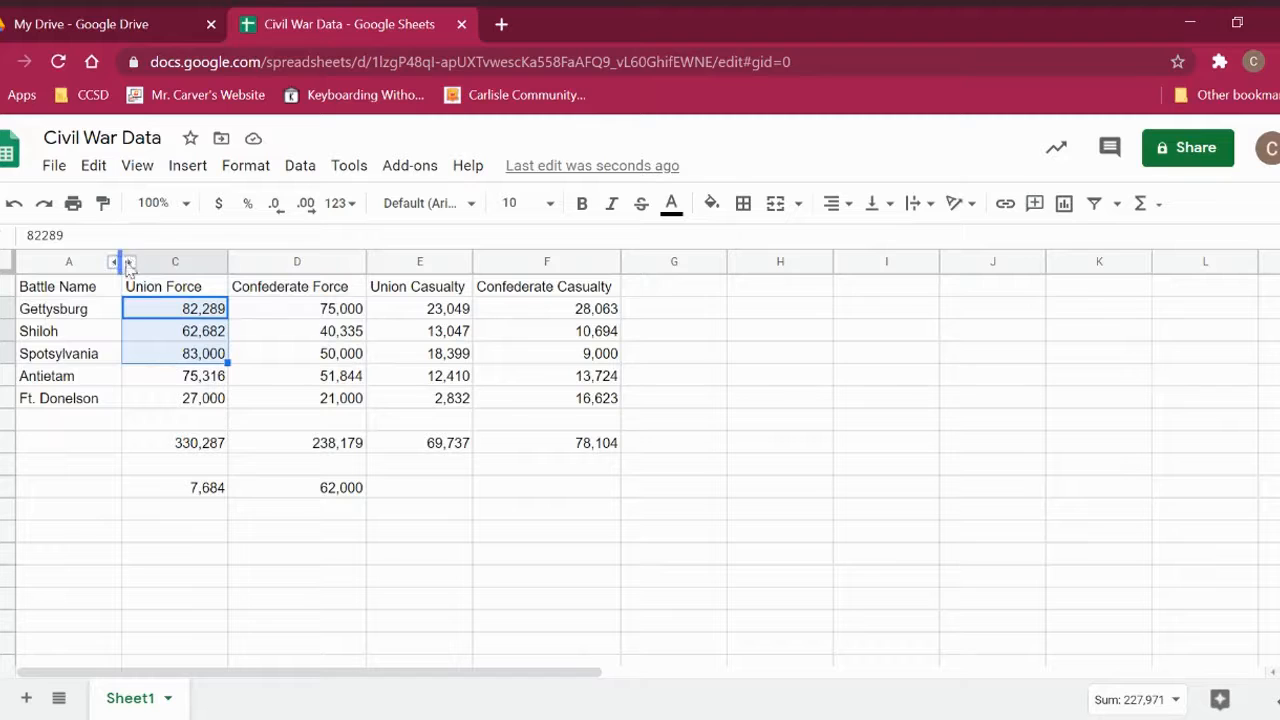
pyautogui.click(121, 262)
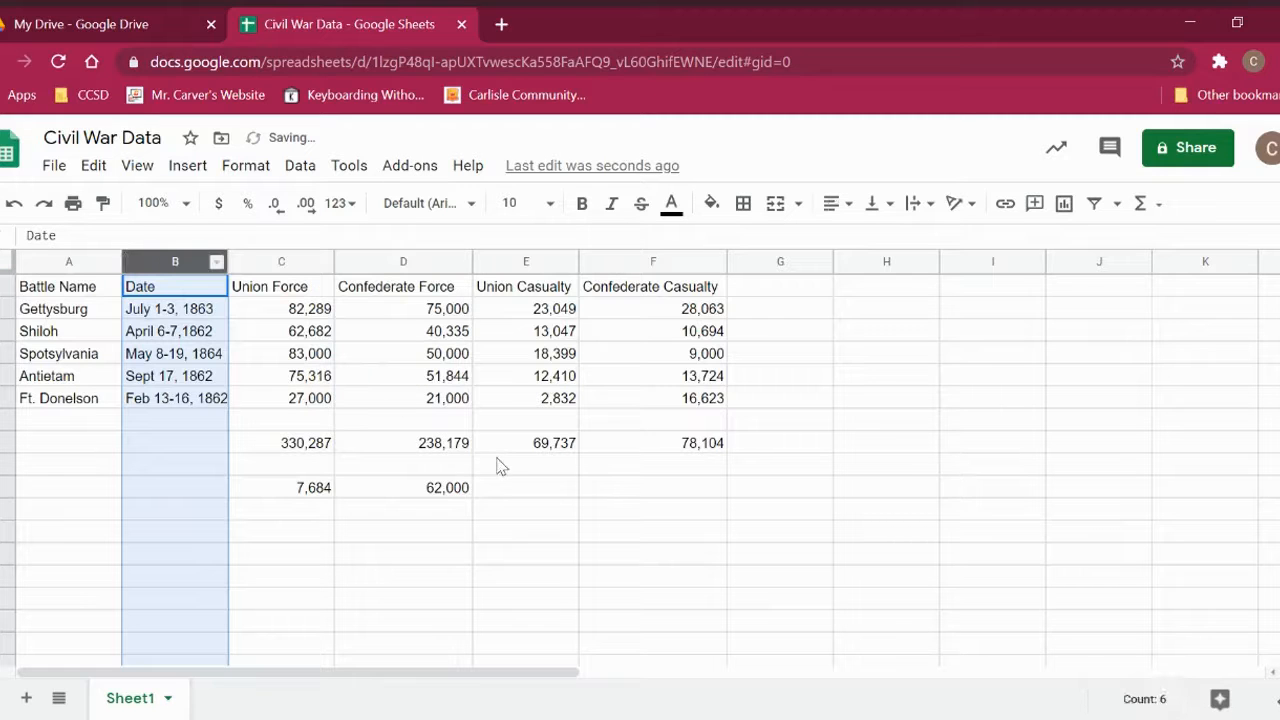
pyautogui.click(790, 332)
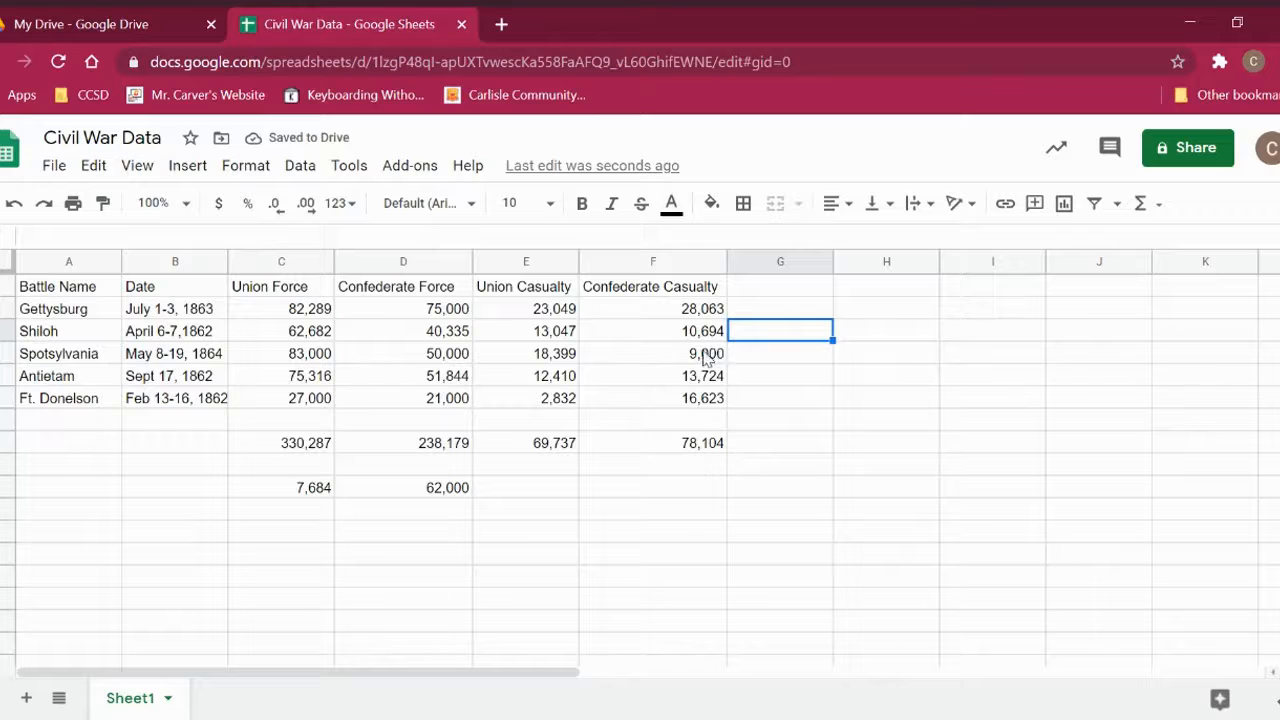